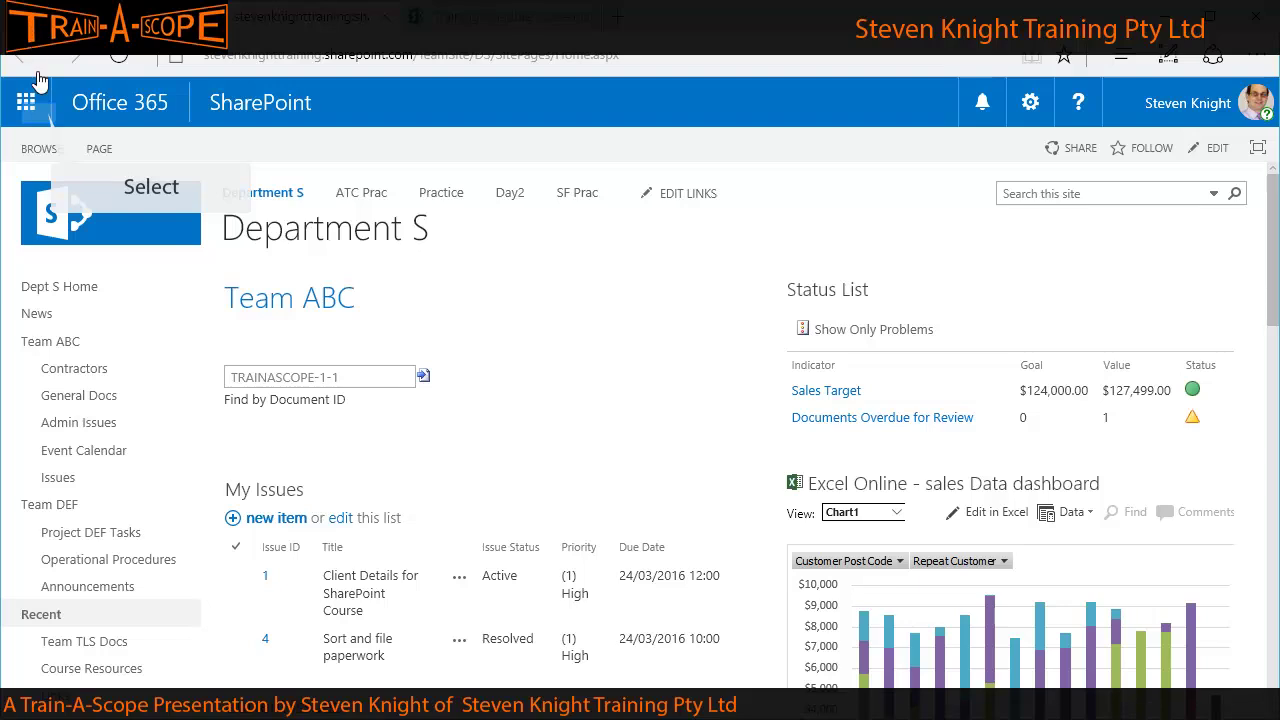
Step: Launch Microsoft Bookings in a new tab from the Office 365 app launcher
click(39, 113)
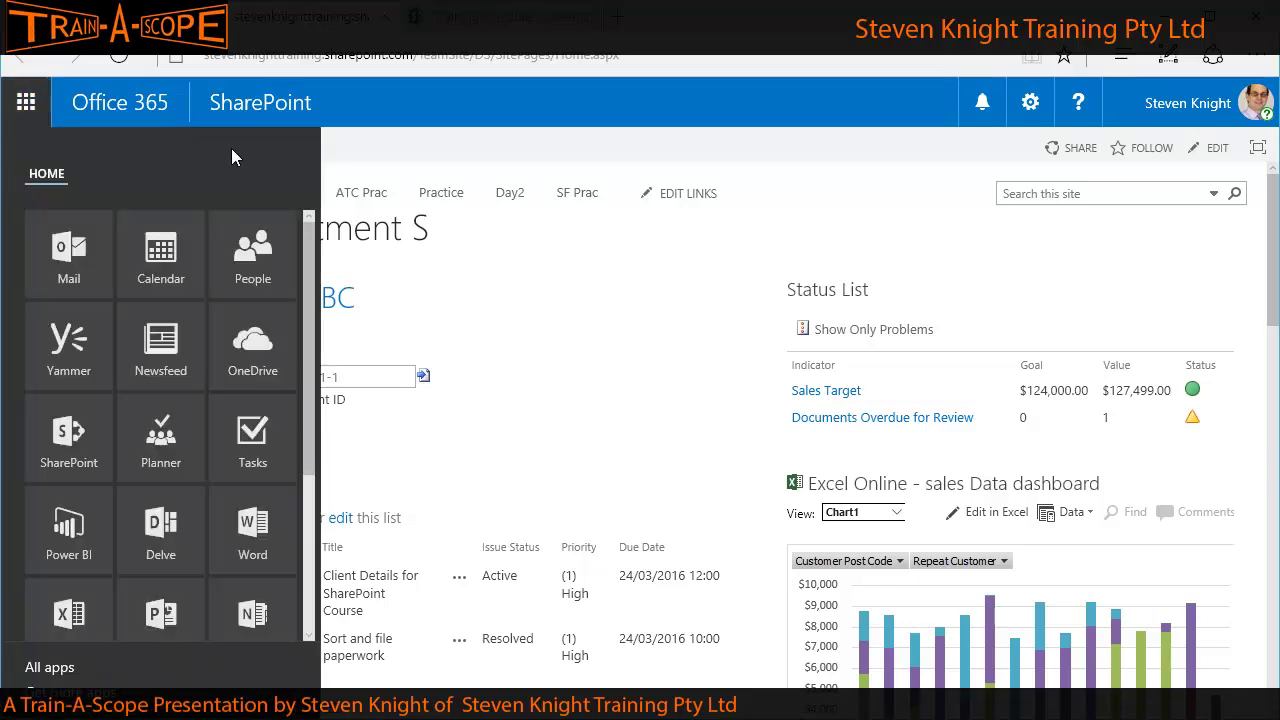
drag(308, 276, 305, 440)
drag(252, 450, 252, 452)
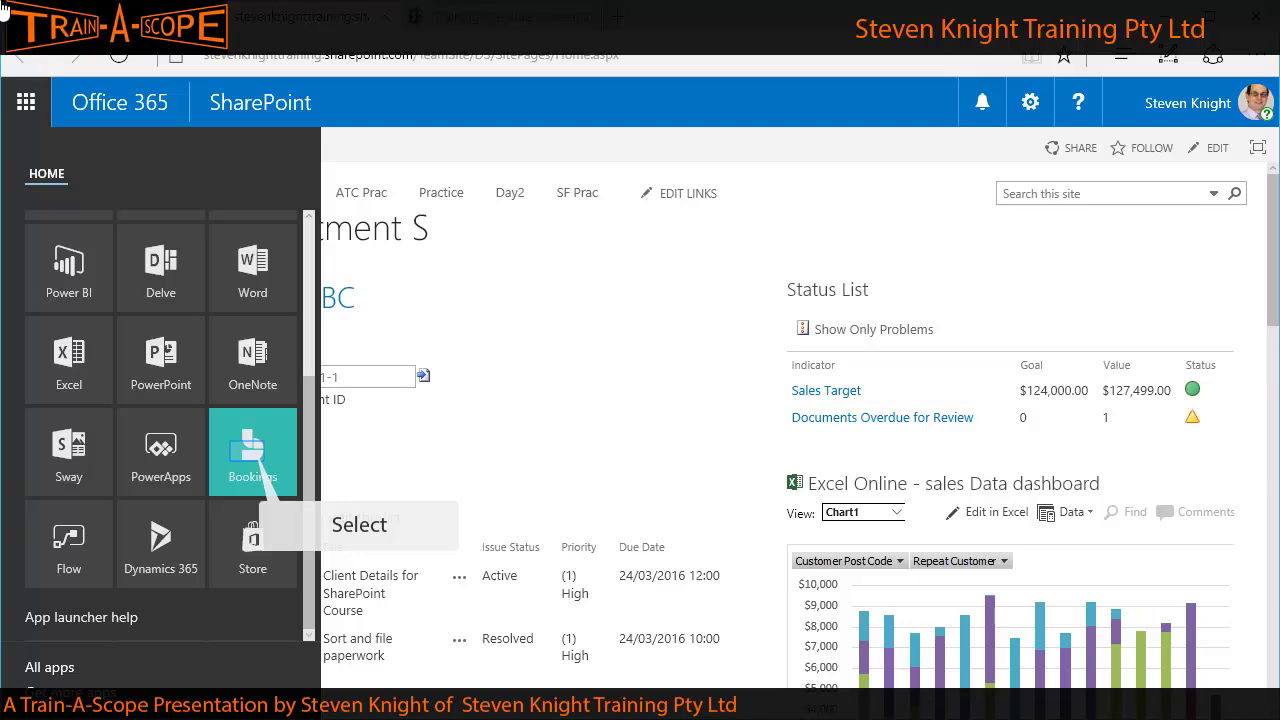
click(250, 459)
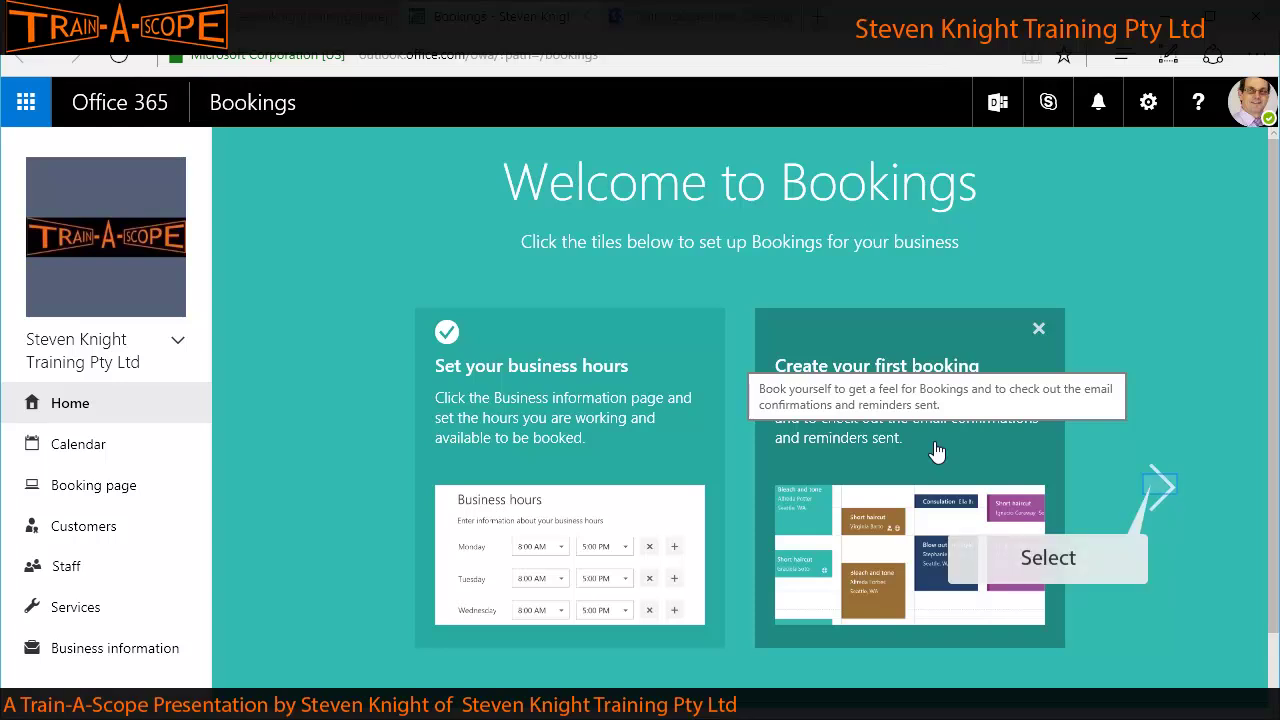
click(1161, 488)
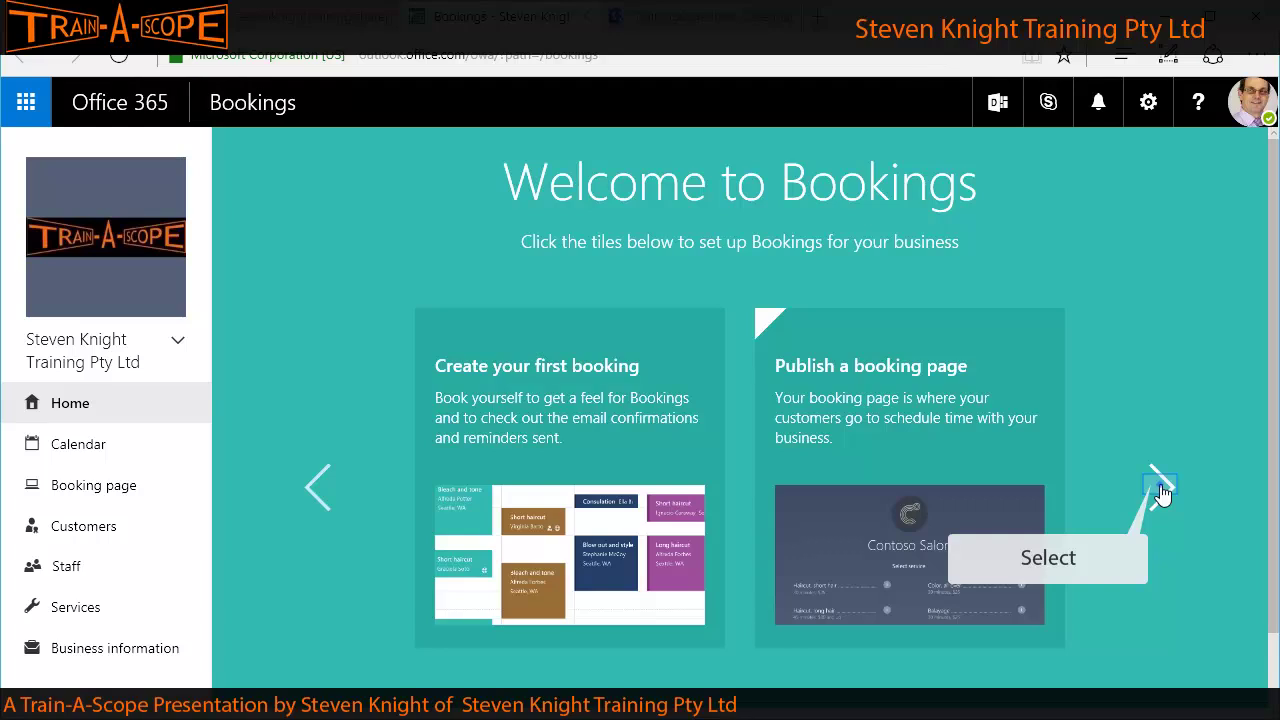
click(1161, 488)
click(1162, 489)
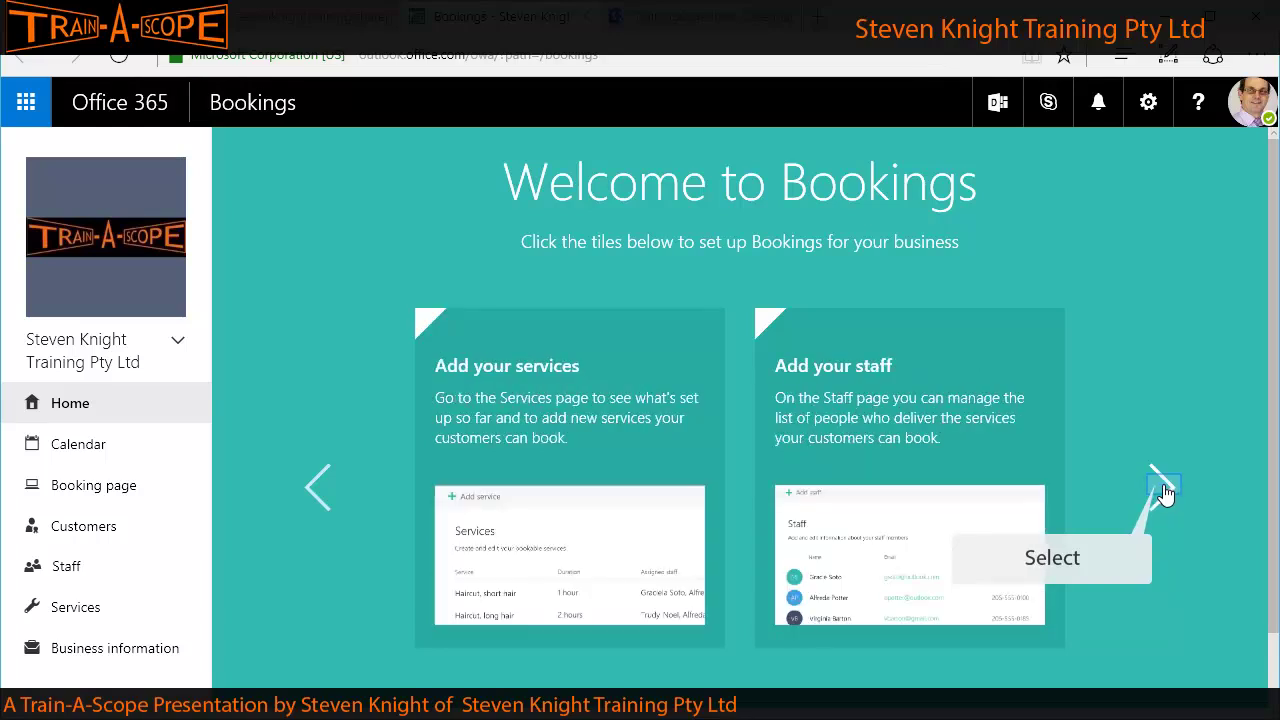
click(1162, 489)
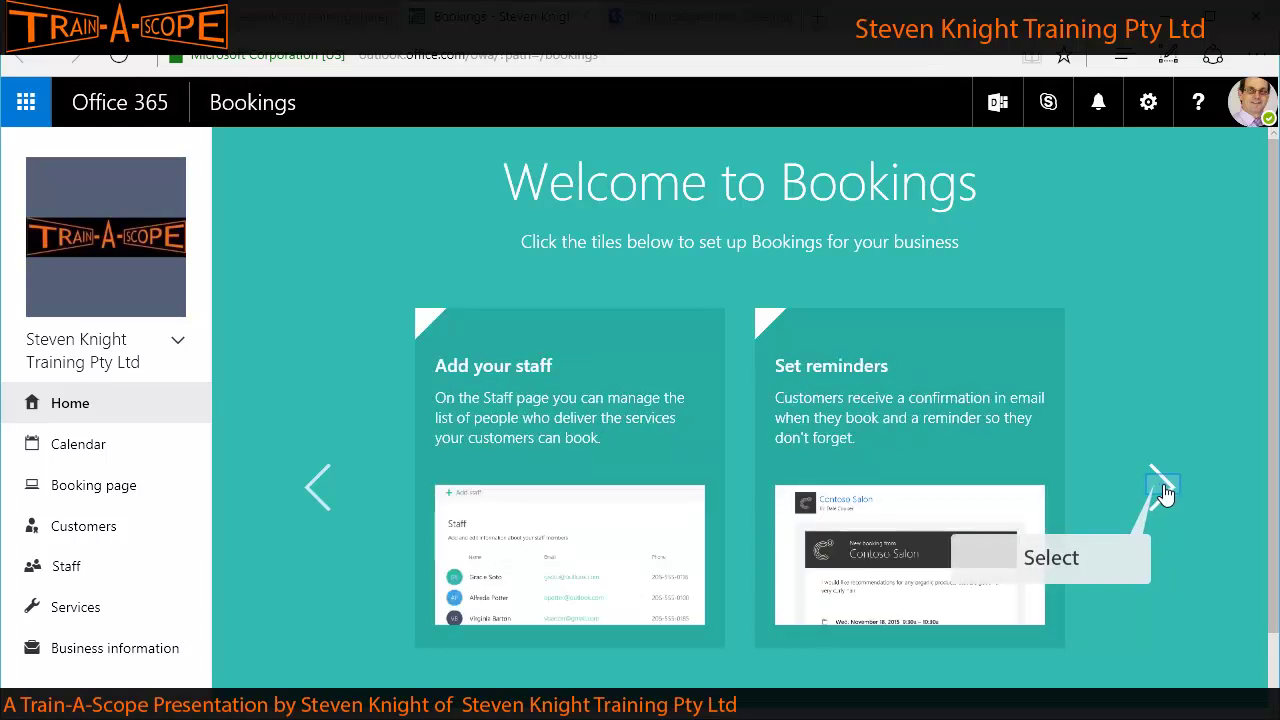
click(1162, 489)
click(314, 482)
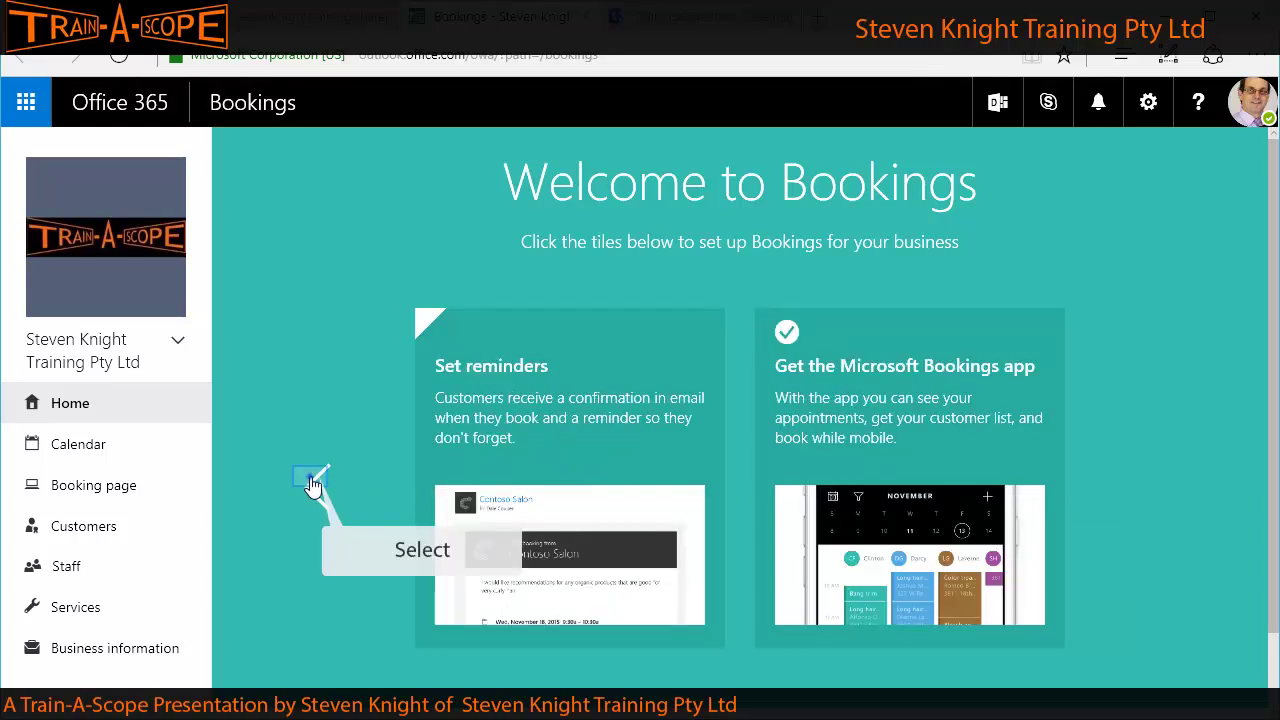
click(312, 482)
click(313, 484)
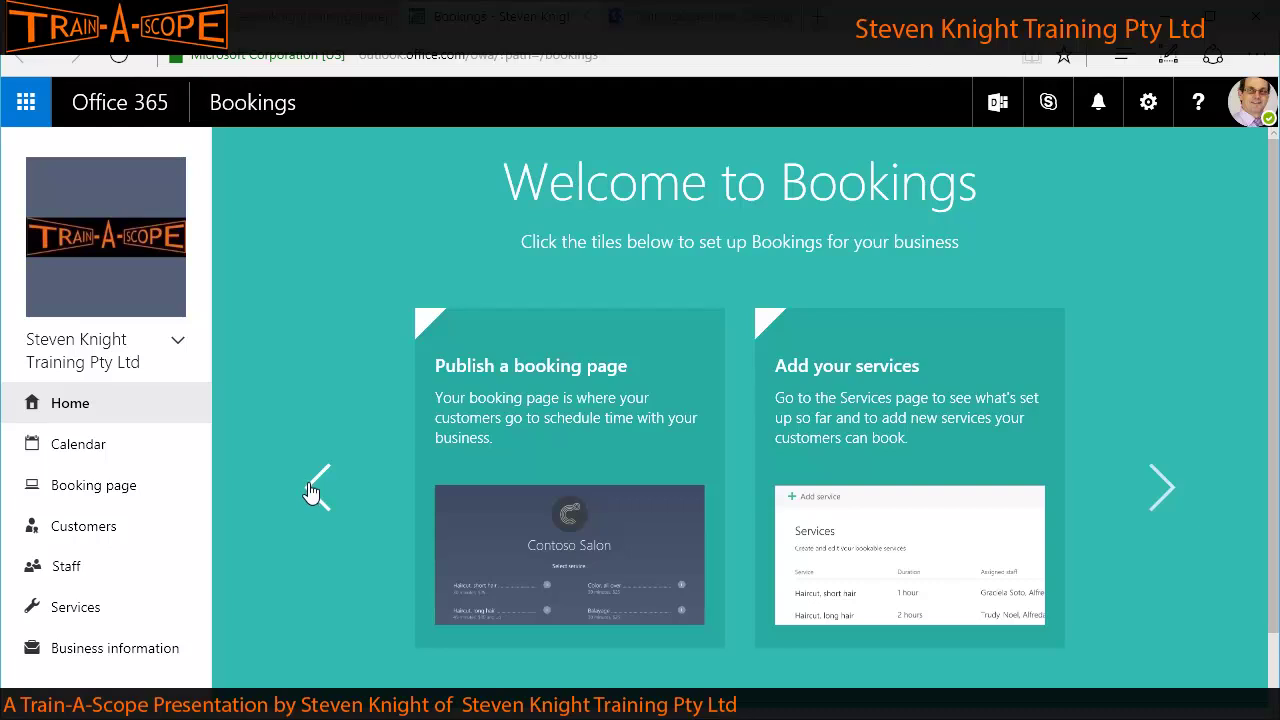
click(314, 490)
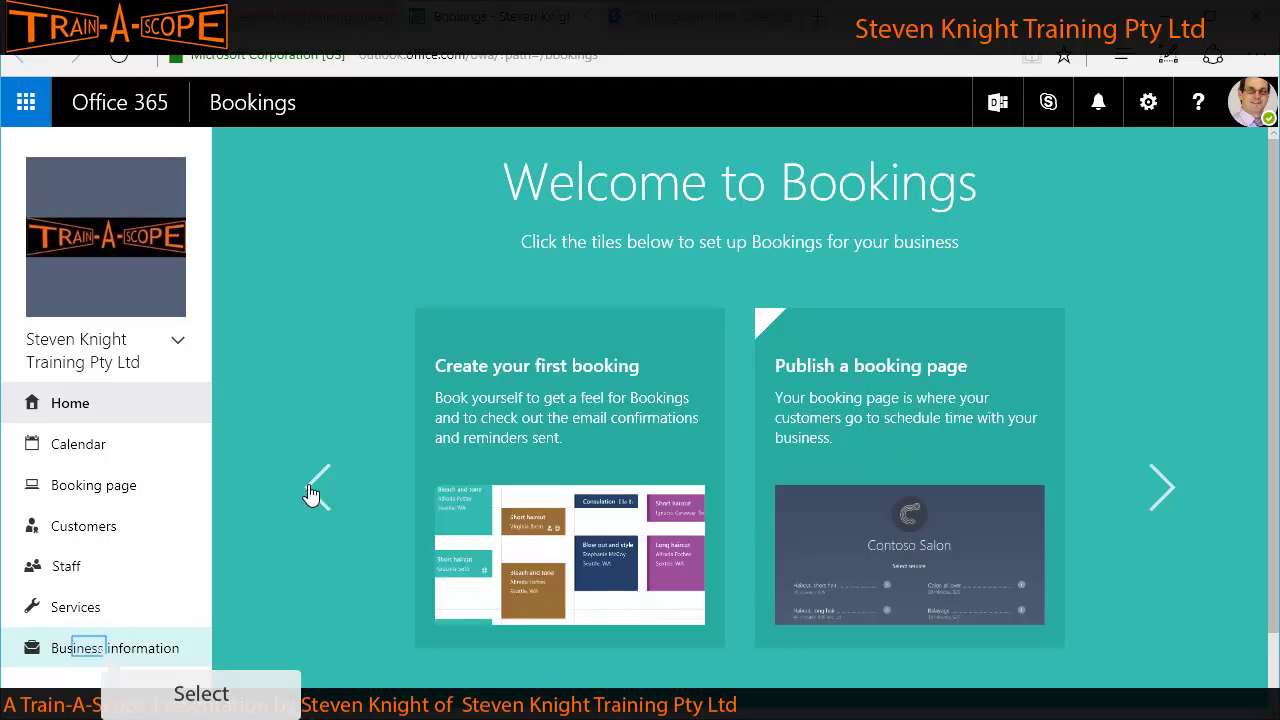
click(91, 652)
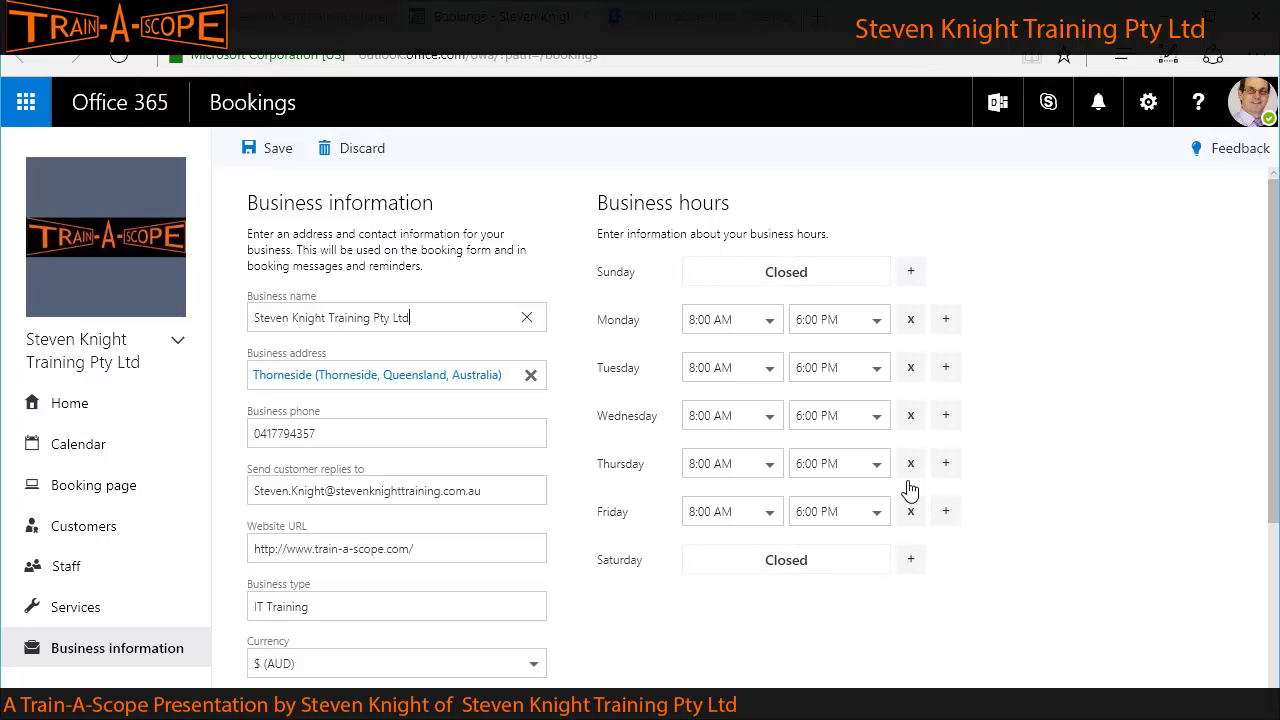
Step: Keep Friday's closing time at 6:00 PM, then scroll down to the Business logo section
key(Tab)
click(873, 517)
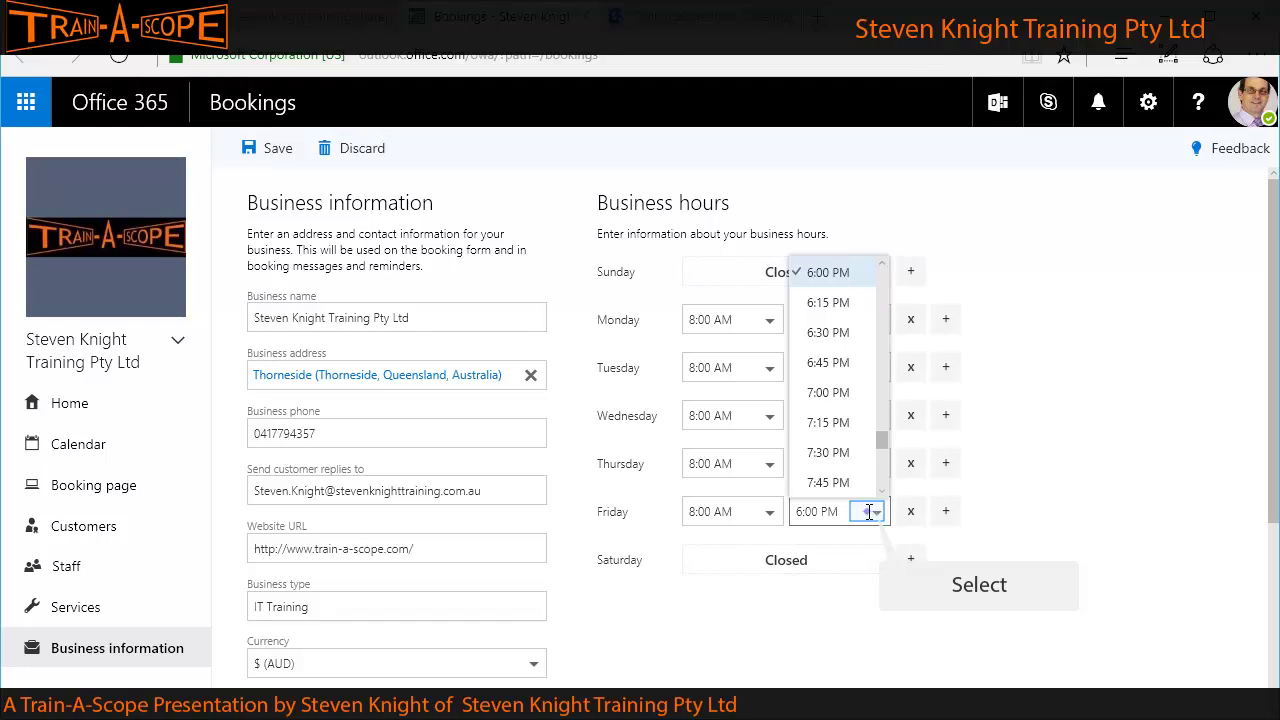
click(871, 517)
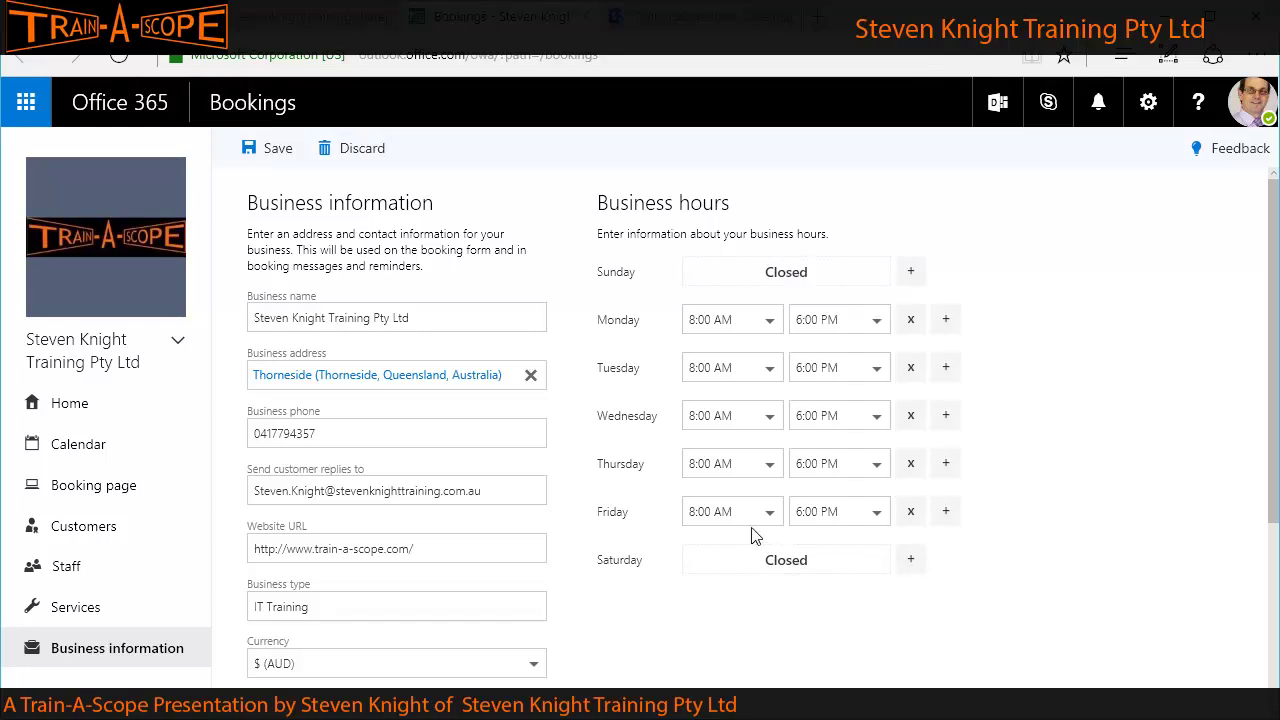
scroll(698, 615, down, 3)
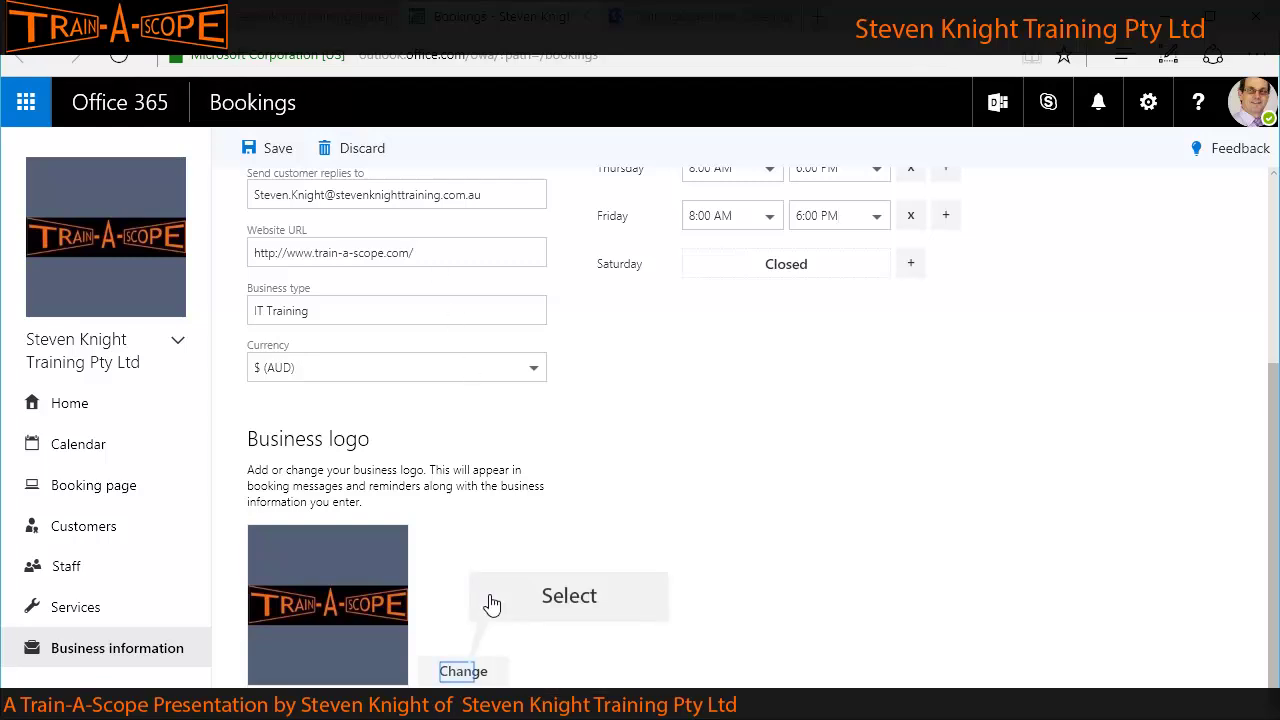
Step: Zoom the Train-A-Scope business logo in one step and save it
click(461, 676)
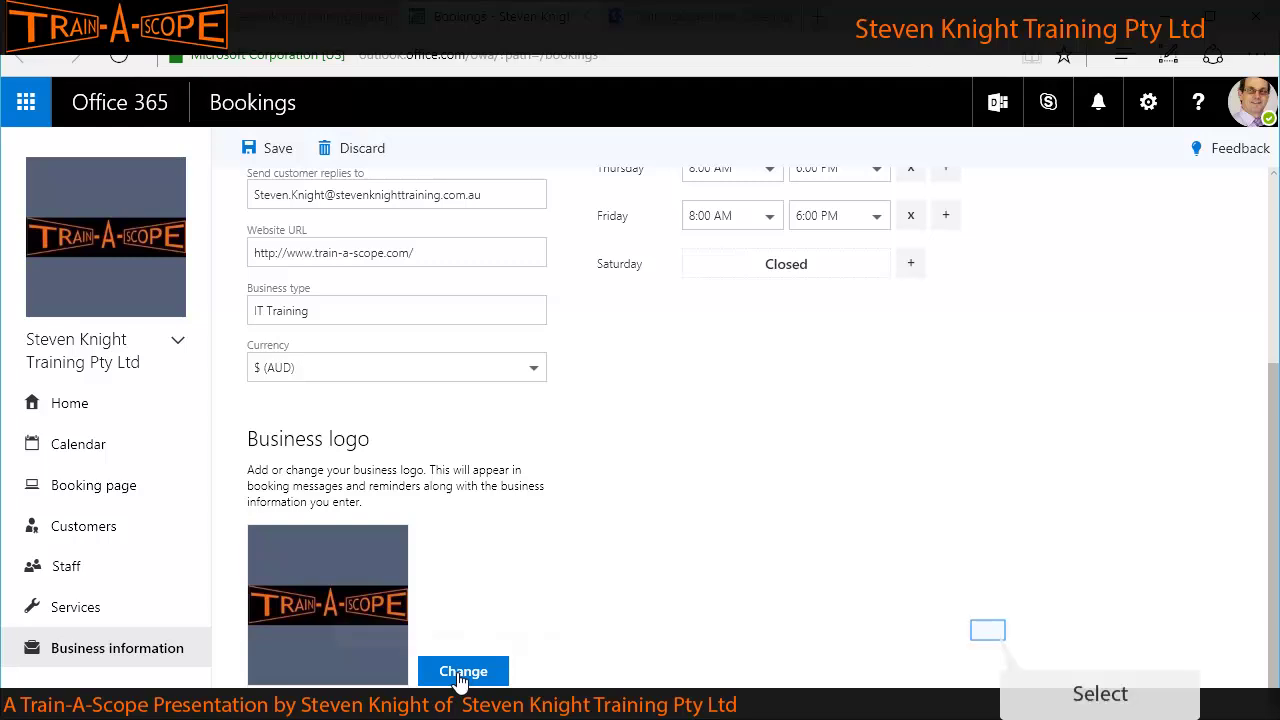
click(460, 672)
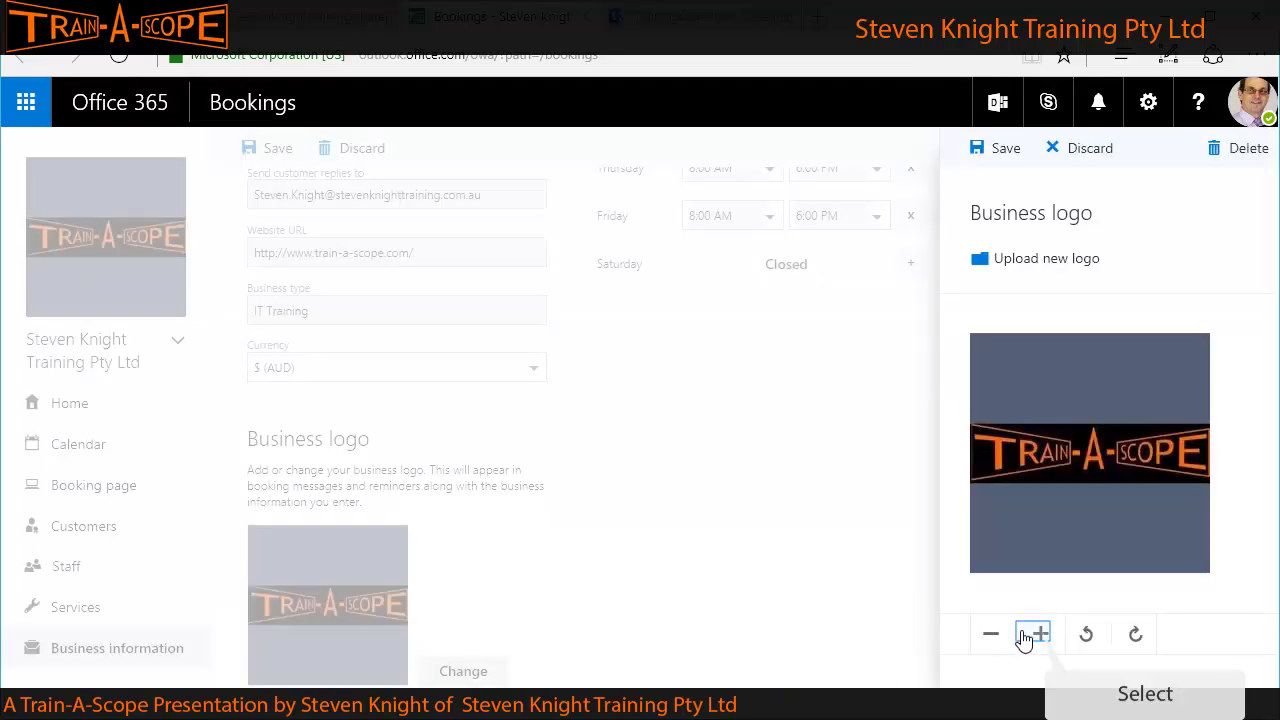
click(1038, 635)
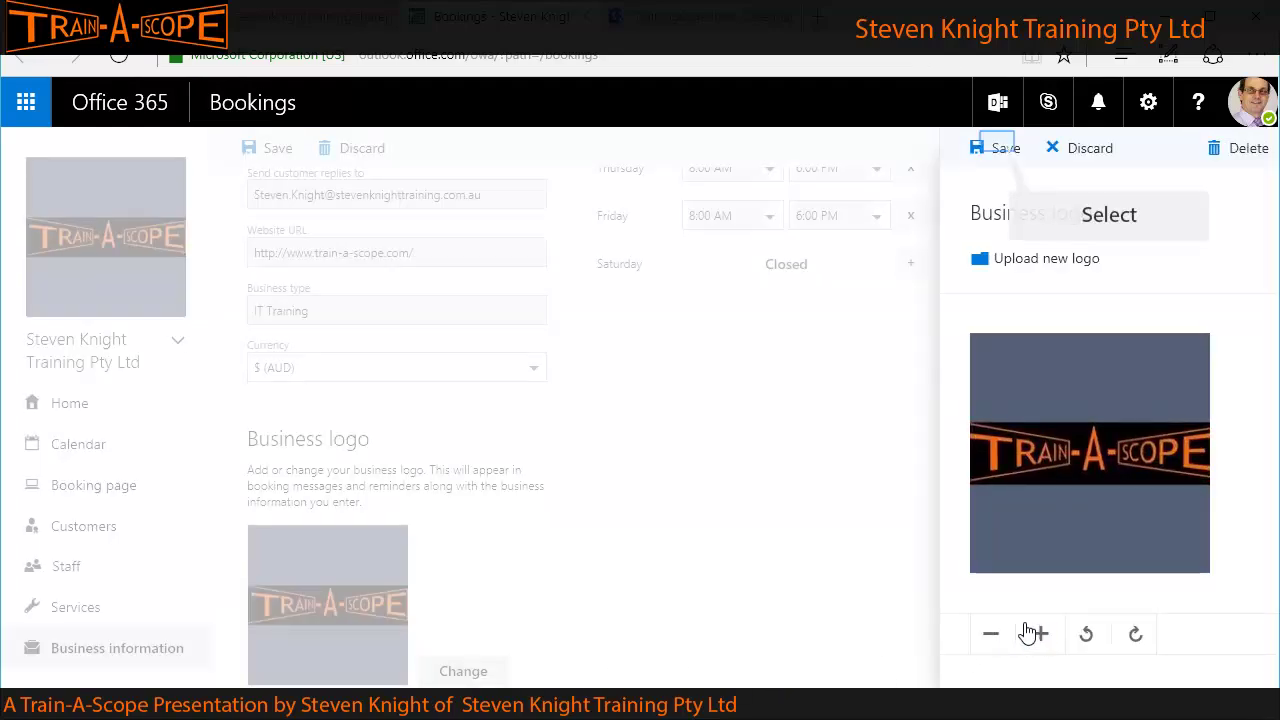
click(1000, 149)
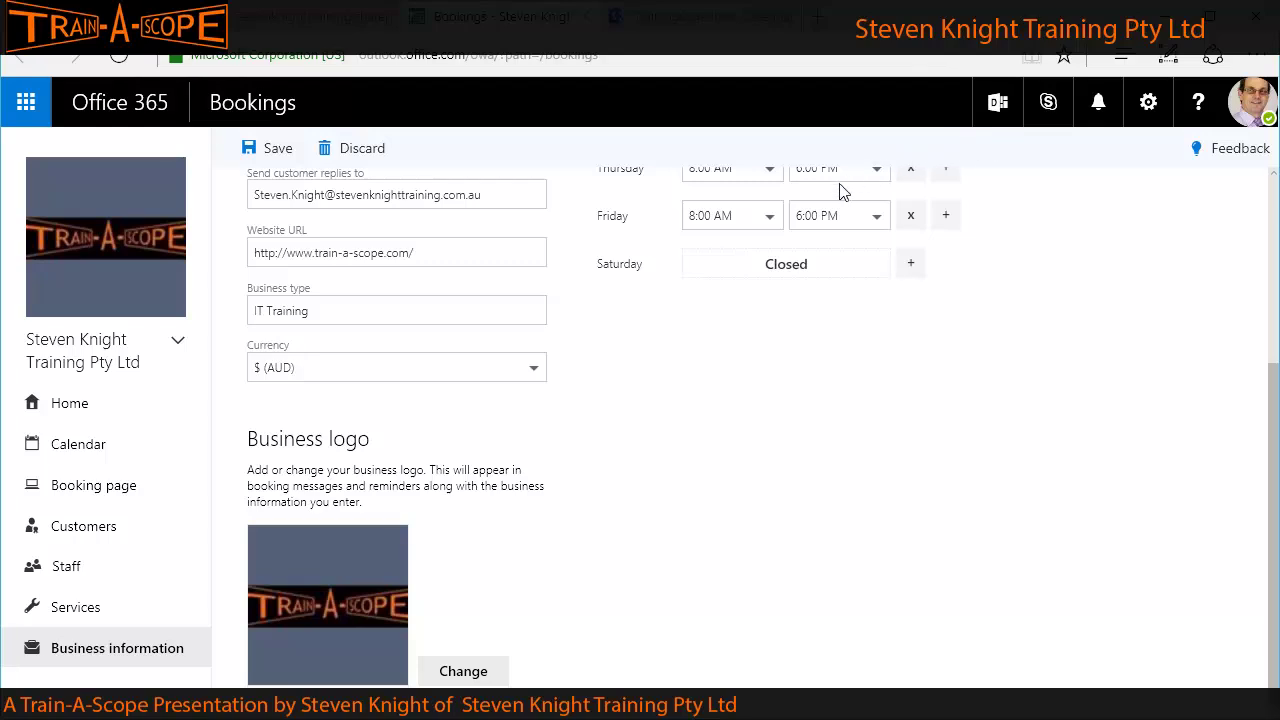
scroll(728, 484, up, 3)
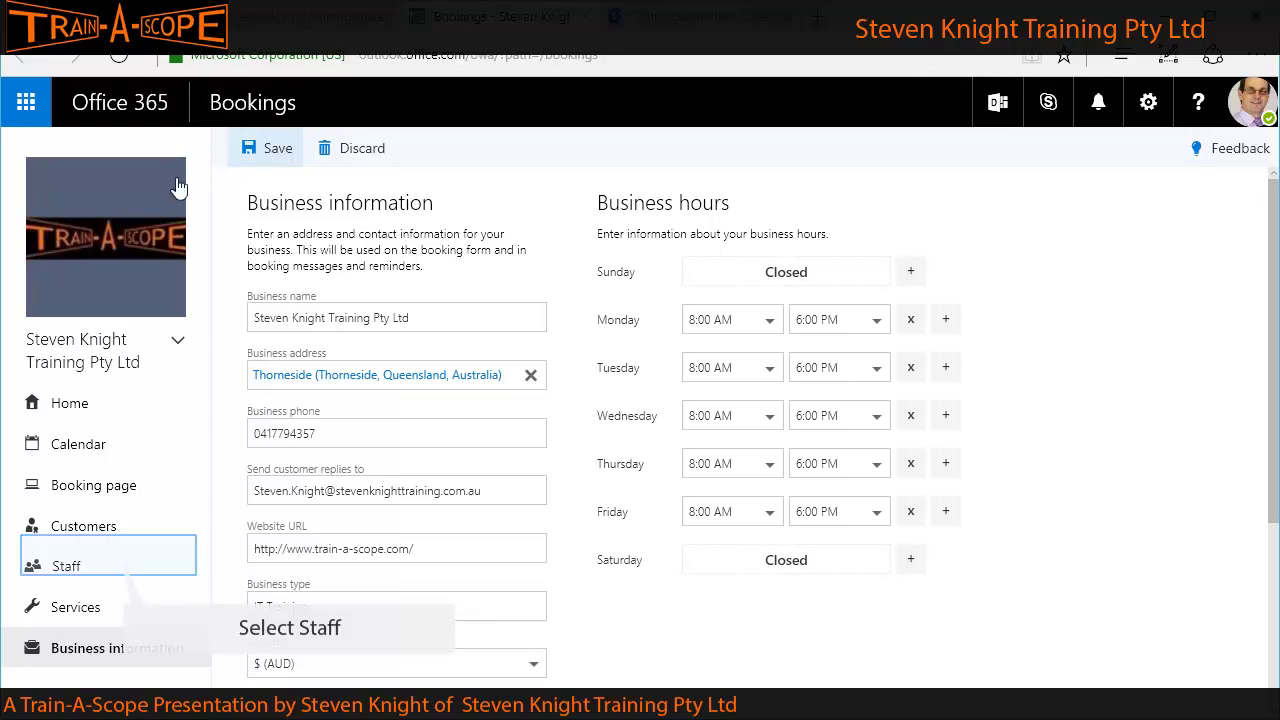
Step: Open the administrator's staff details, toggle Use business hours off and back on, then discard
click(64, 562)
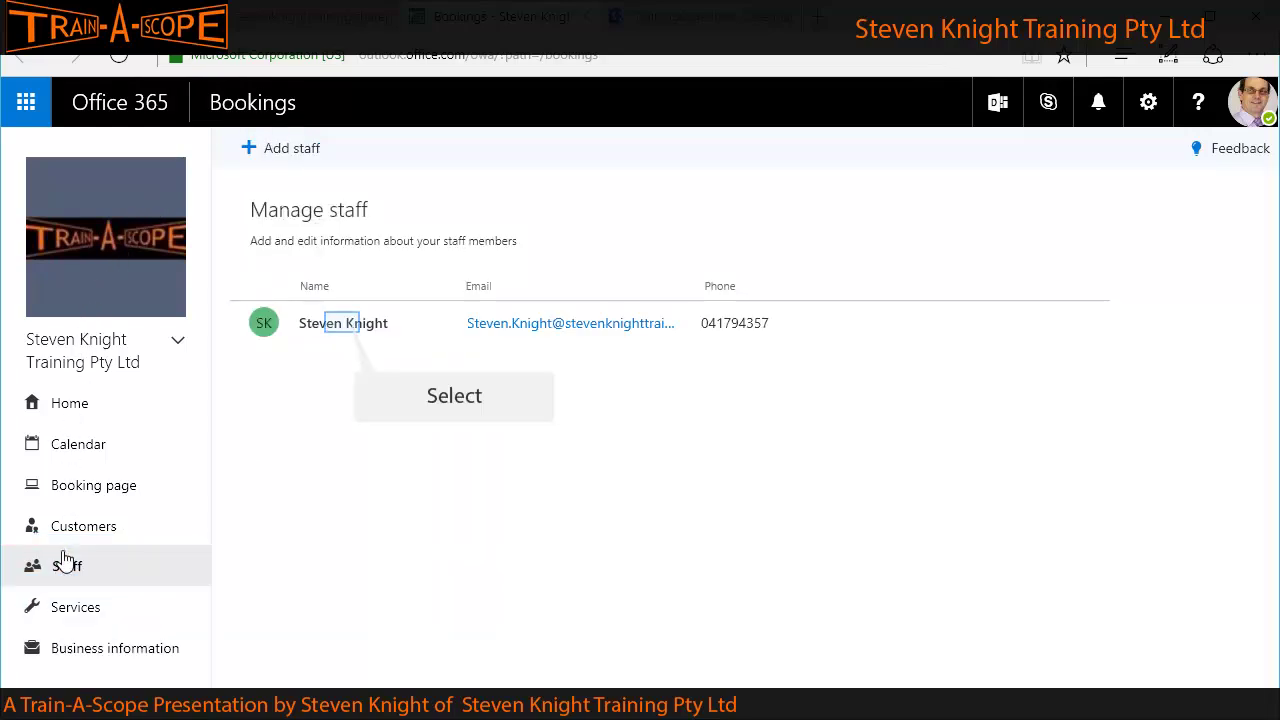
click(342, 326)
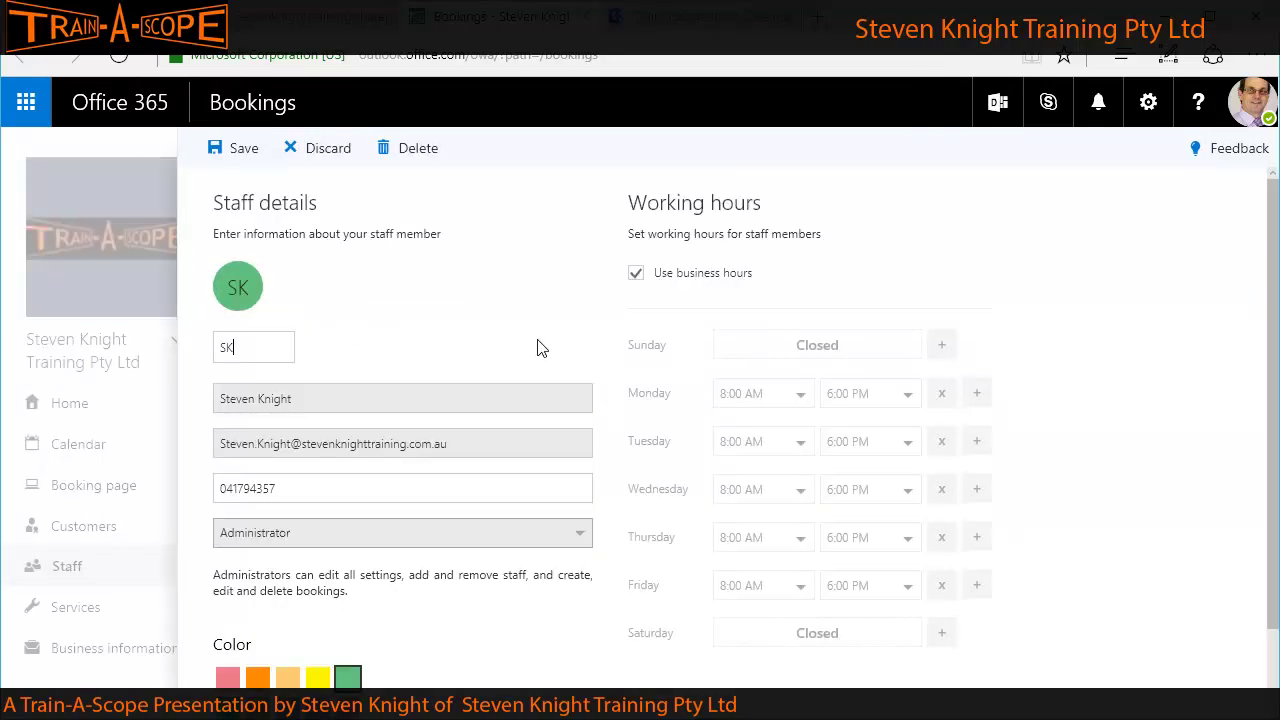
scroll(538, 350, down, 2)
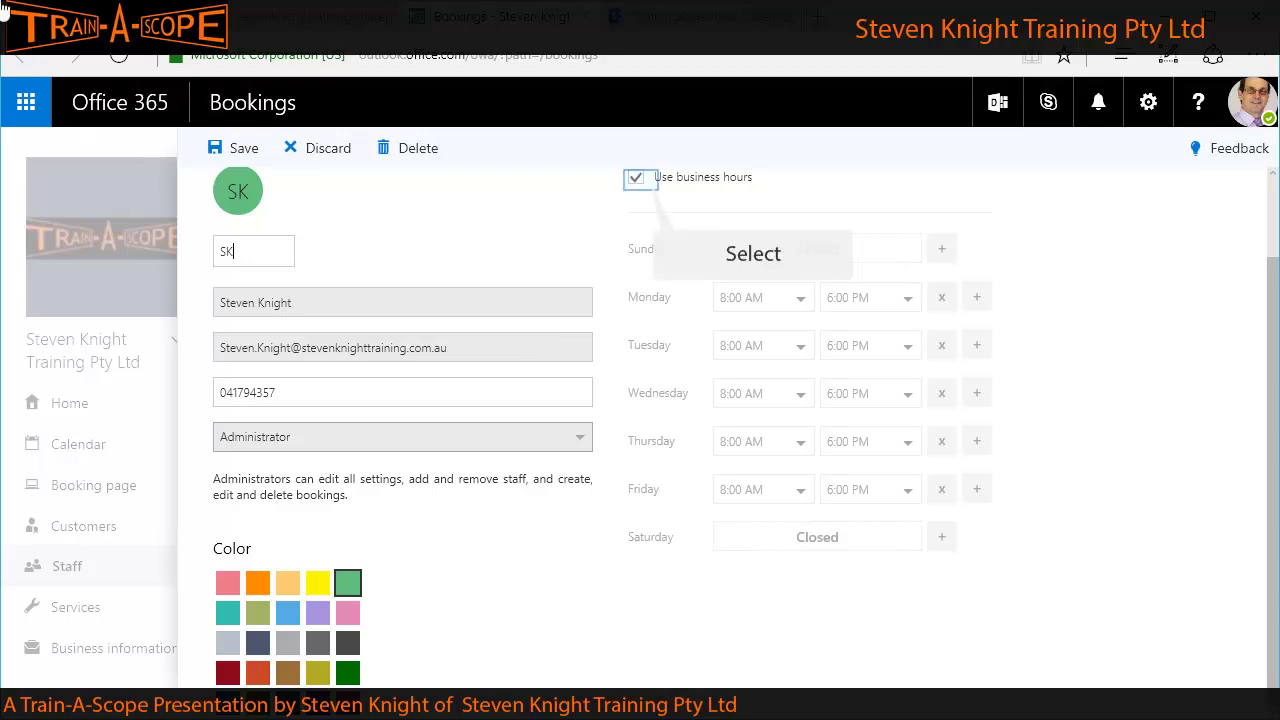
click(637, 178)
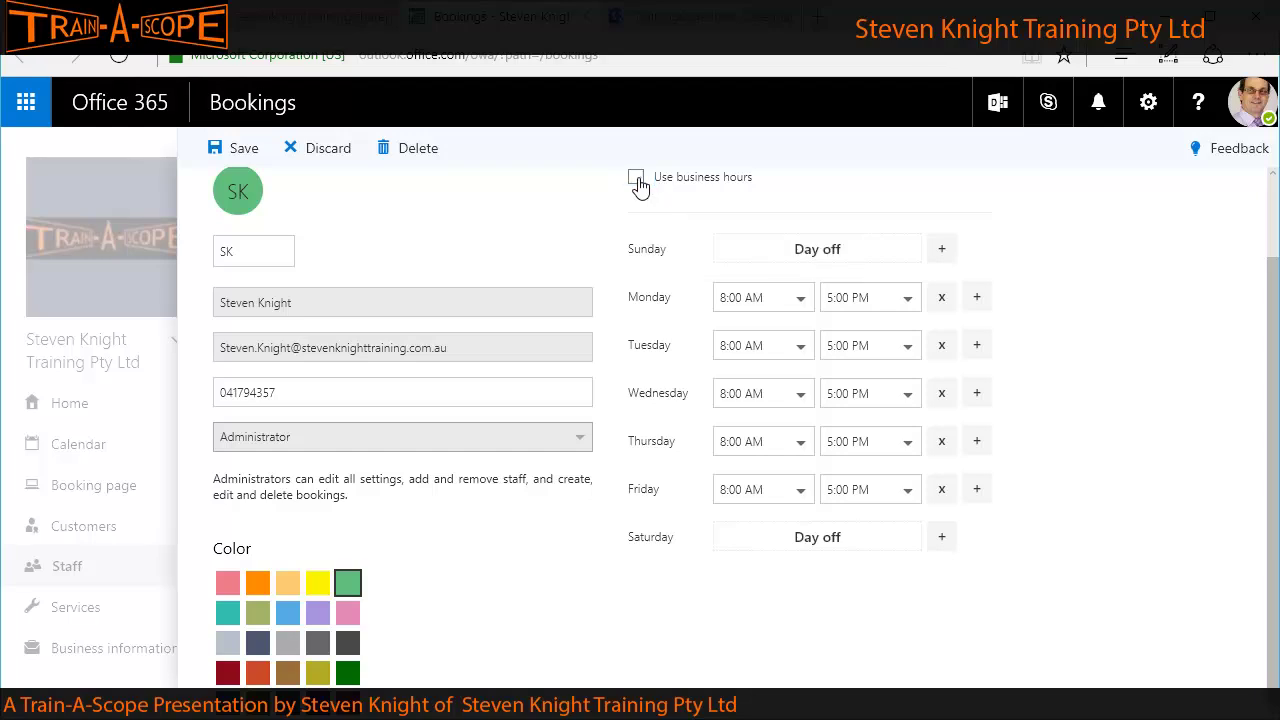
click(637, 178)
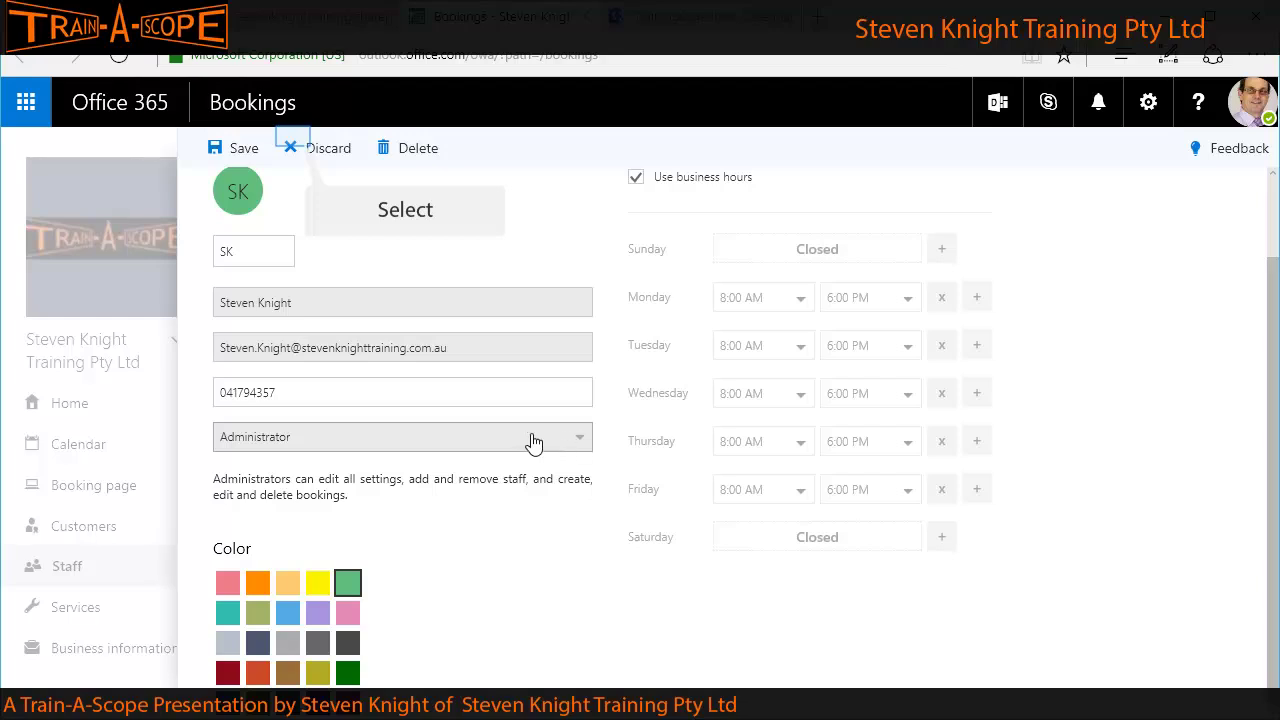
click(295, 147)
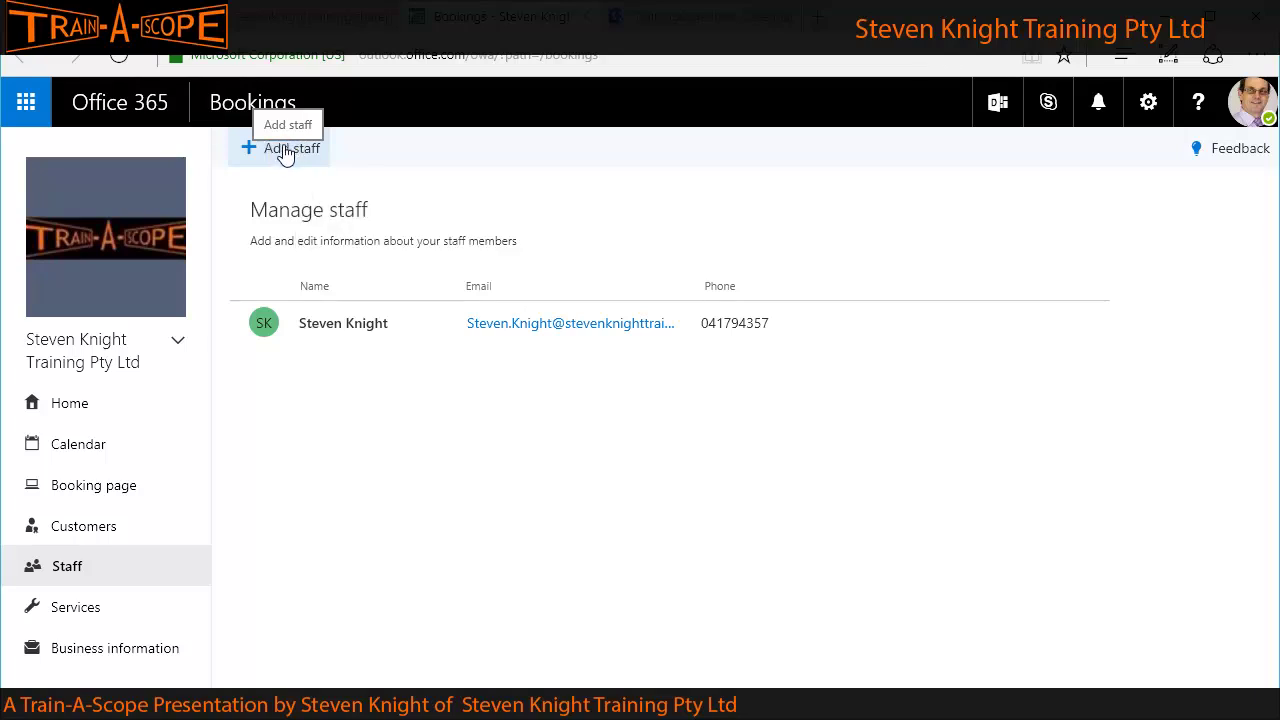
Step: Start a new staff member and pick the suggested colleague from the name search
click(286, 158)
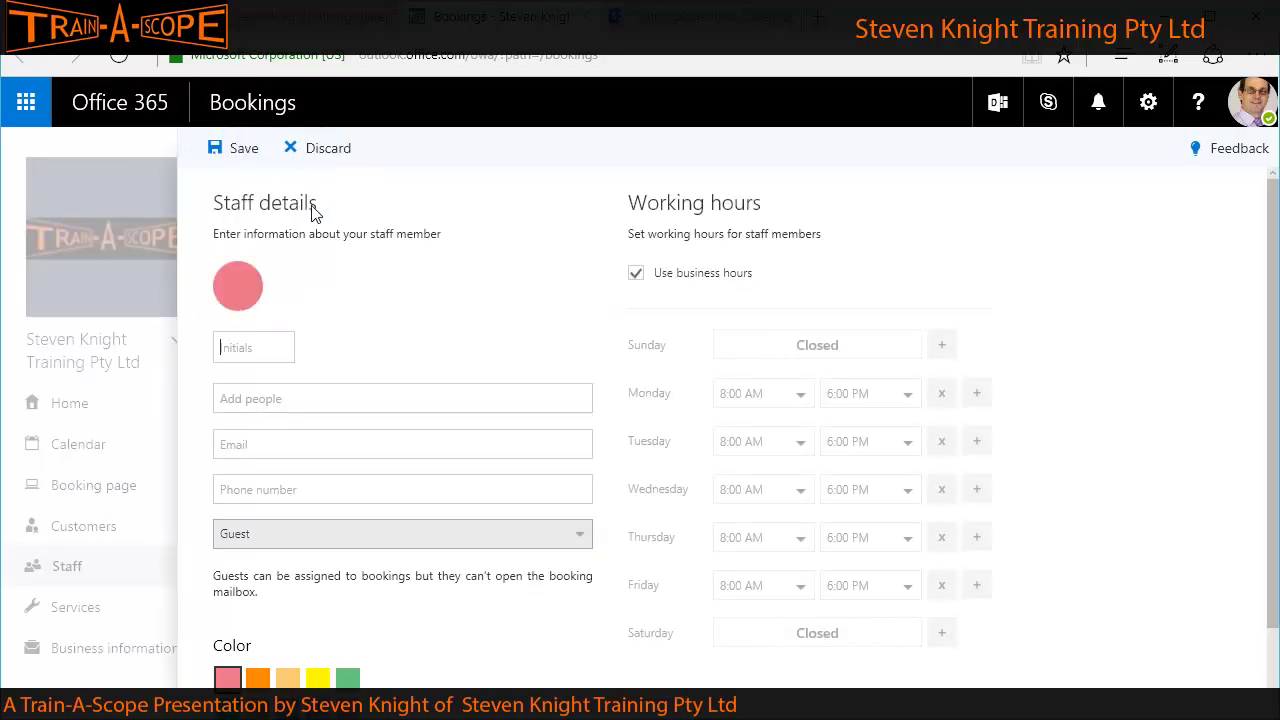
text(DM)
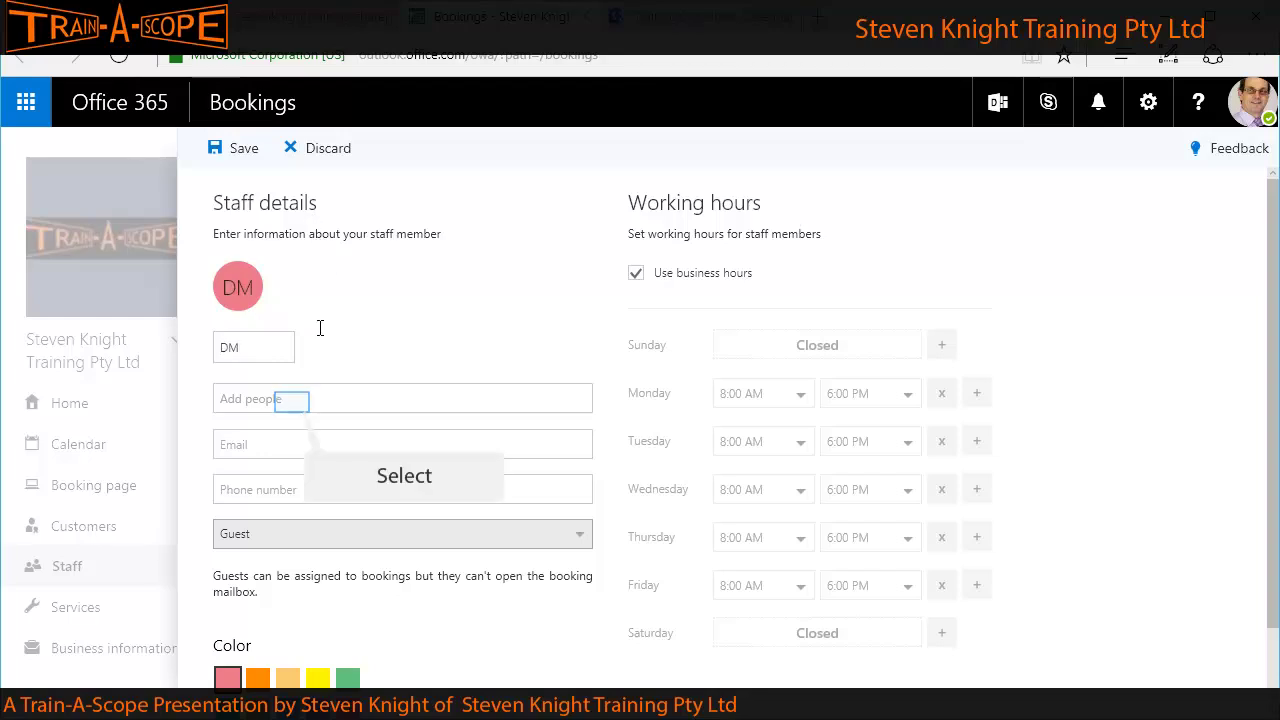
click(294, 402)
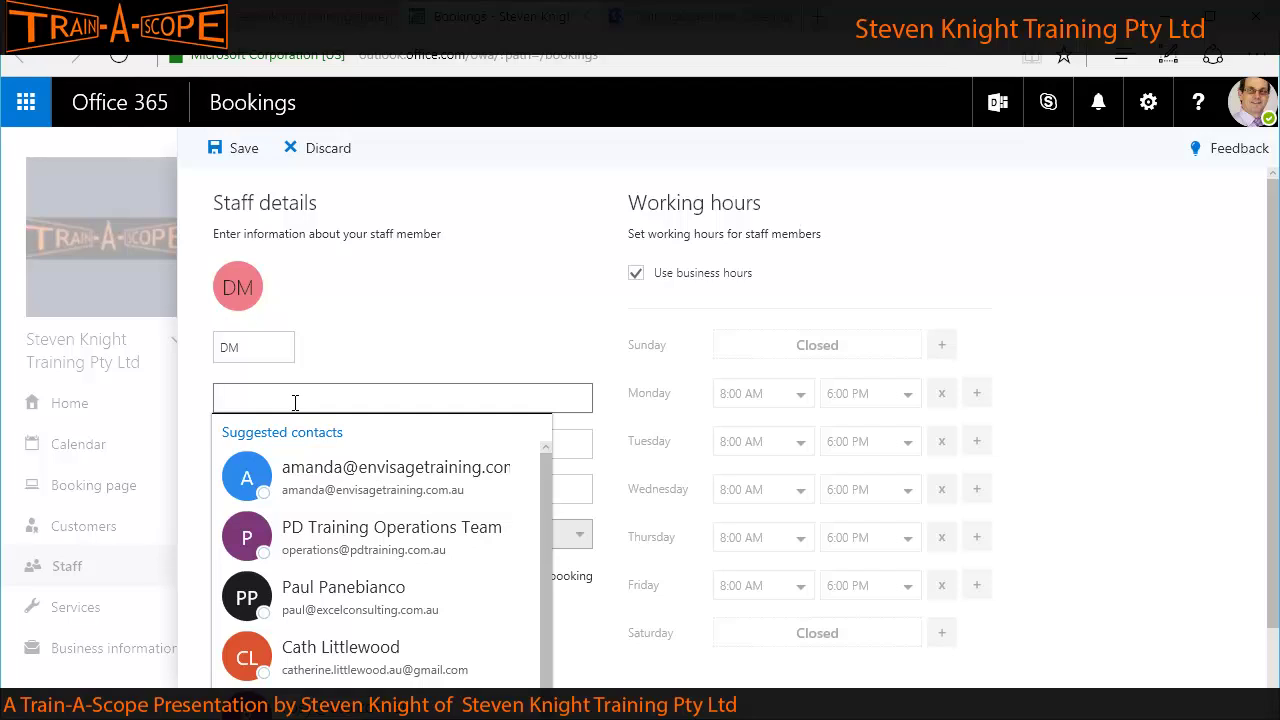
text(Dan)
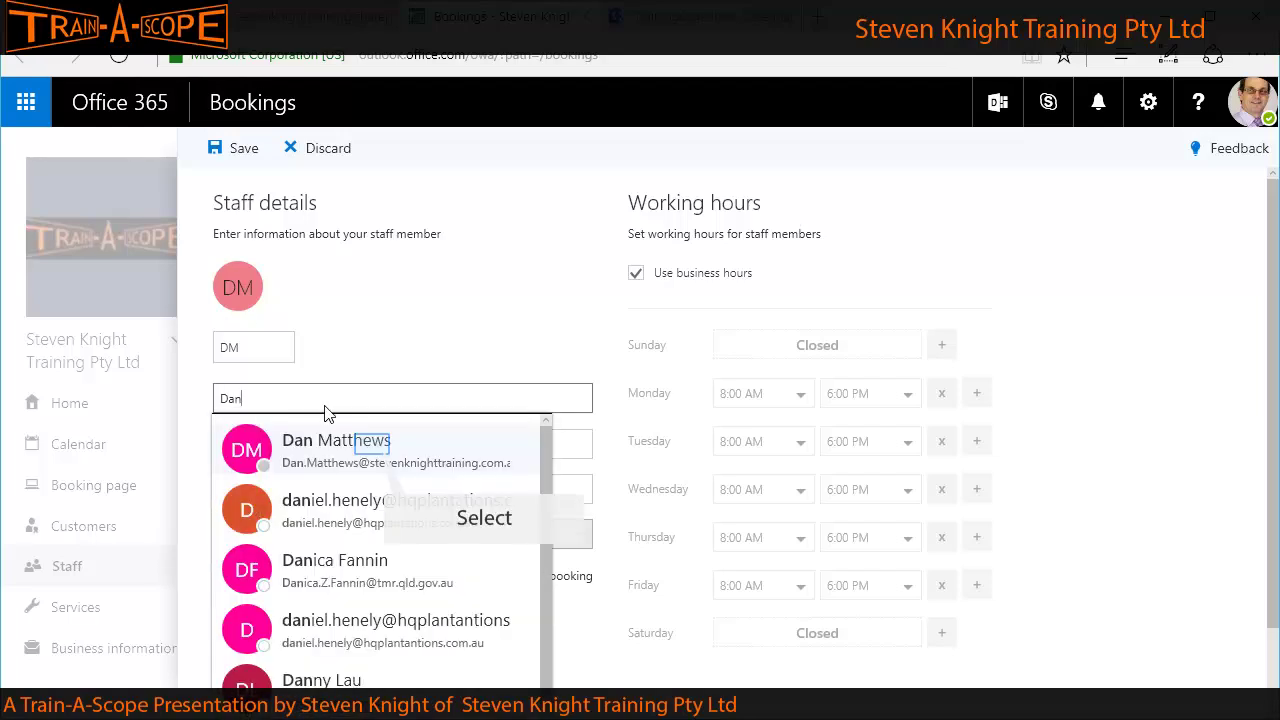
click(372, 450)
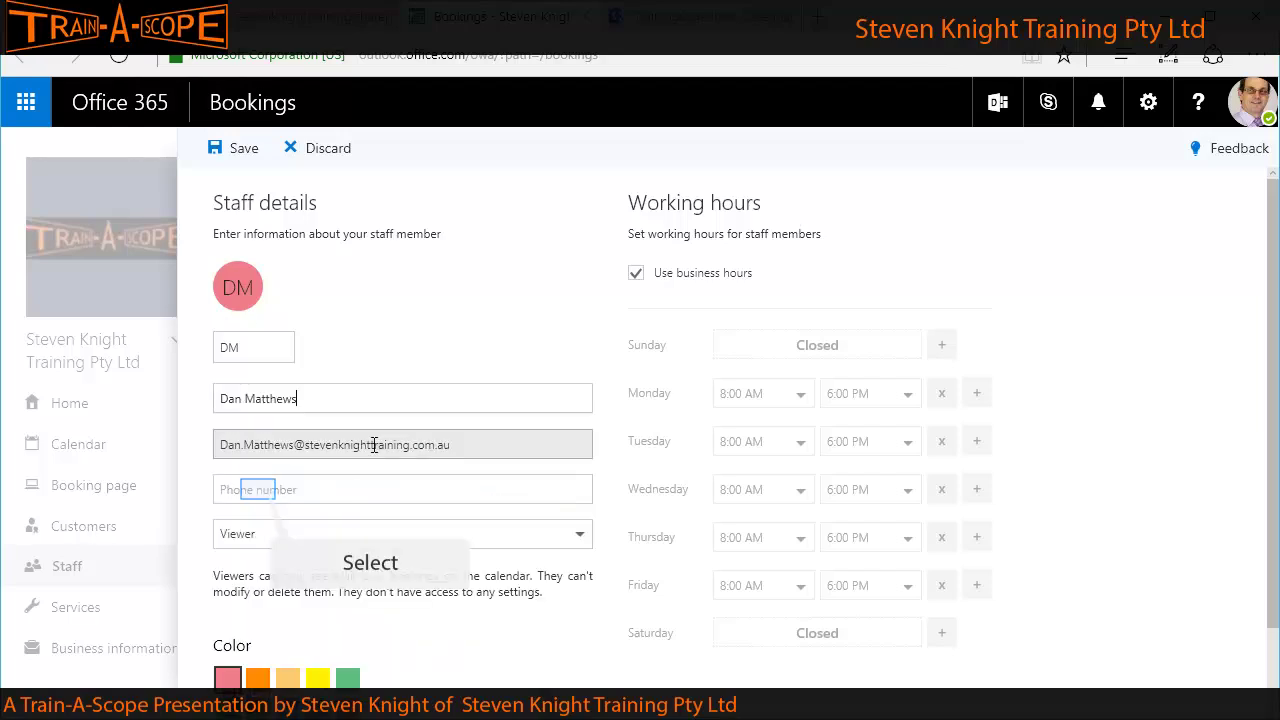
Step: Enter the new staff member's phone number and show the role choices
click(258, 489)
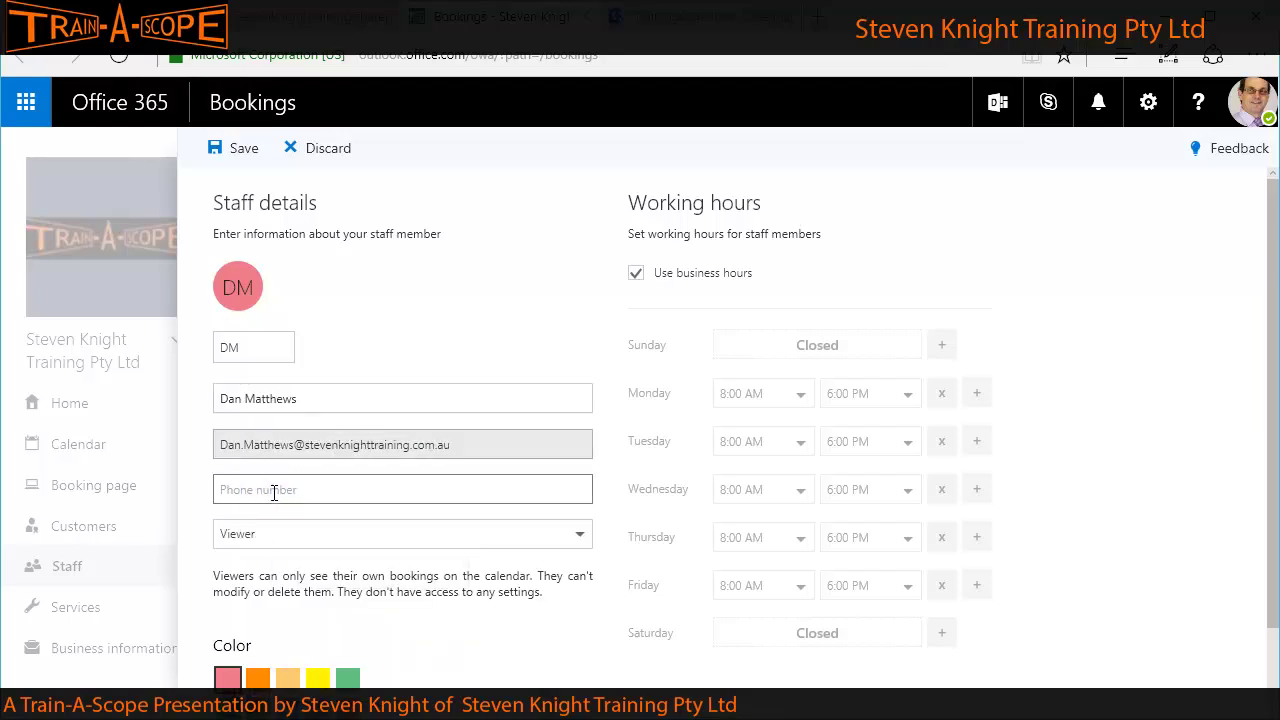
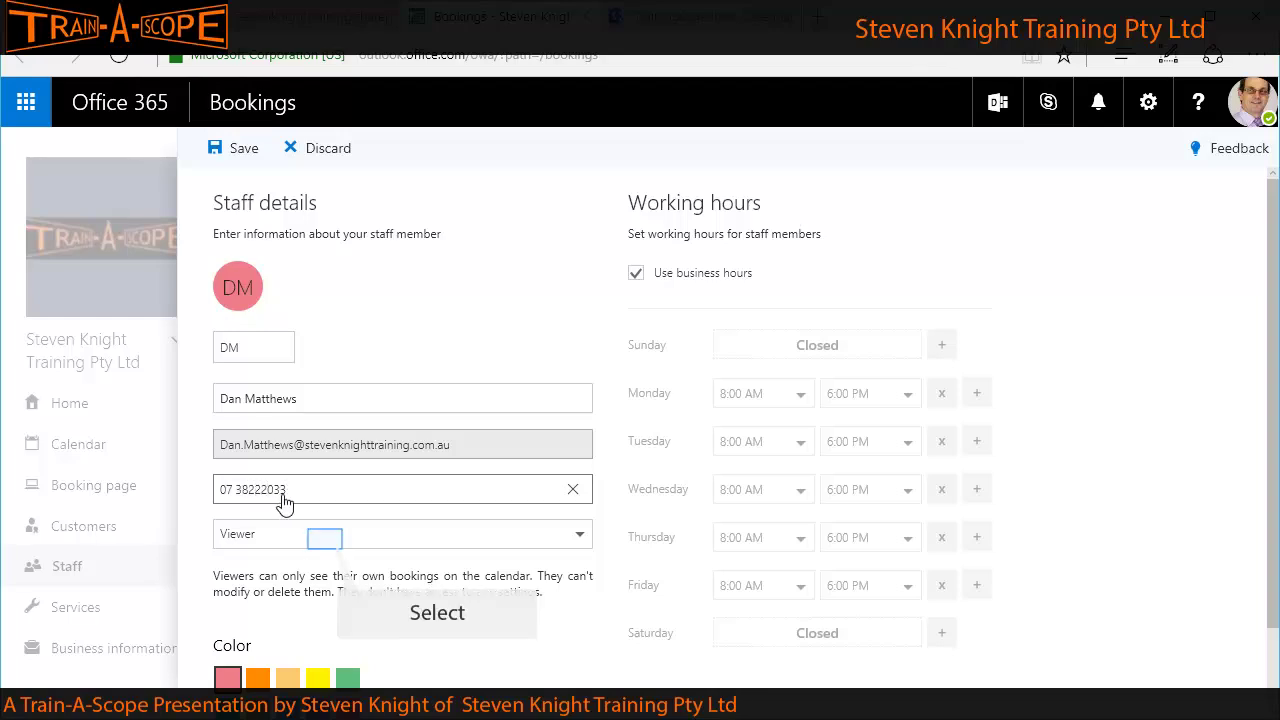
click(326, 543)
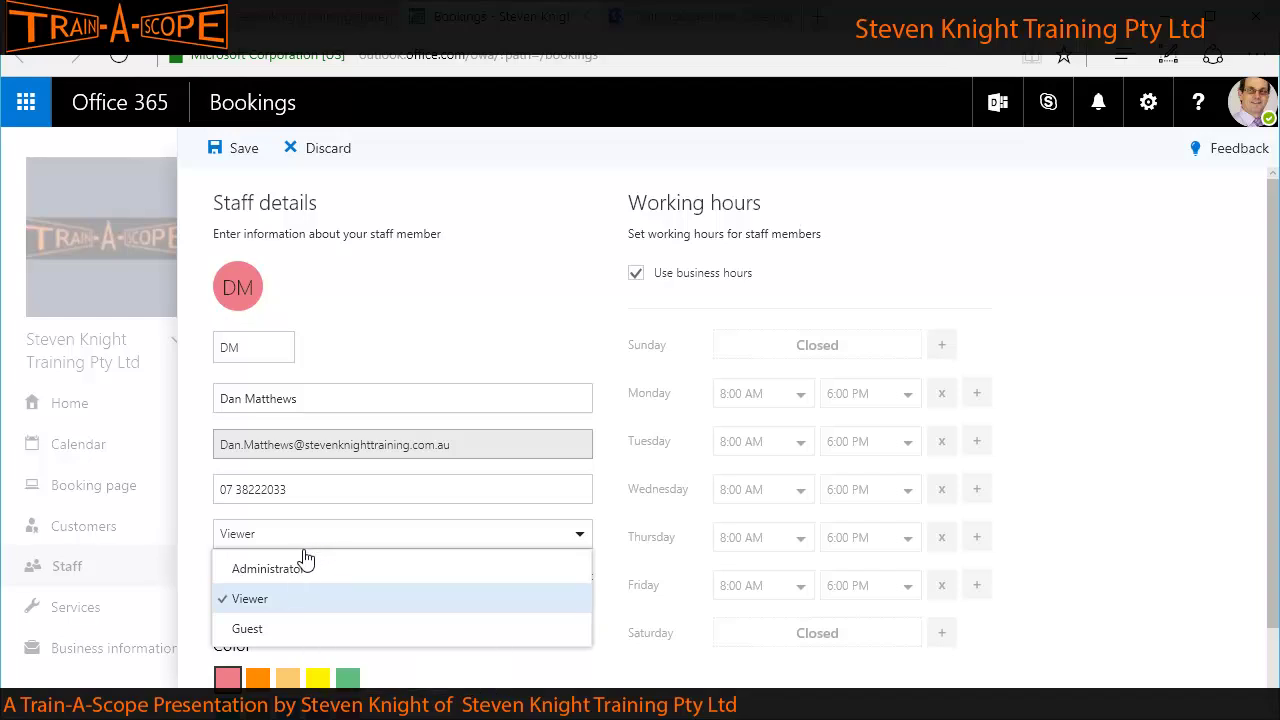
Step: Keep the Viewer role and switch to custom working hours with Monday as a day off
click(297, 601)
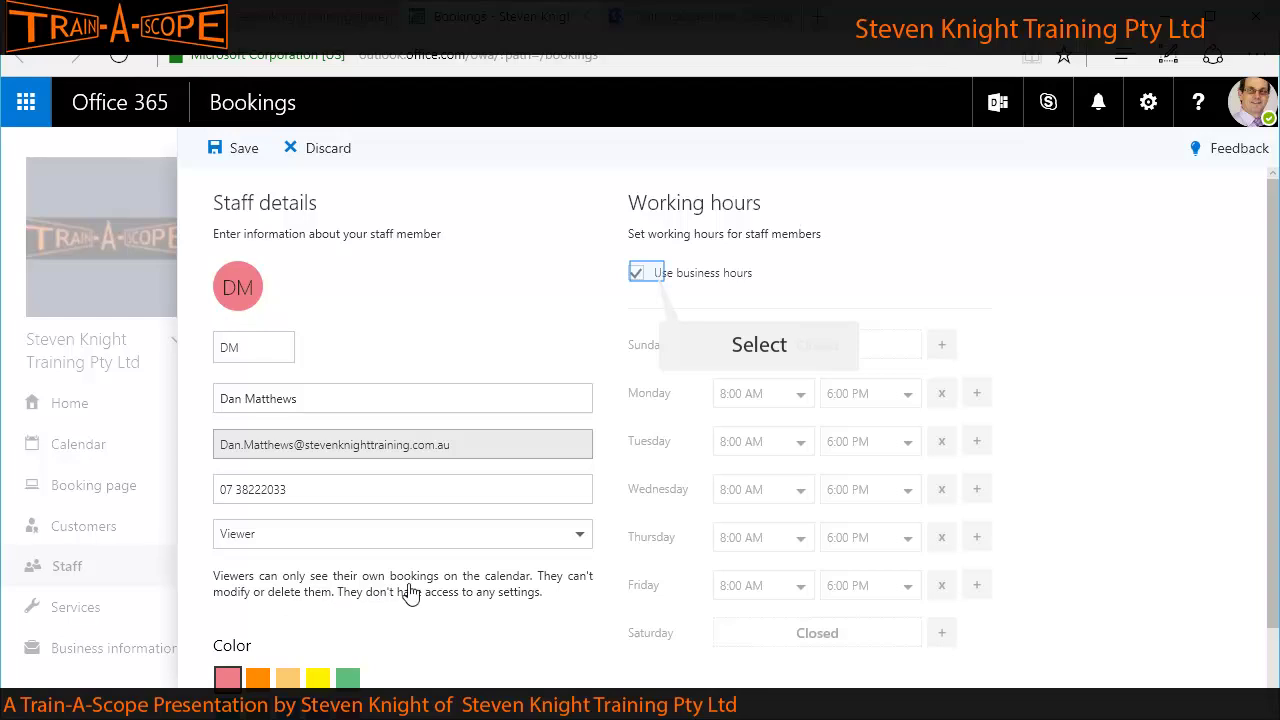
click(636, 273)
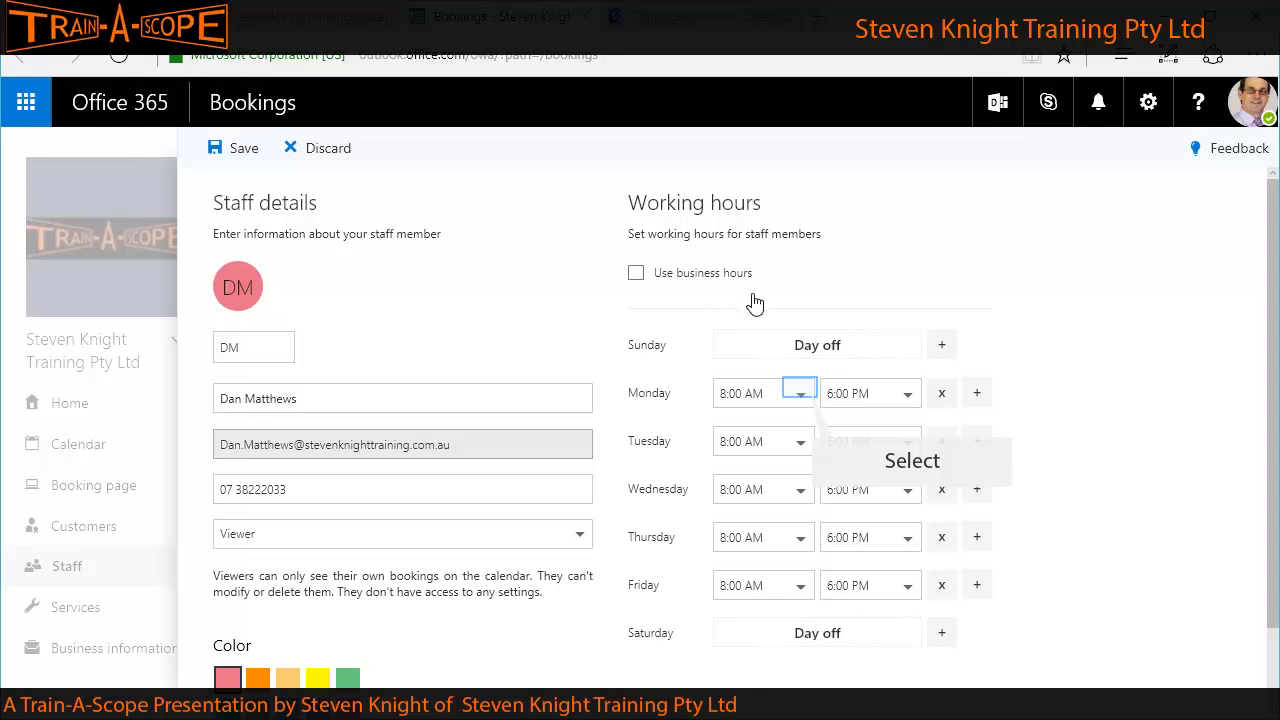
click(800, 394)
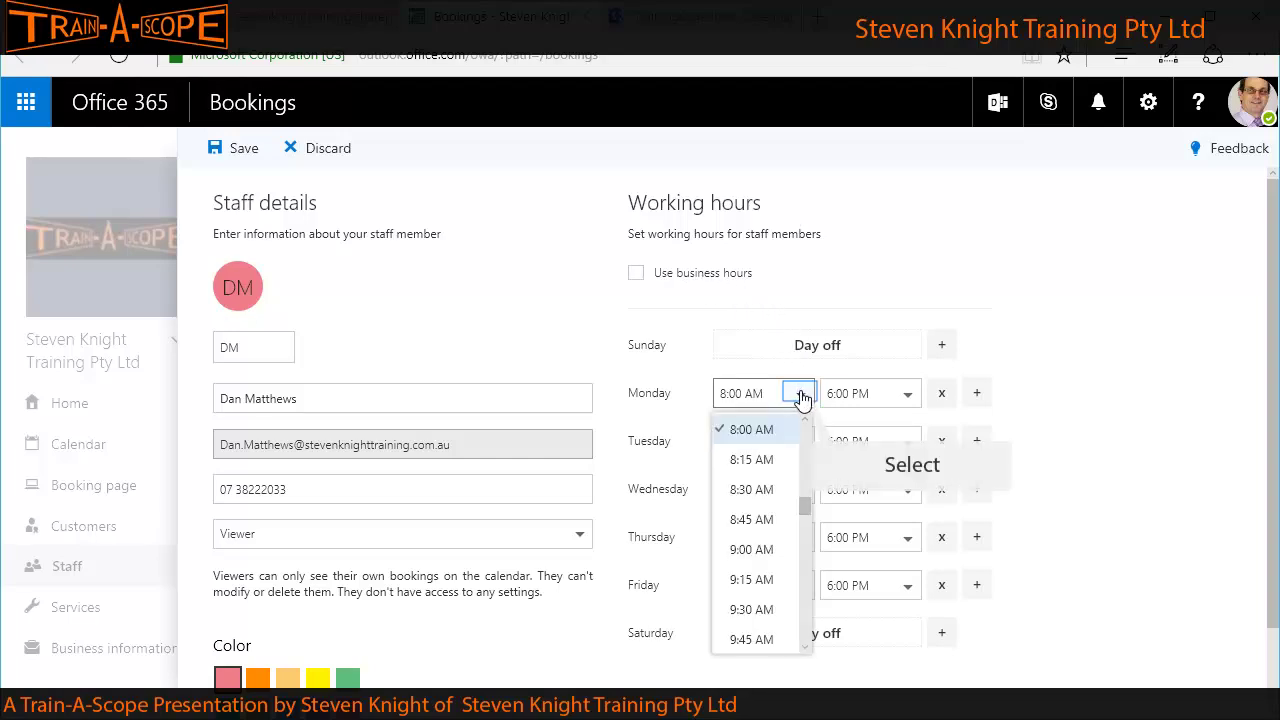
click(800, 394)
click(943, 395)
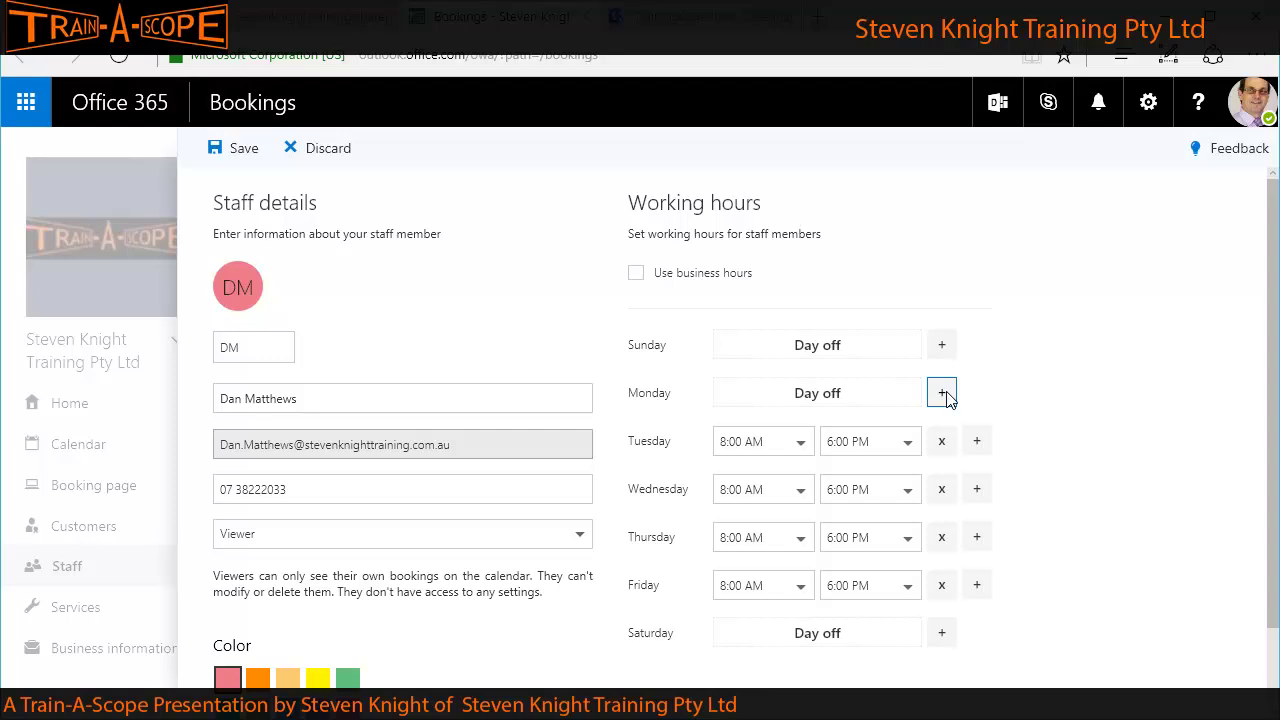
Step: Give the new staff member the purple colour
scroll(487, 632, down, 1)
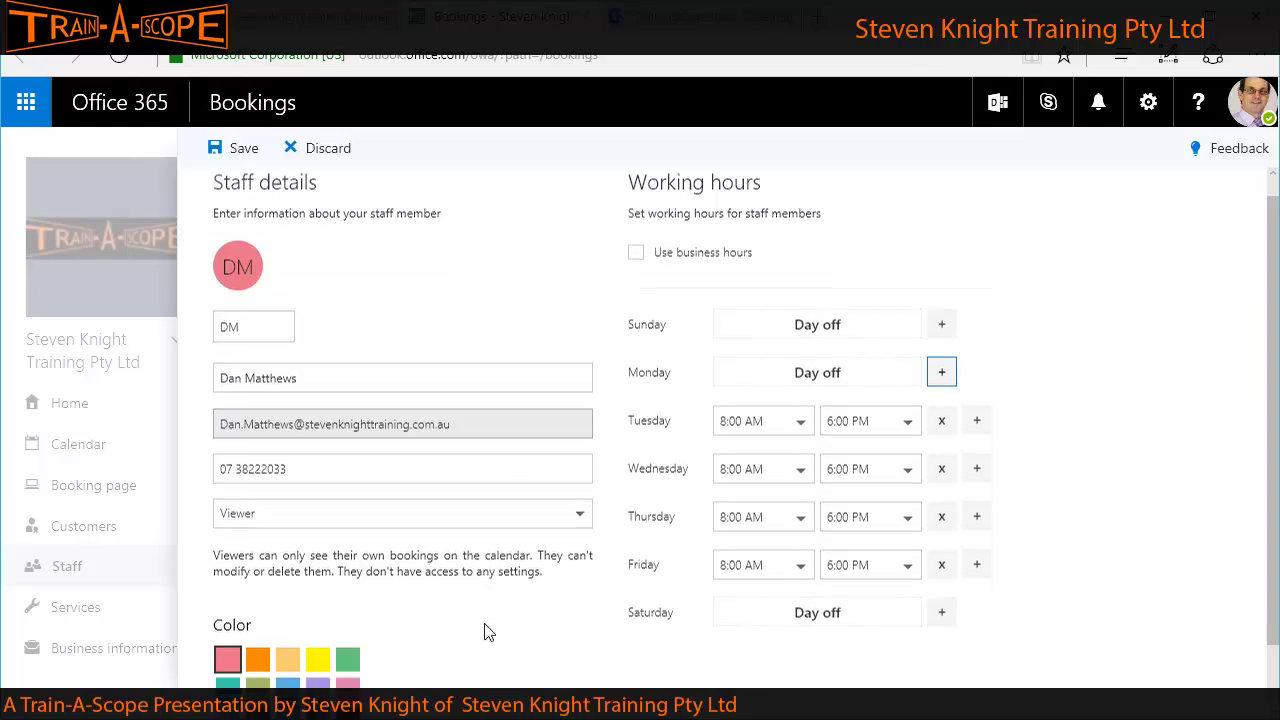
scroll(487, 632, down, 3)
click(317, 612)
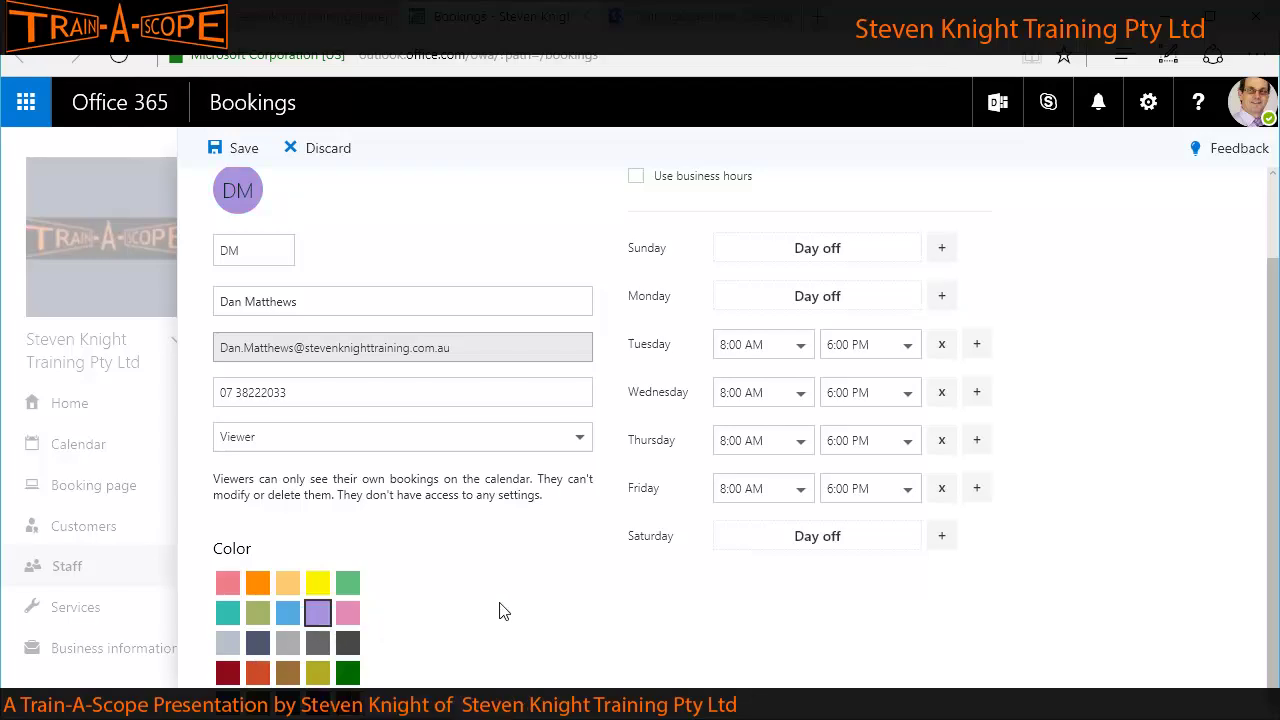
scroll(515, 600, up, 3)
scroll(510, 605, down, 3)
scroll(508, 607, up, 3)
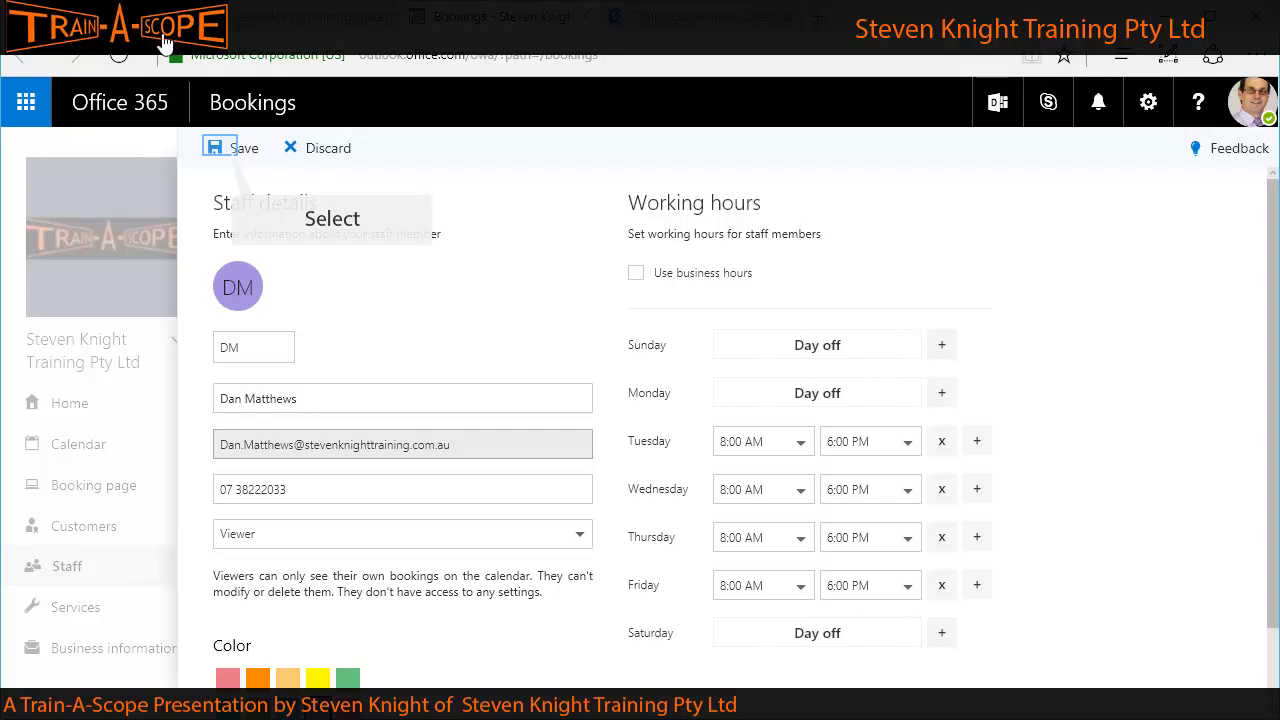
Step: Save the new staff member and go to the Services page
click(222, 150)
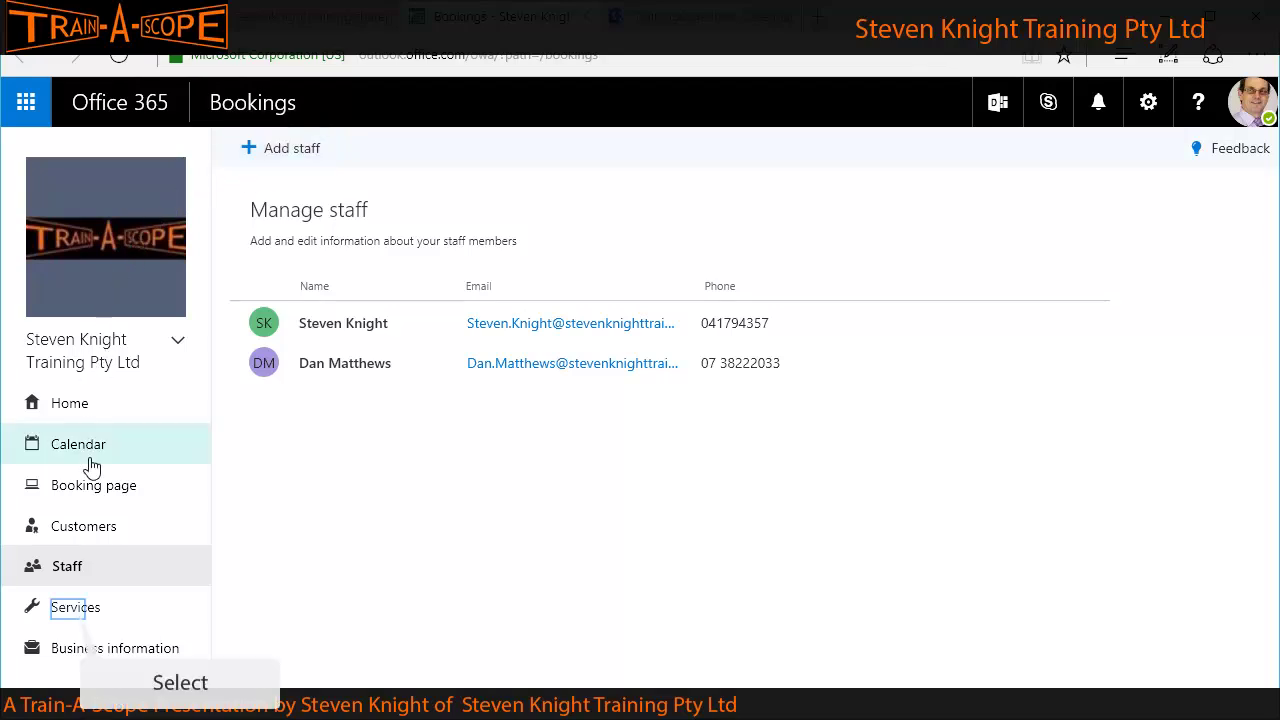
click(72, 610)
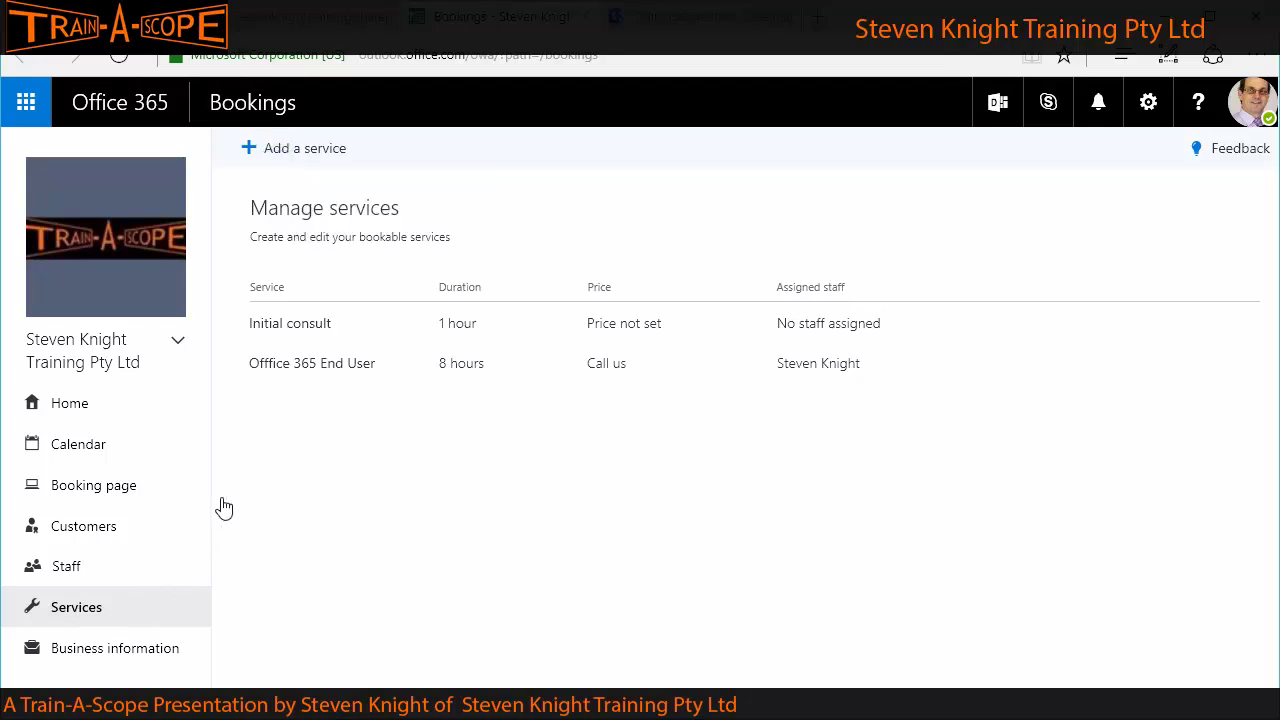
Step: Add a new service named 'Outlook and Time Management', fixing the typos
click(278, 149)
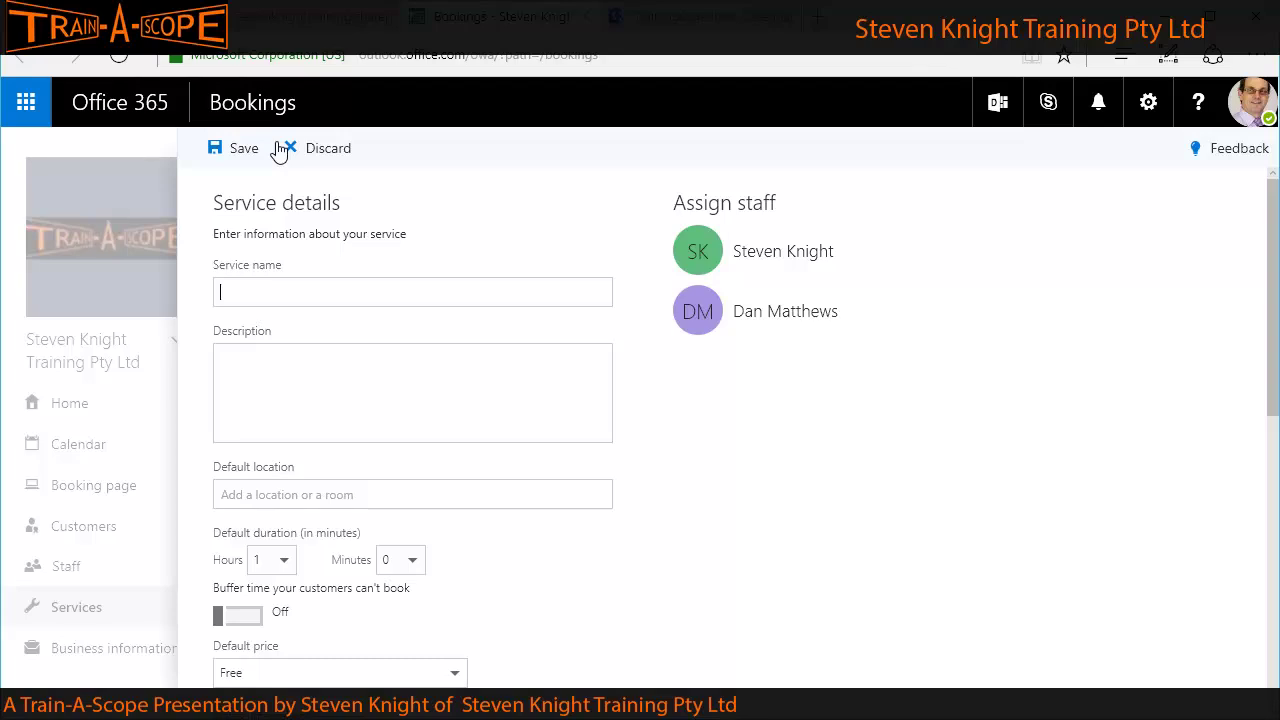
text(Outlook andf)
key(BackSpace)
text(TimeManagement)
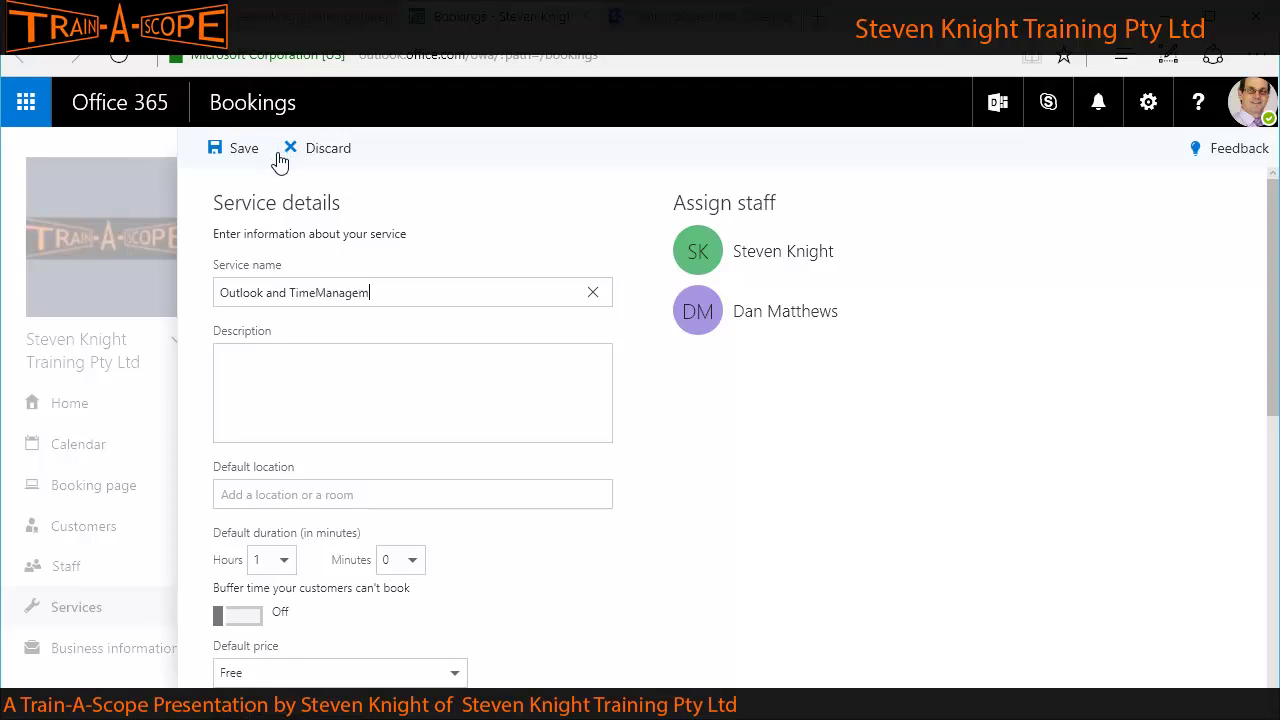
click(315, 292)
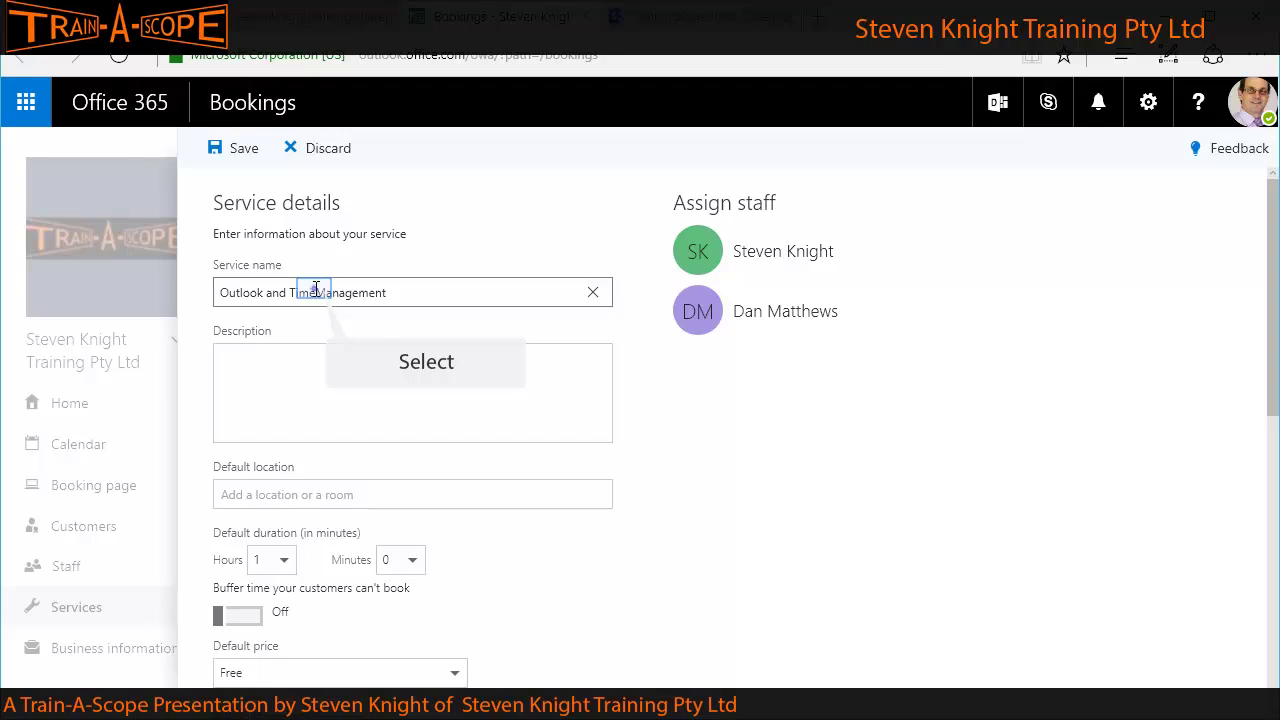
Step: Write the description 'Using Outlook as a Time Management Tool' followed by 'Course Outline'
click(249, 377)
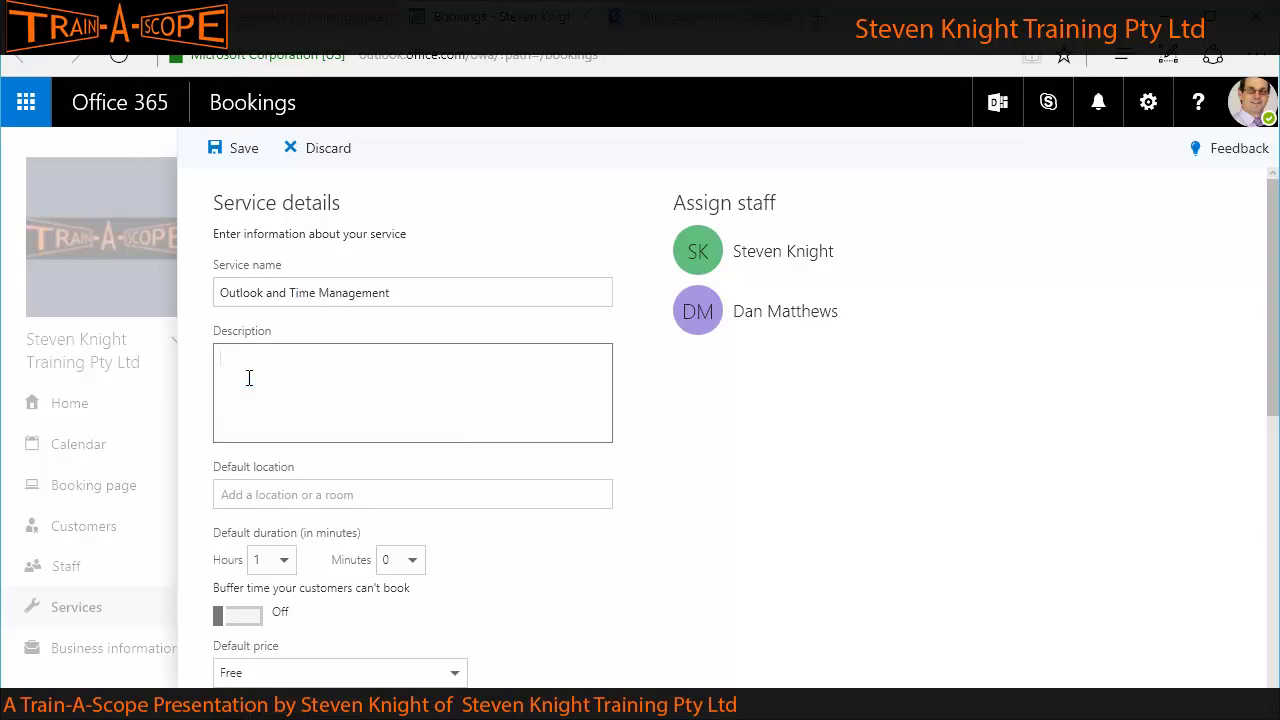
text(Using Outlook as a)
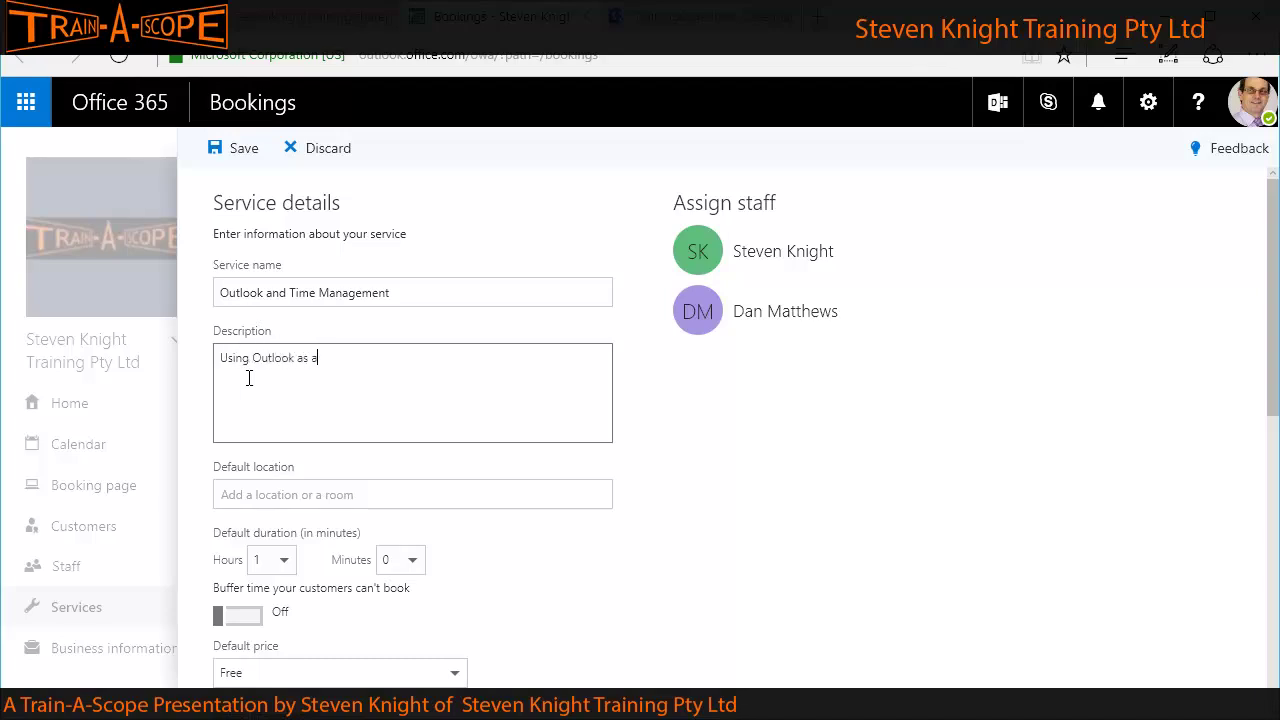
text( Time Management Tool)
key(Return)
key(Return)
text(Course )
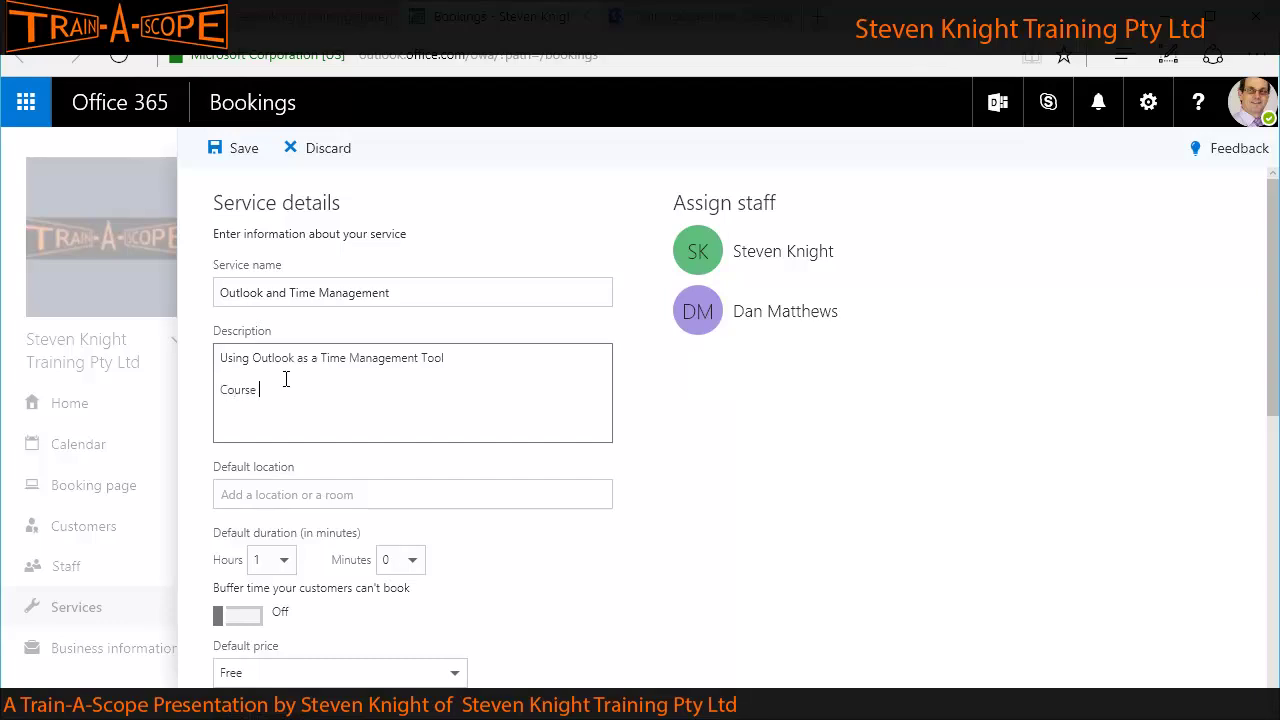
text(Outline)
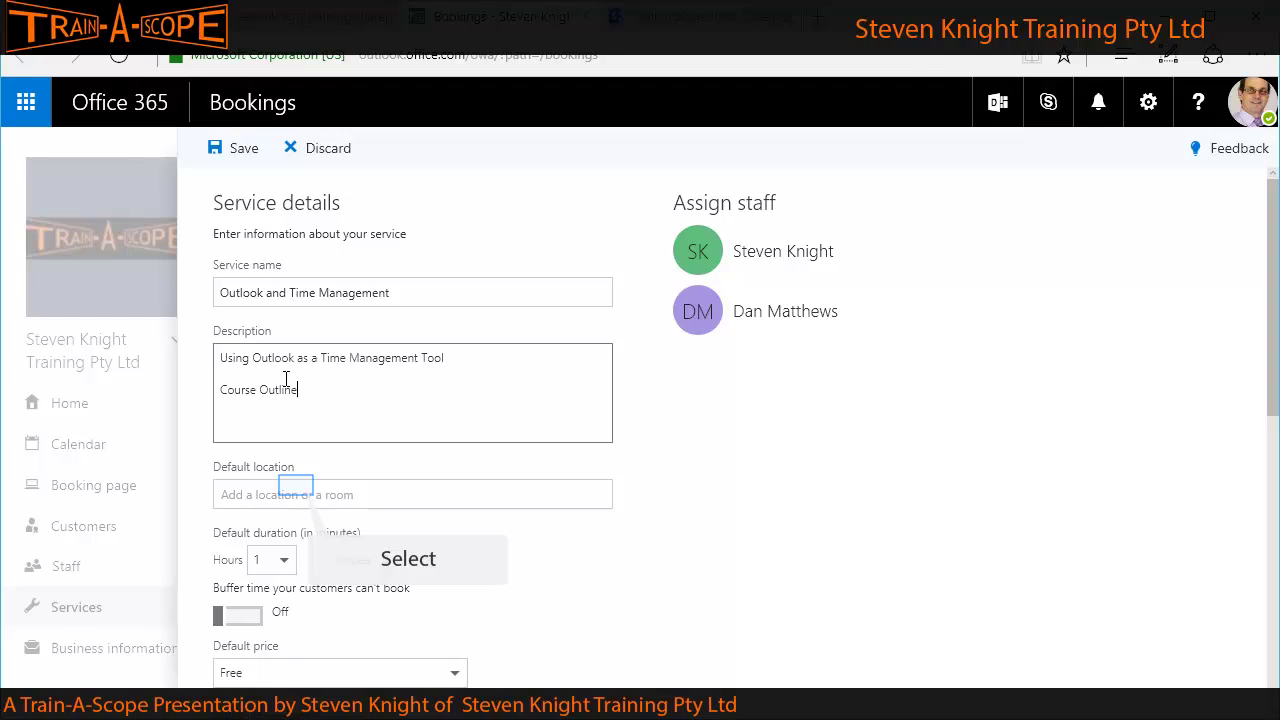
click(299, 493)
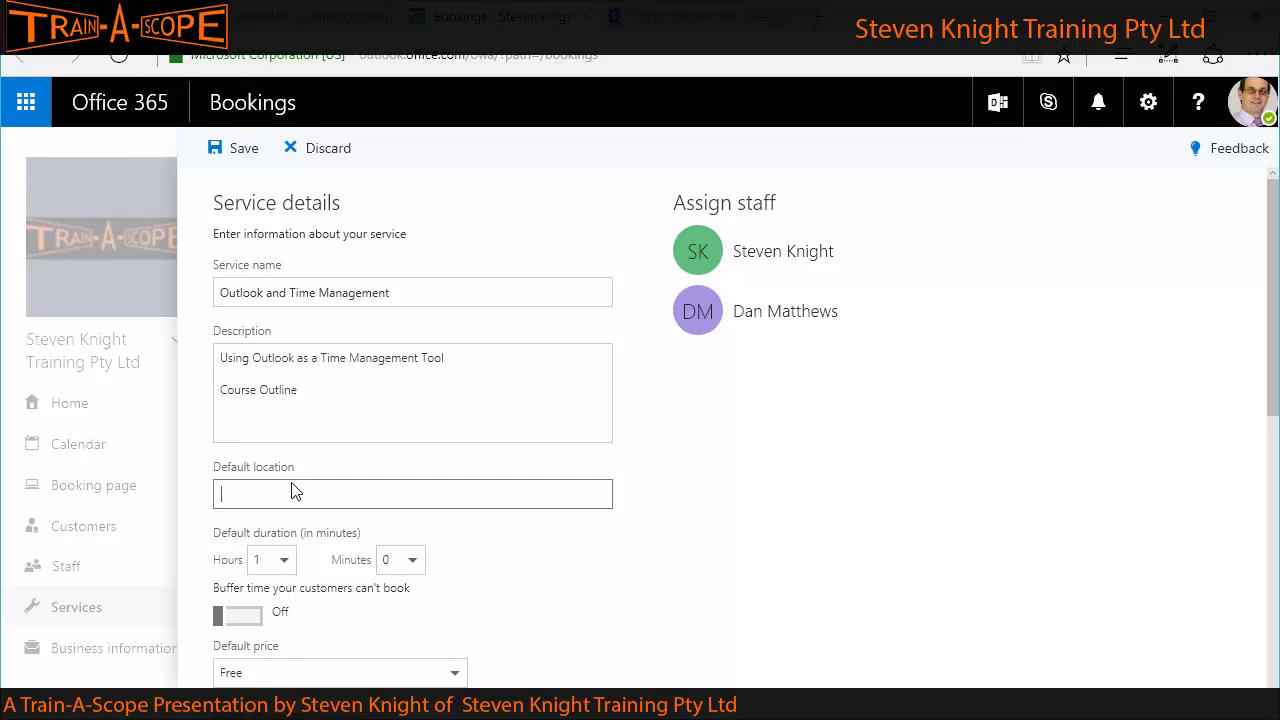
Step: Set the service's default duration to 3 hours 30 minutes
key(Tab)
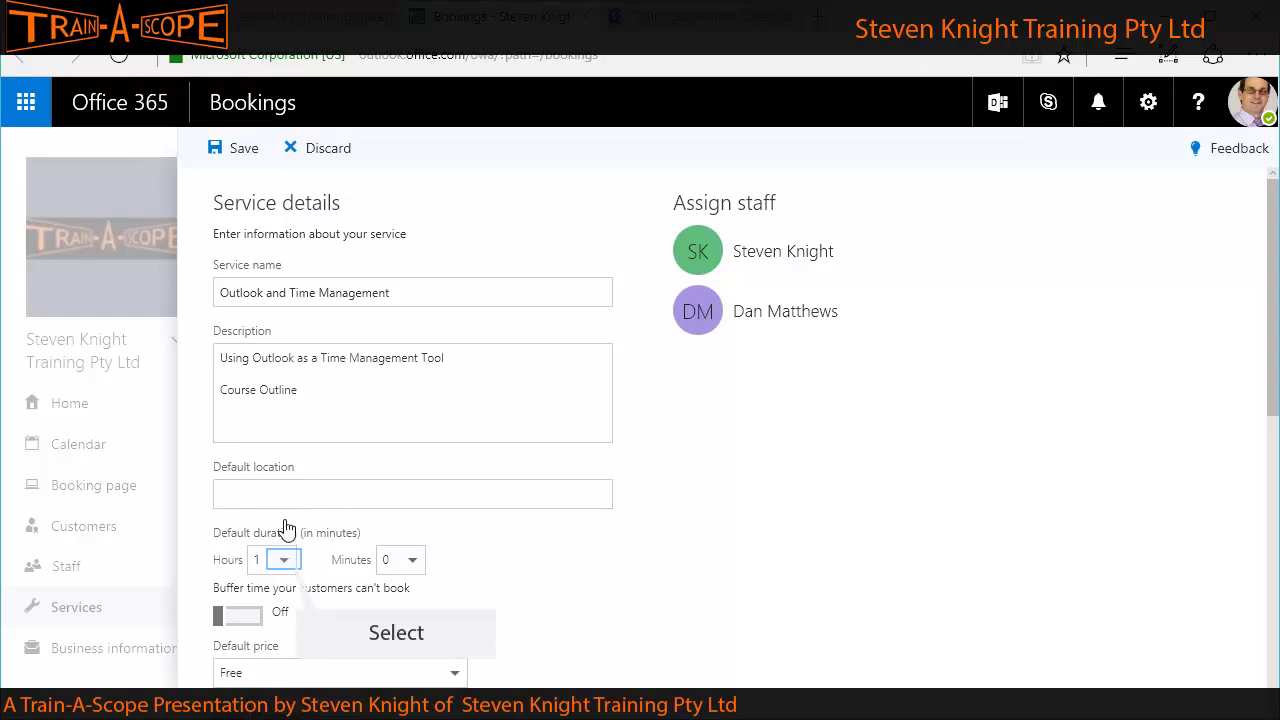
click(285, 562)
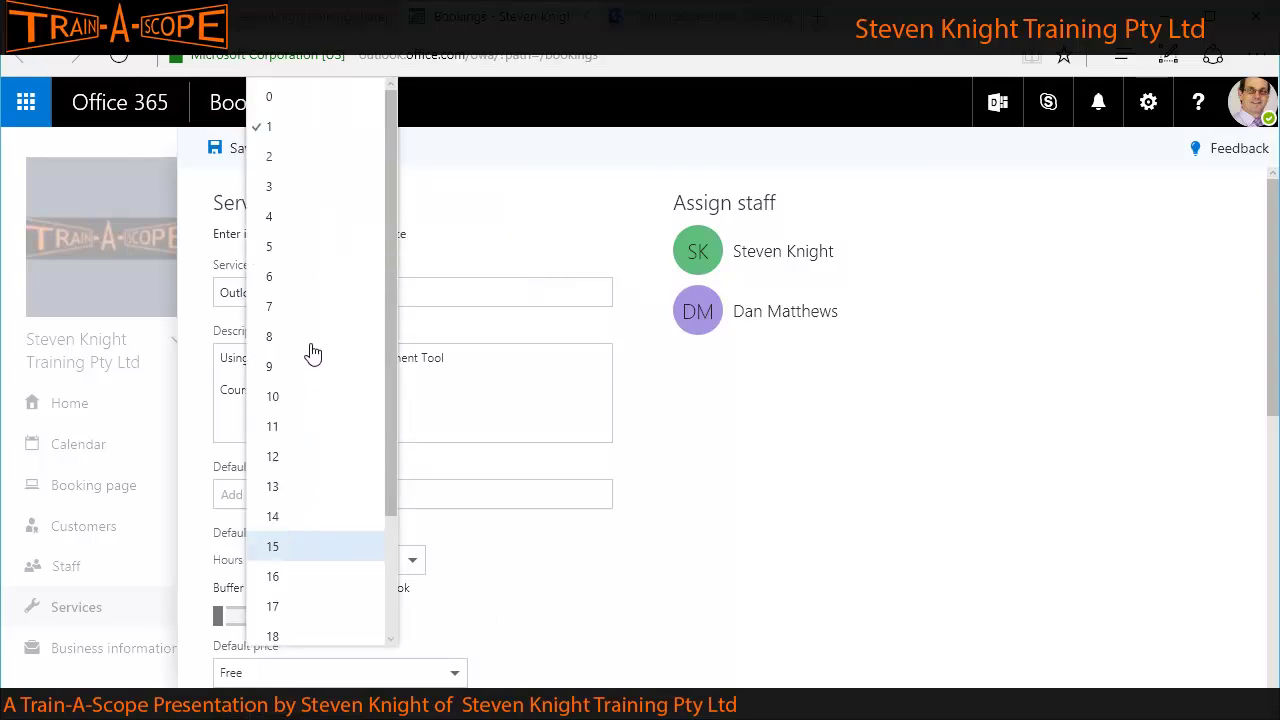
click(315, 190)
click(405, 562)
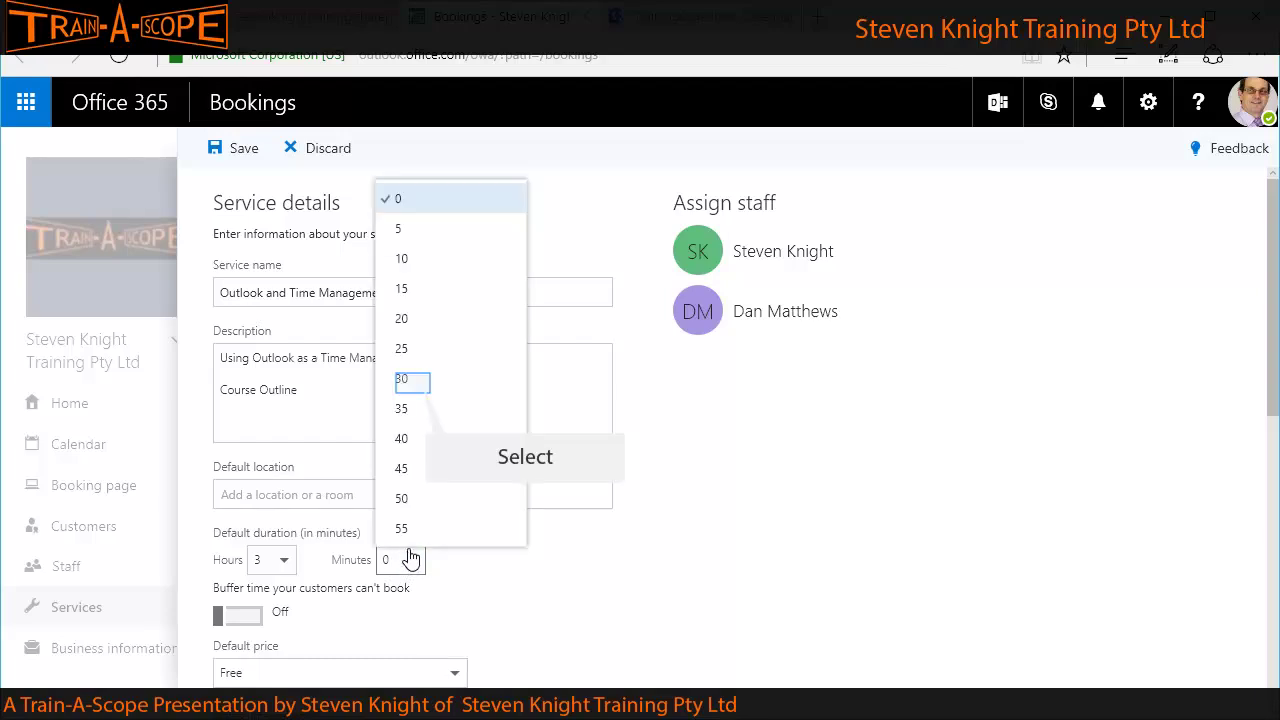
click(414, 381)
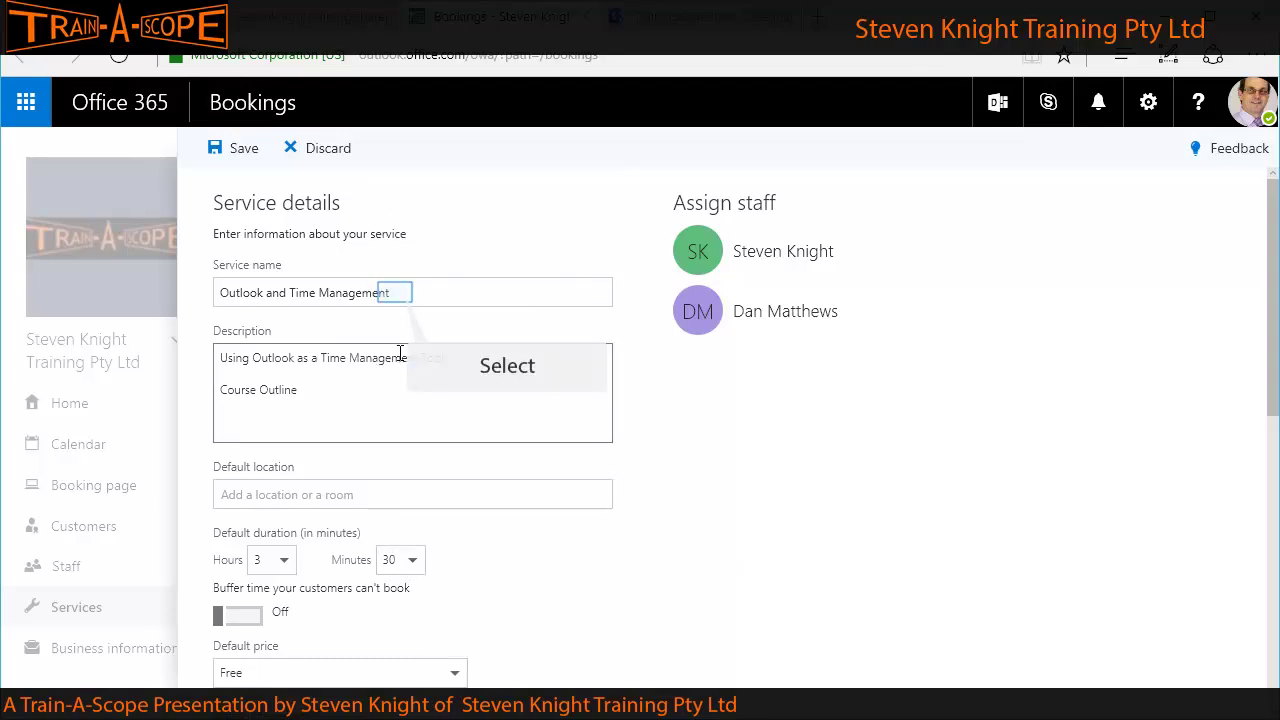
Step: Append '- half day' to the service name and turn buffer time on
click(397, 292)
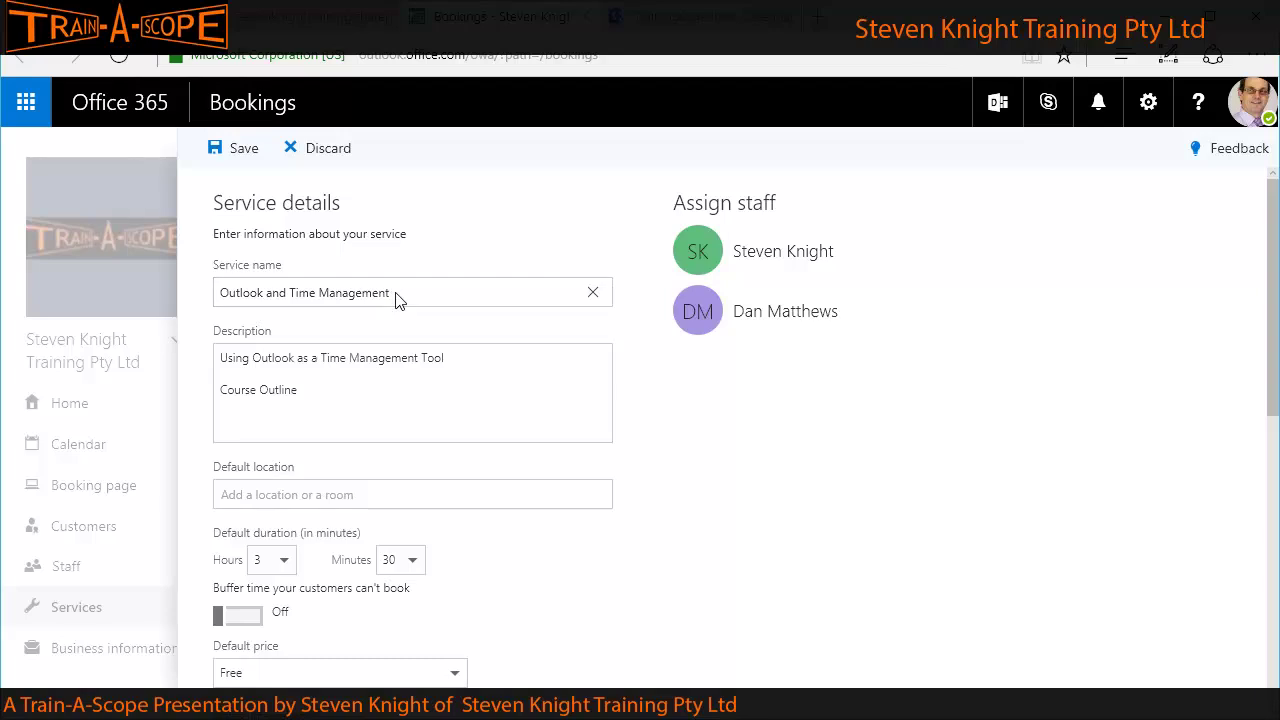
text(- half day)
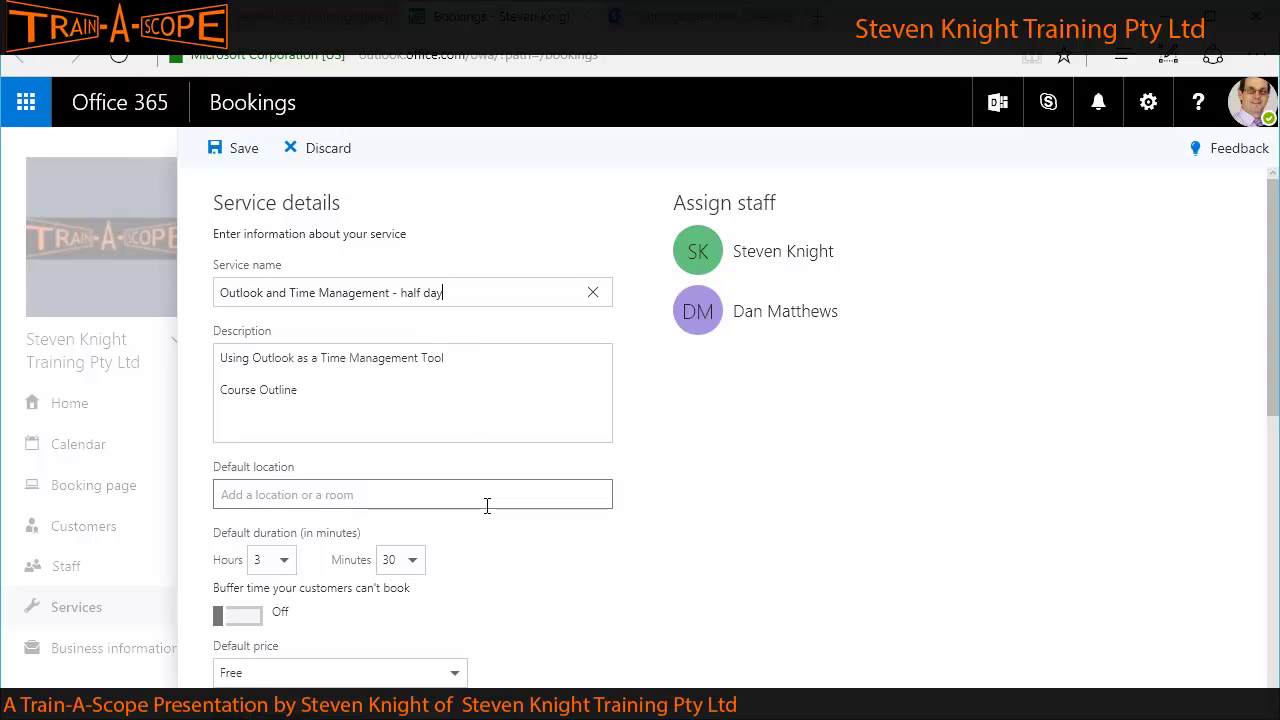
scroll(487, 505, down, 2)
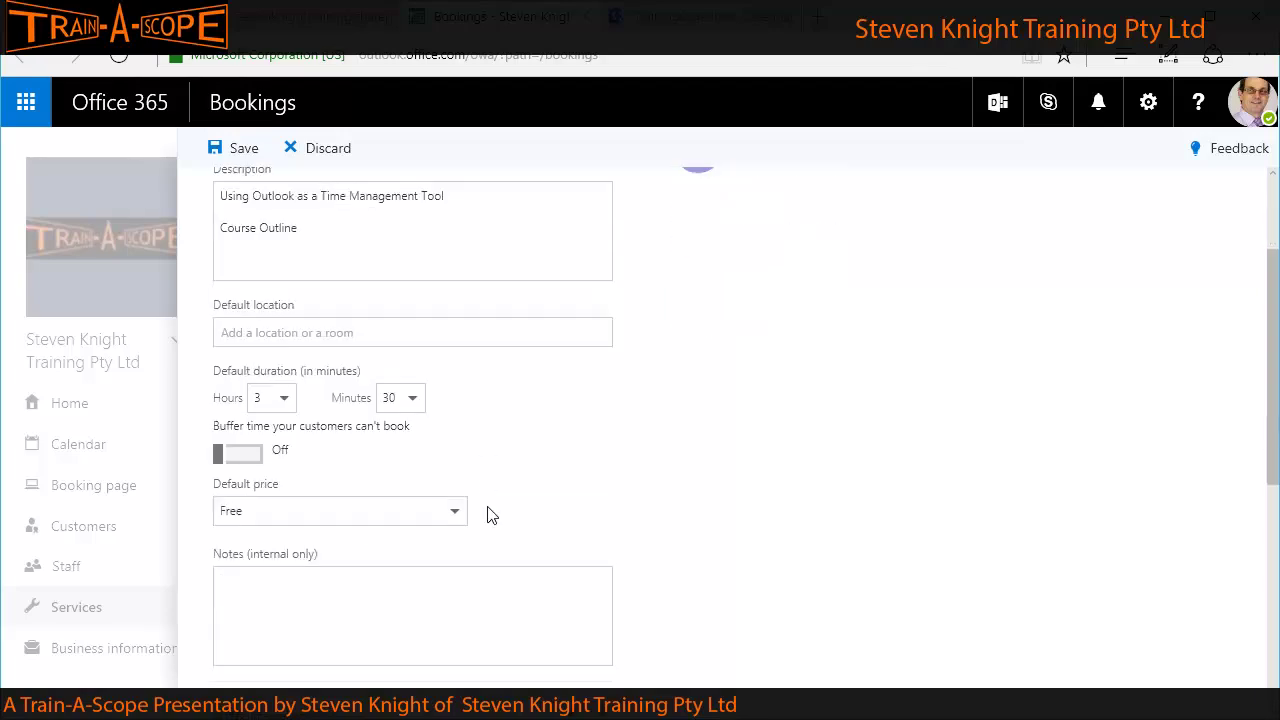
click(255, 455)
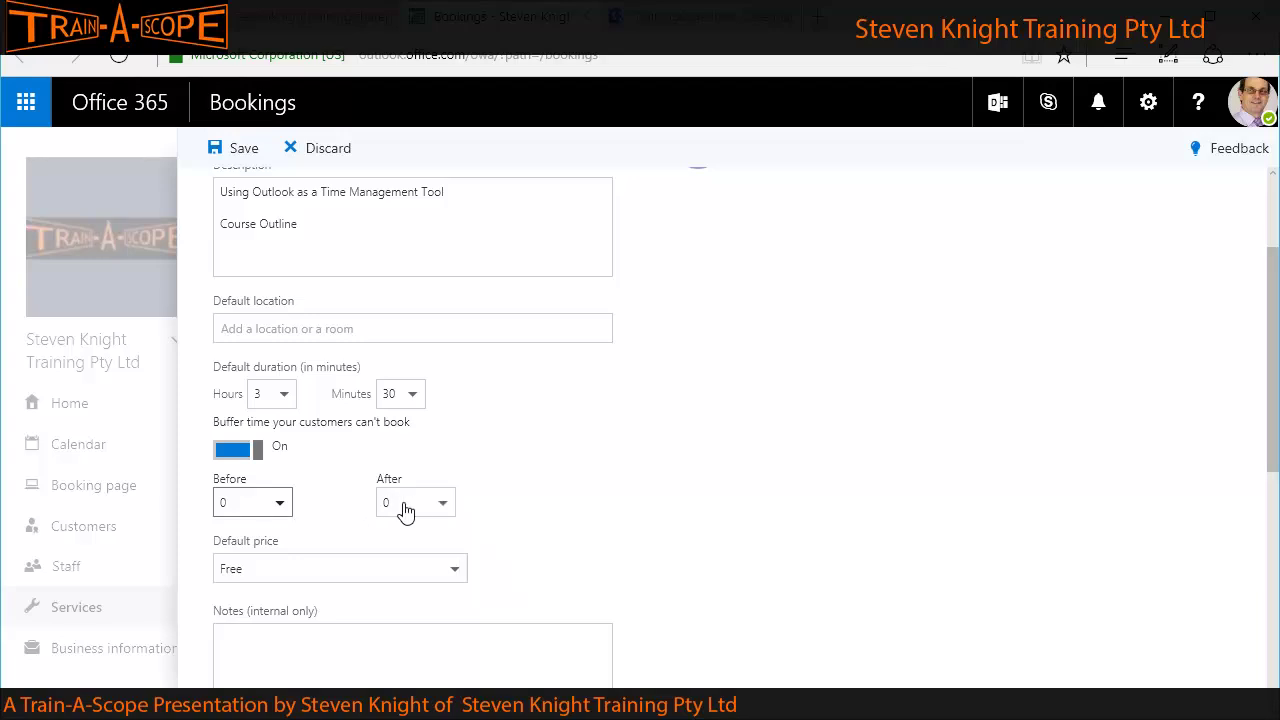
Step: Set a 60-minute after buffer on the service, leaving 0 minutes before
click(444, 503)
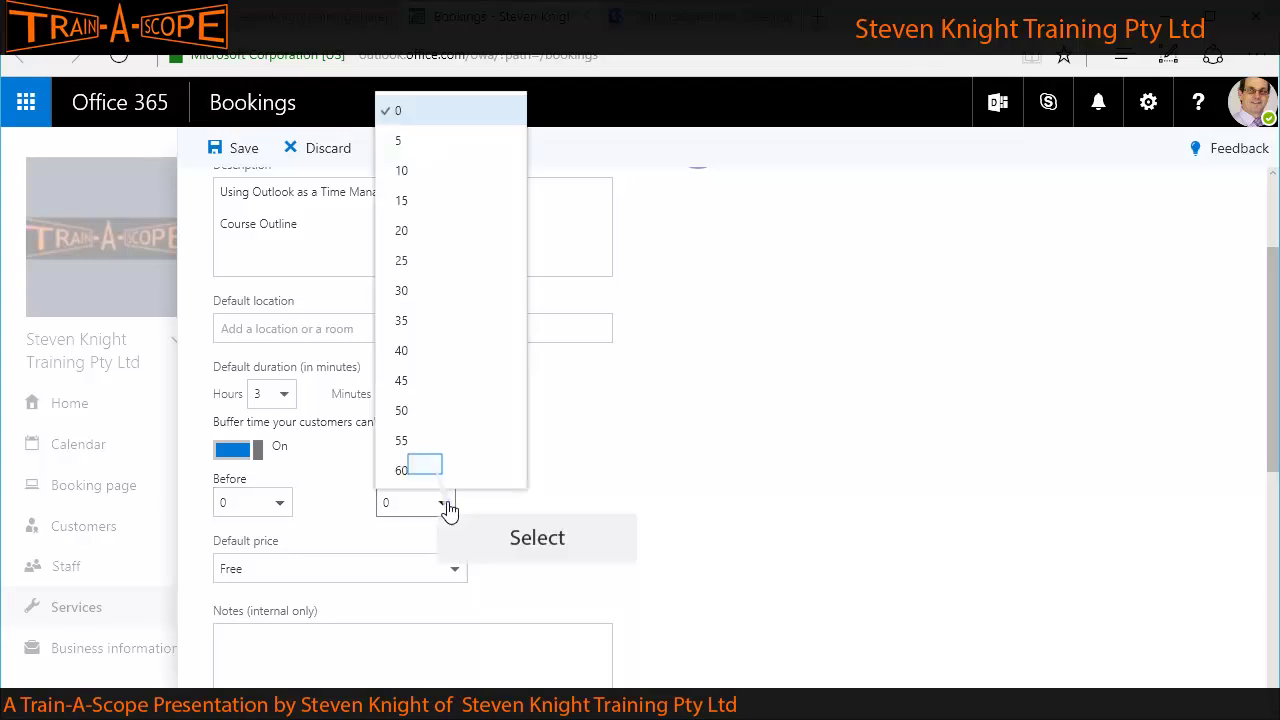
click(427, 470)
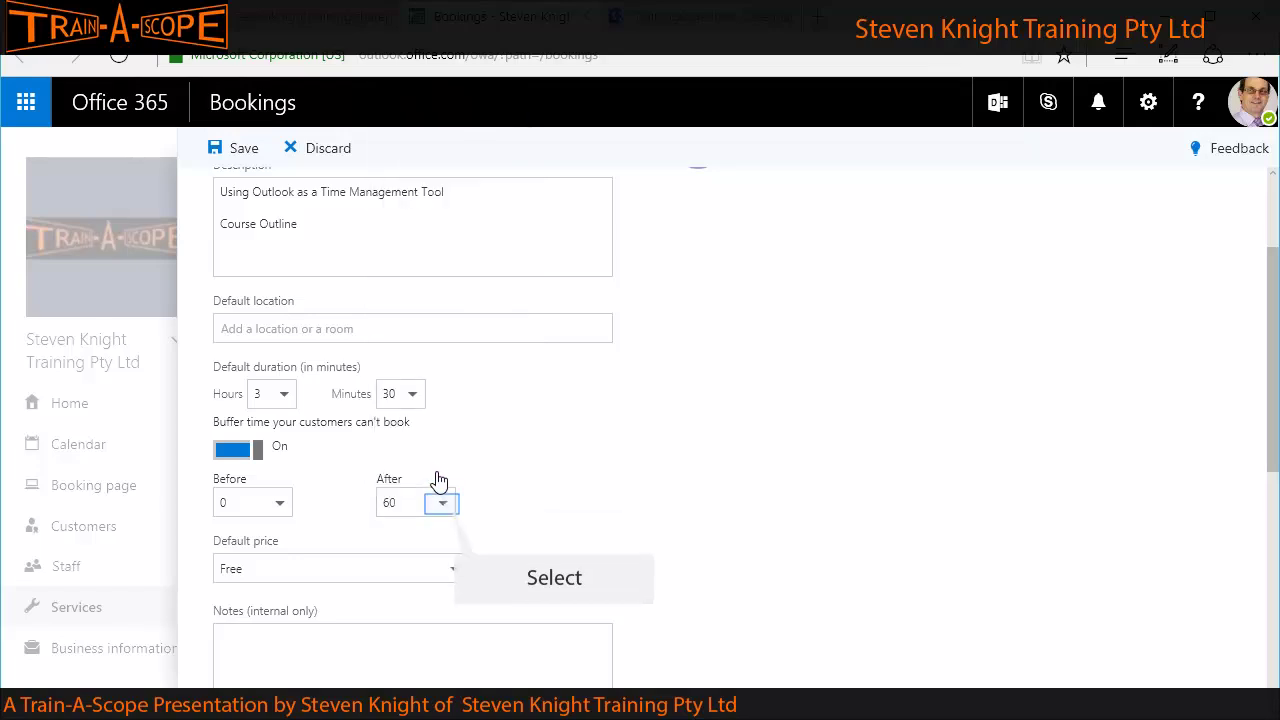
click(443, 506)
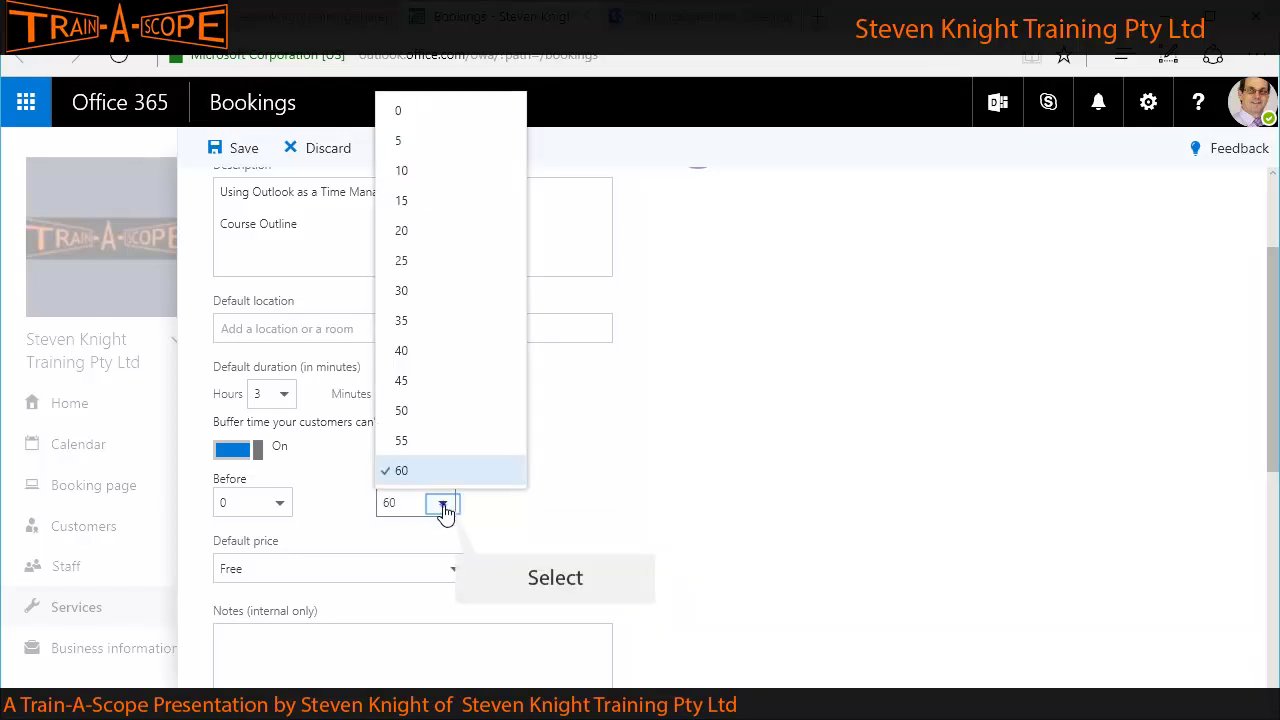
click(612, 527)
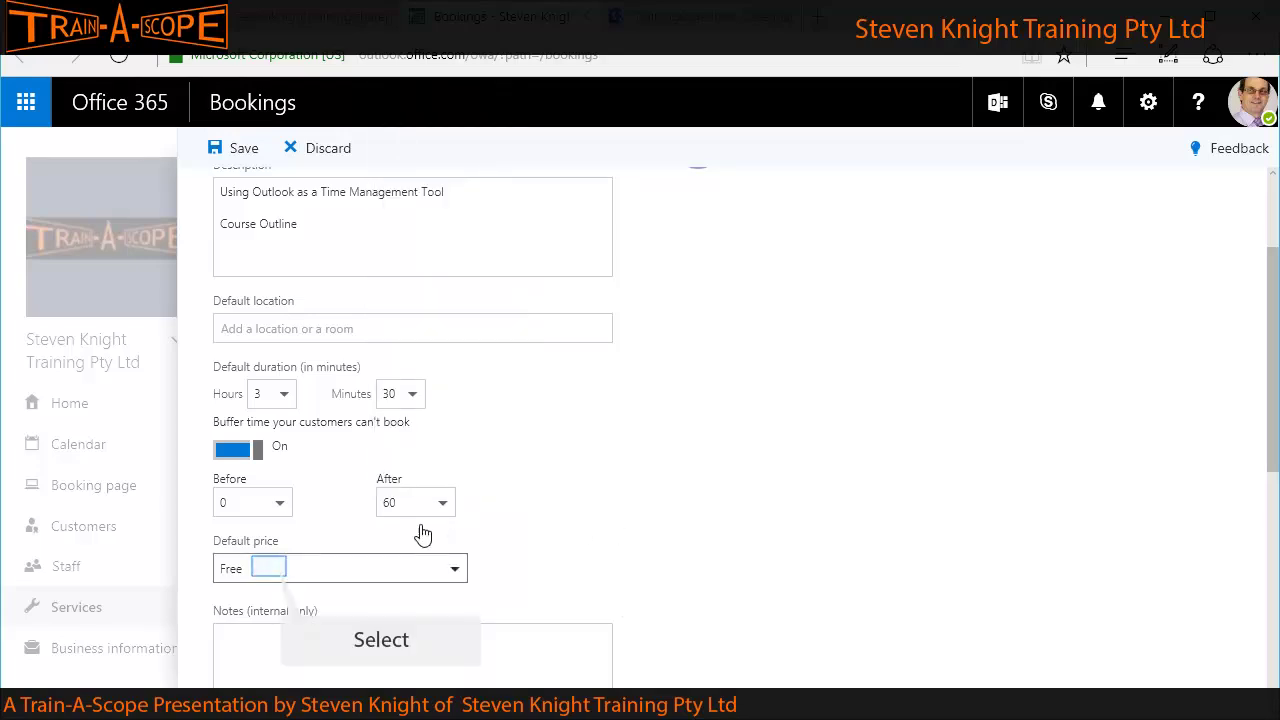
click(270, 570)
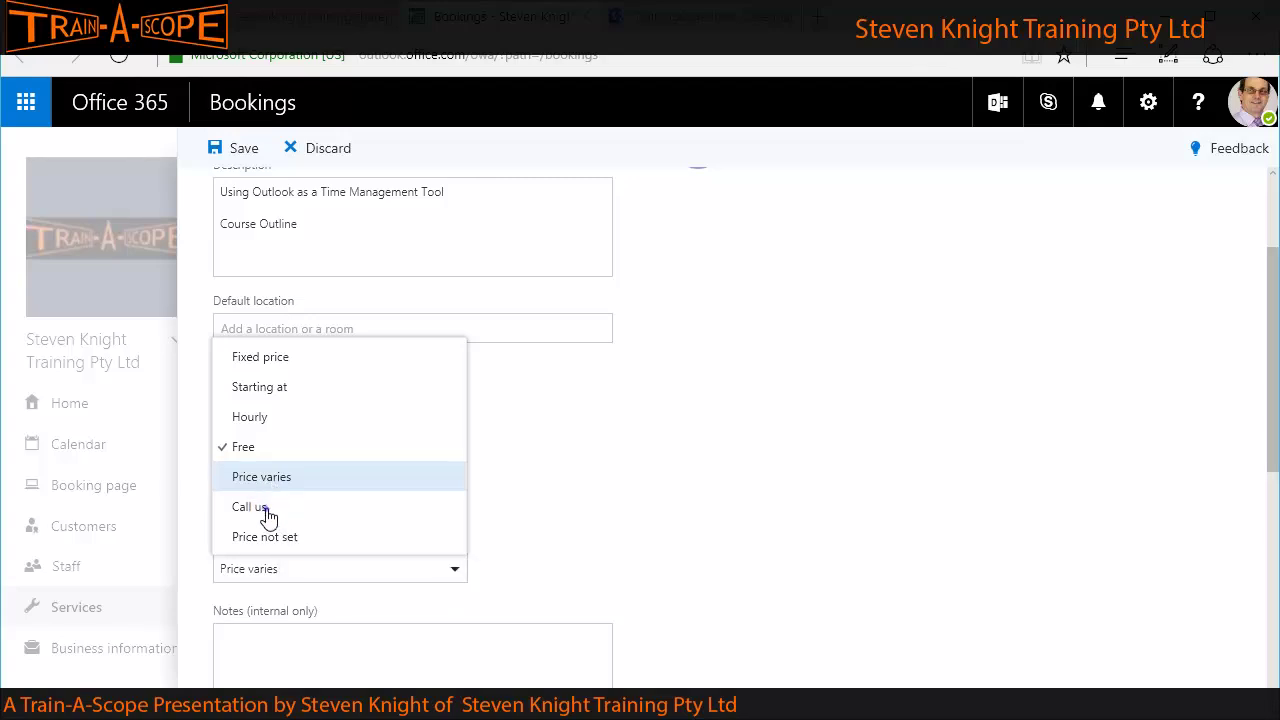
Step: Change the service's default price from Free to Call us
click(268, 509)
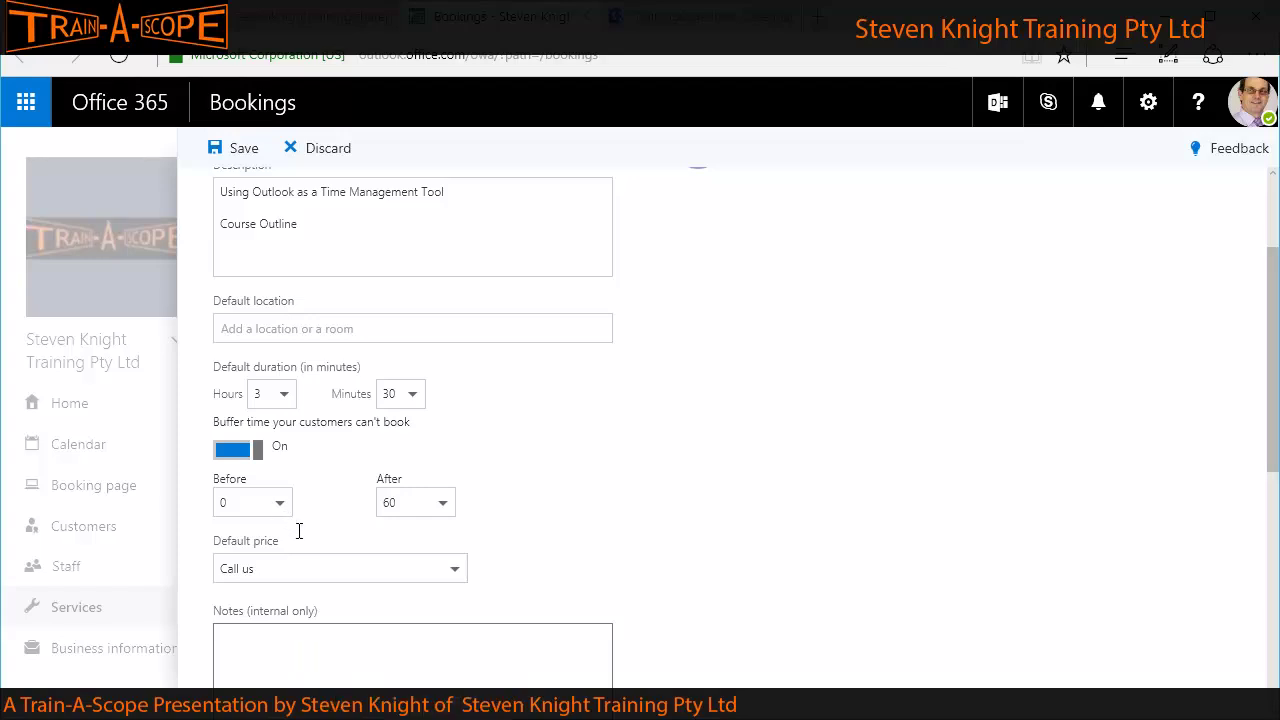
click(316, 651)
scroll(331, 651, down, 2)
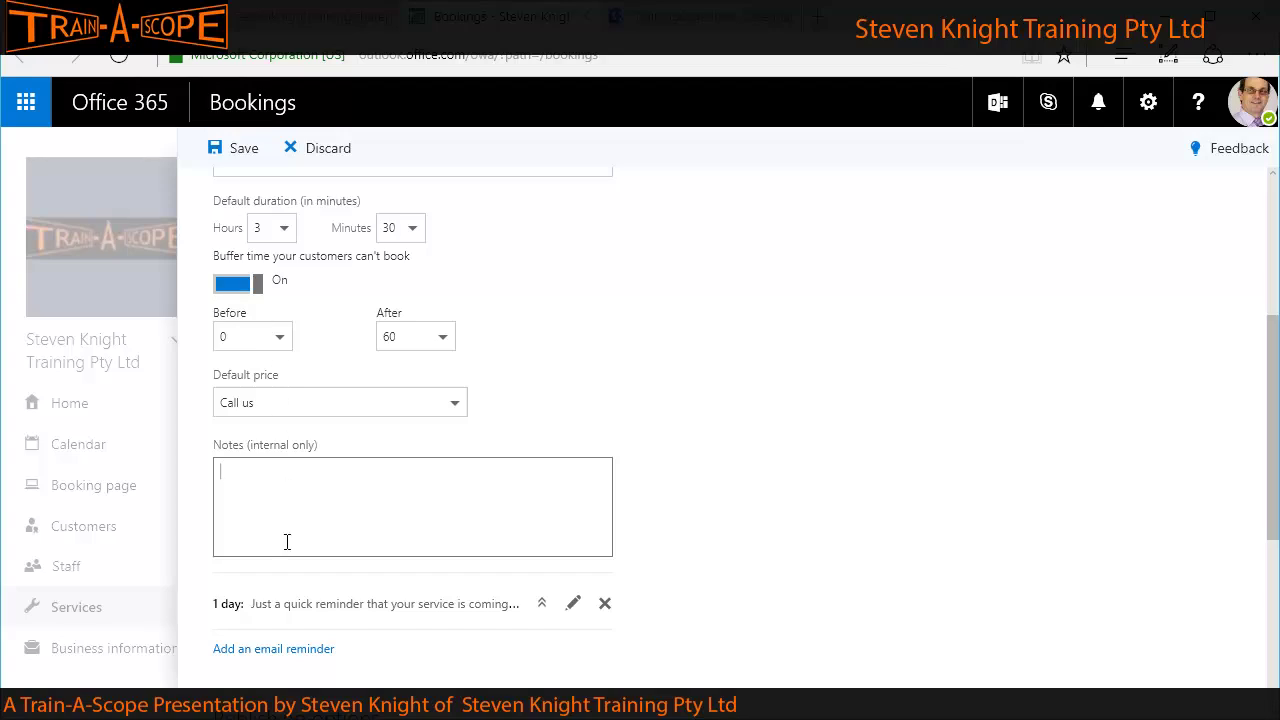
Step: Re-save the existing 1-day customer reminder unchanged and begin a second email reminder
scroll(288, 540, down, 2)
scroll(296, 531, down, 2)
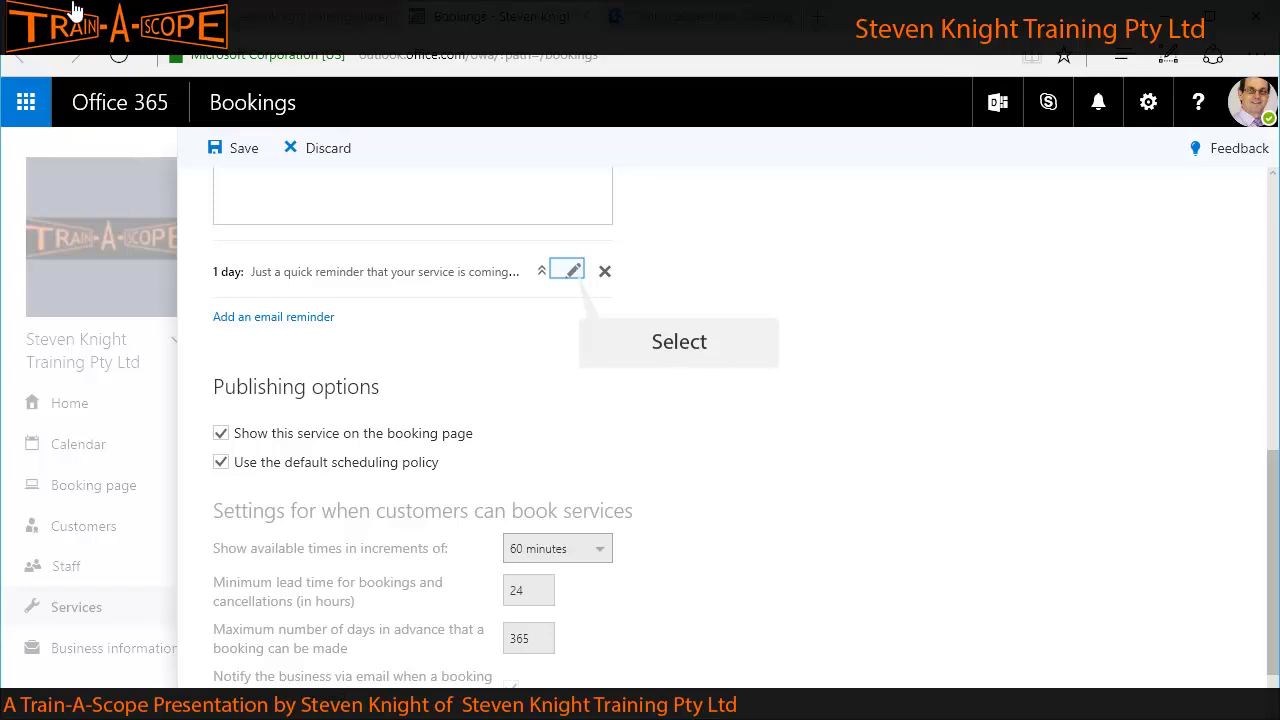
click(571, 272)
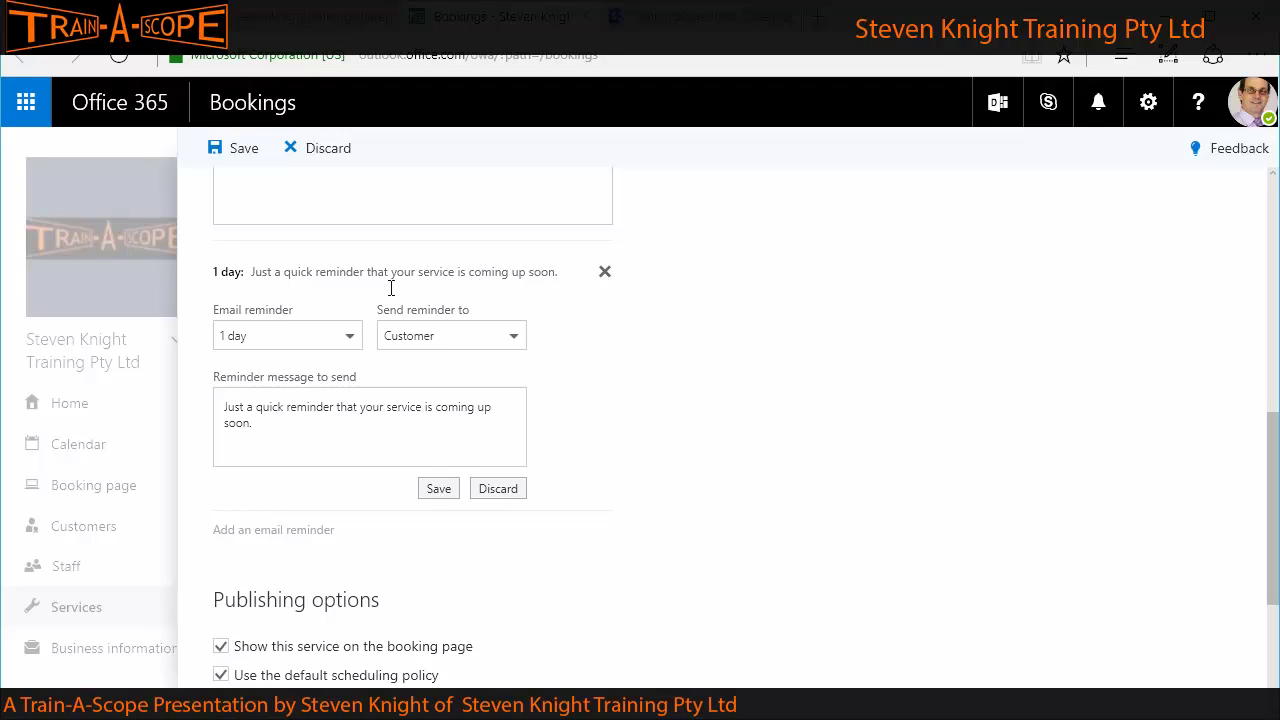
drag(265, 422, 203, 414)
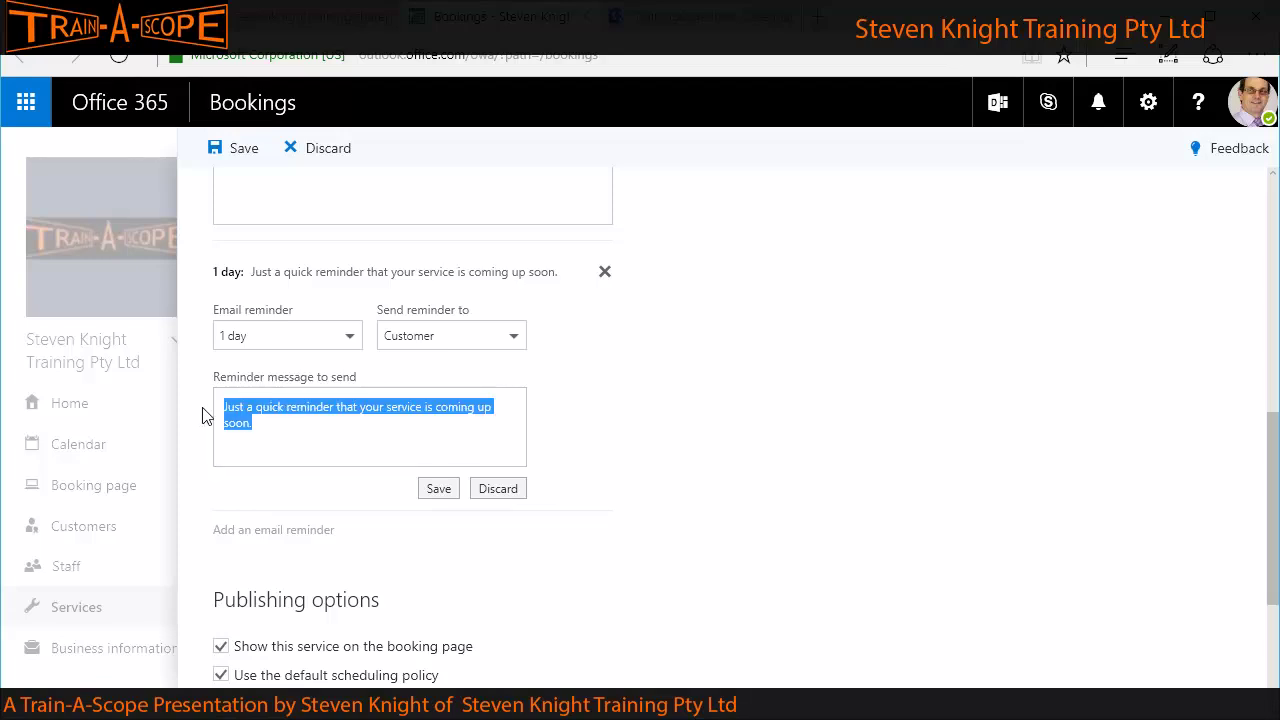
click(236, 337)
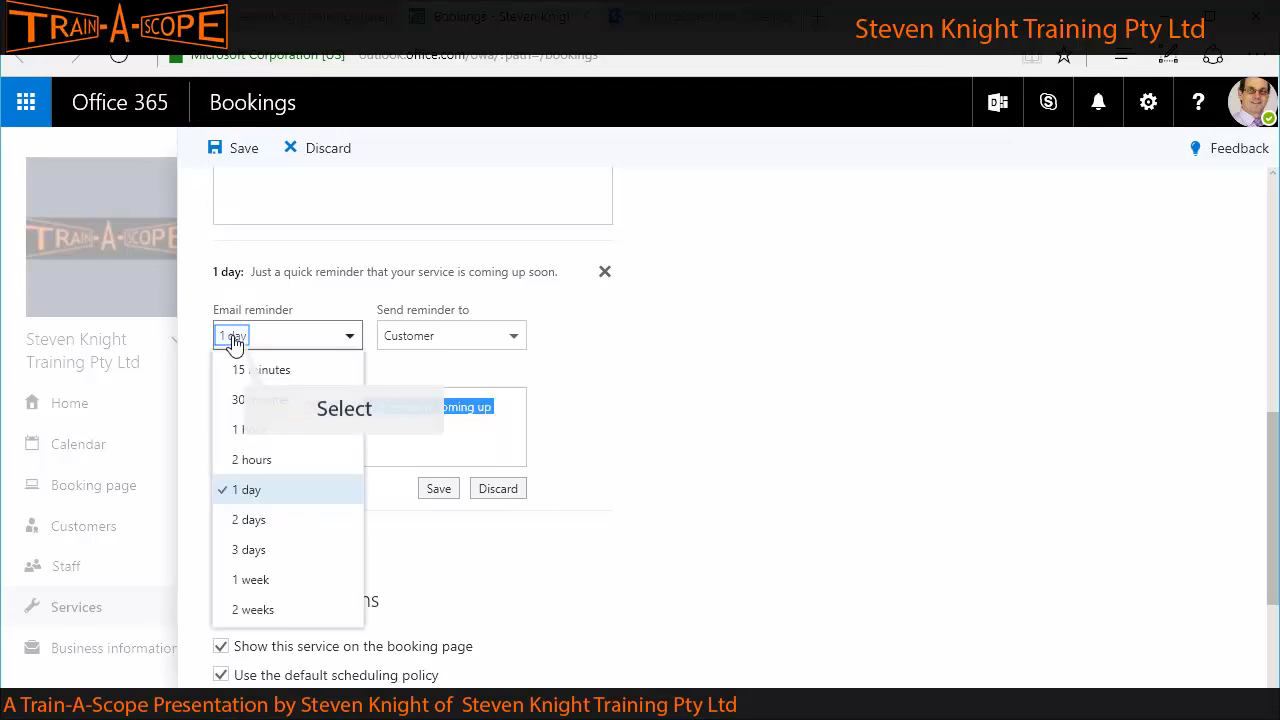
click(608, 346)
click(440, 489)
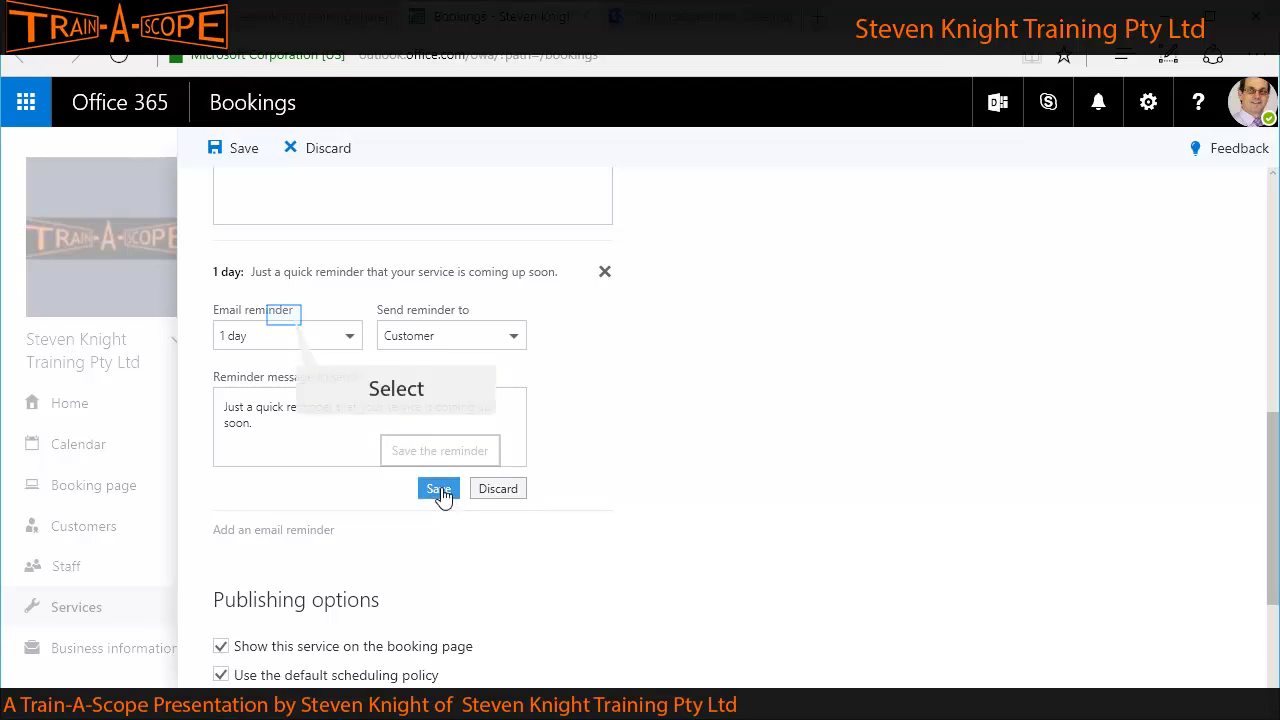
click(286, 318)
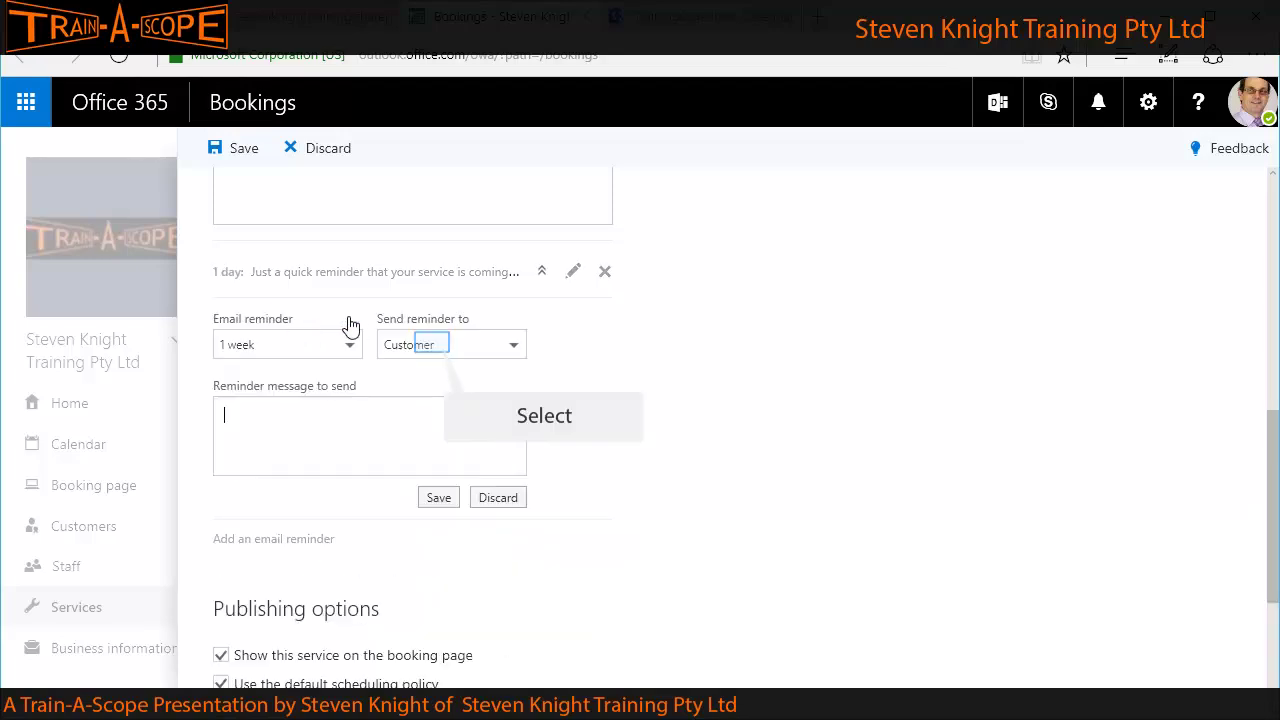
Step: Save a 1-week staff email reminder reading 'Remember to prepare for session tomorrow'
click(435, 350)
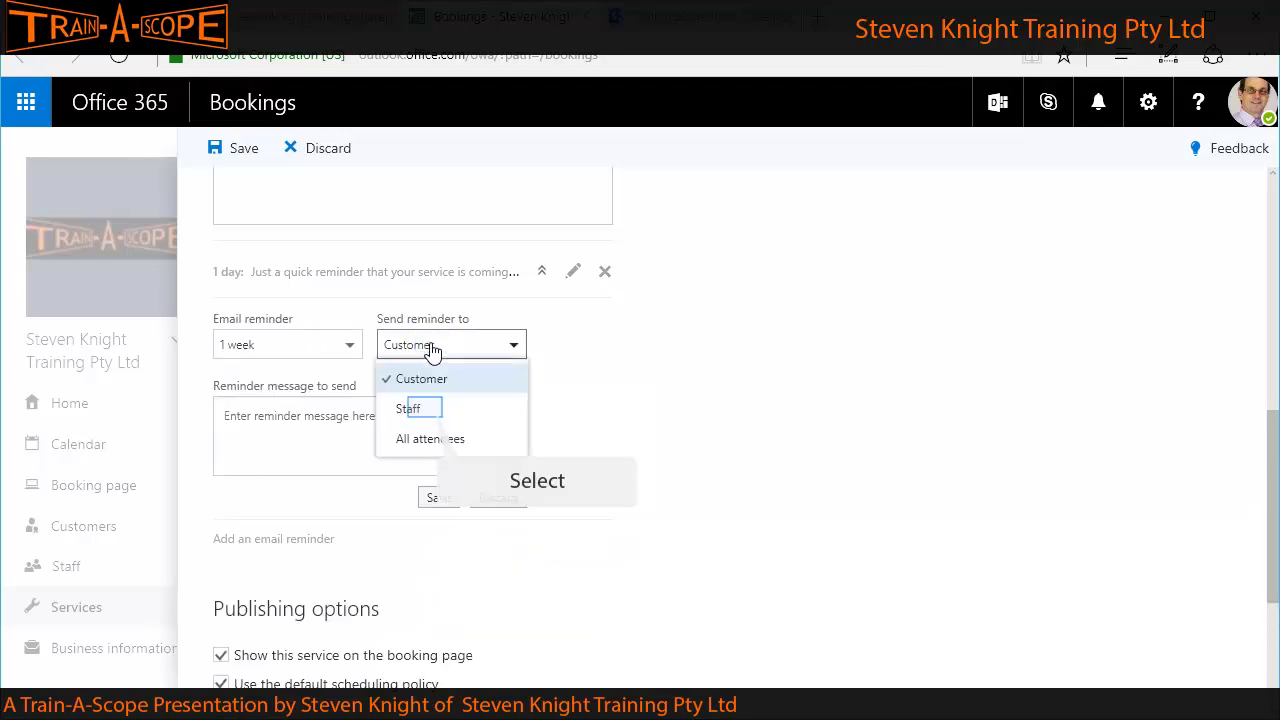
click(432, 408)
click(438, 415)
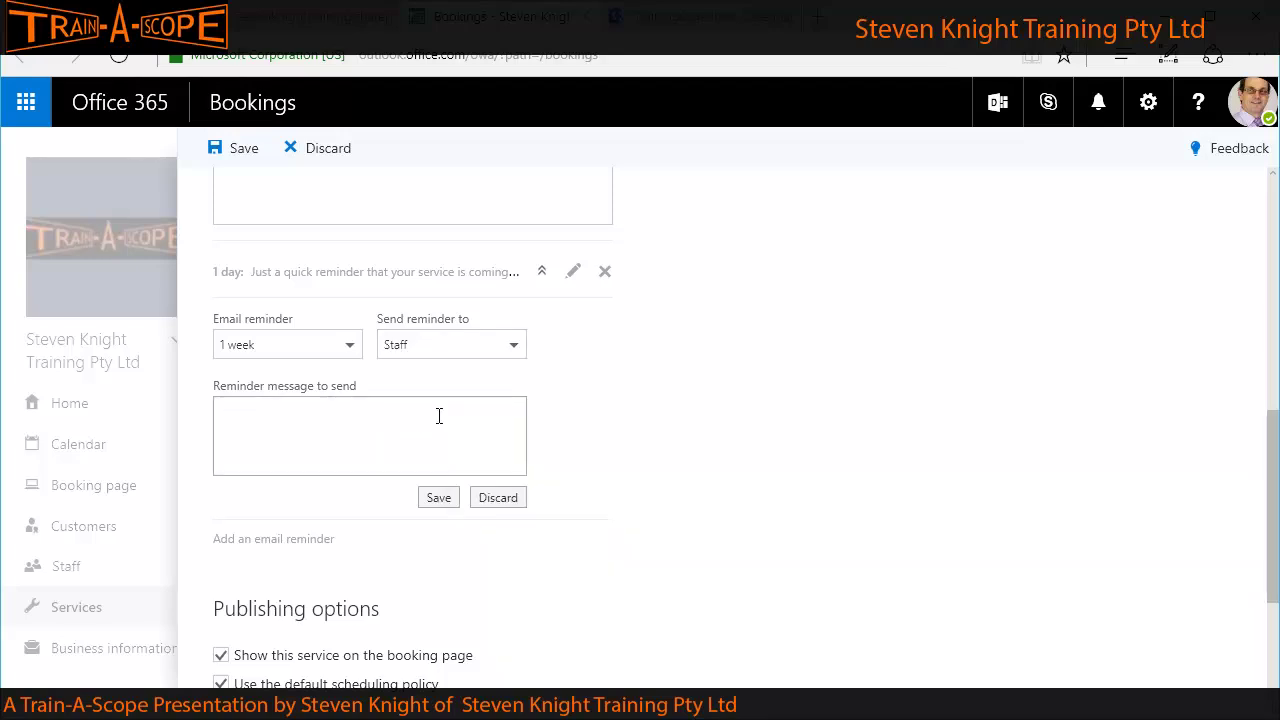
text(REme)
text(em)
text(embe)
text(r to prepare for)
text( session tom)
text(orrow)
click(440, 502)
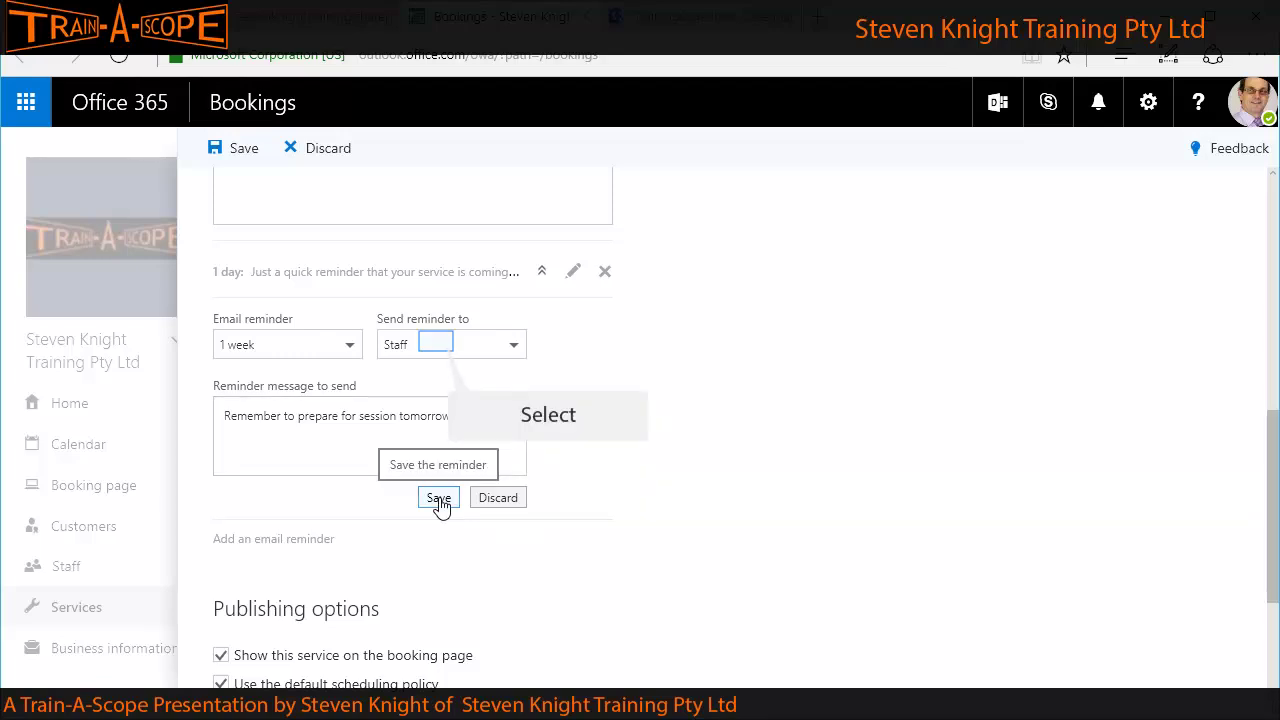
click(438, 345)
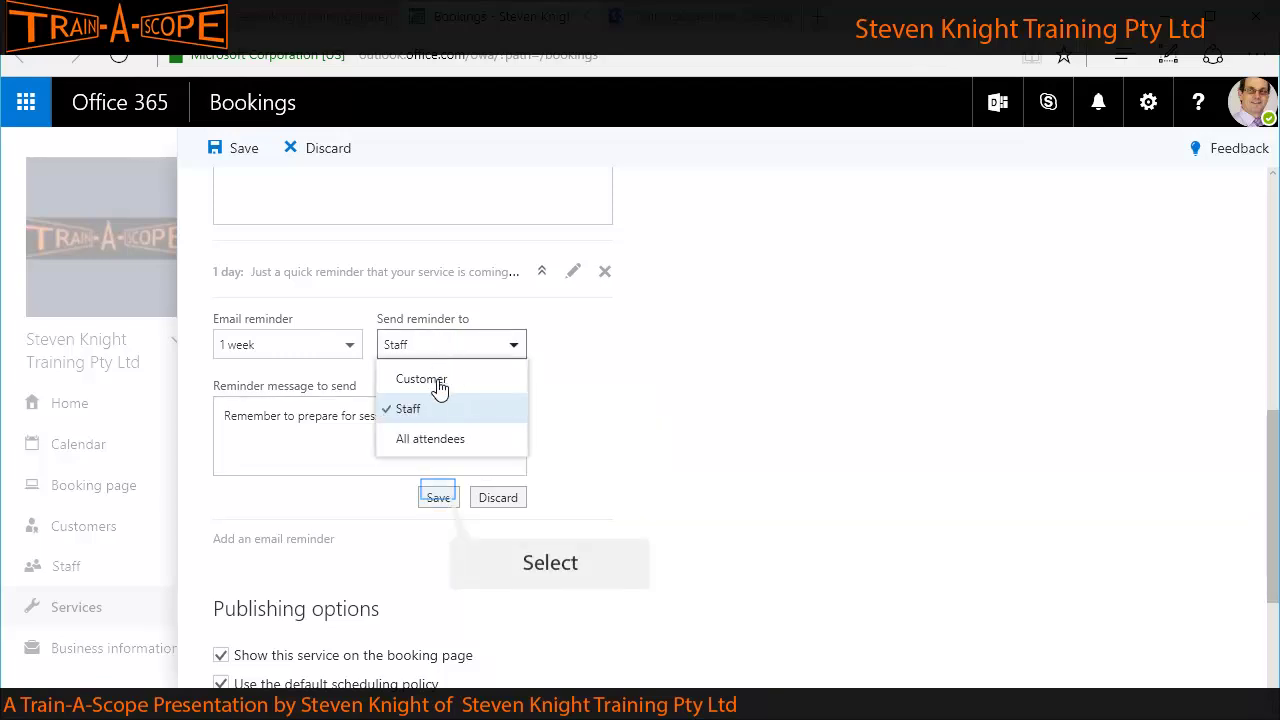
click(439, 497)
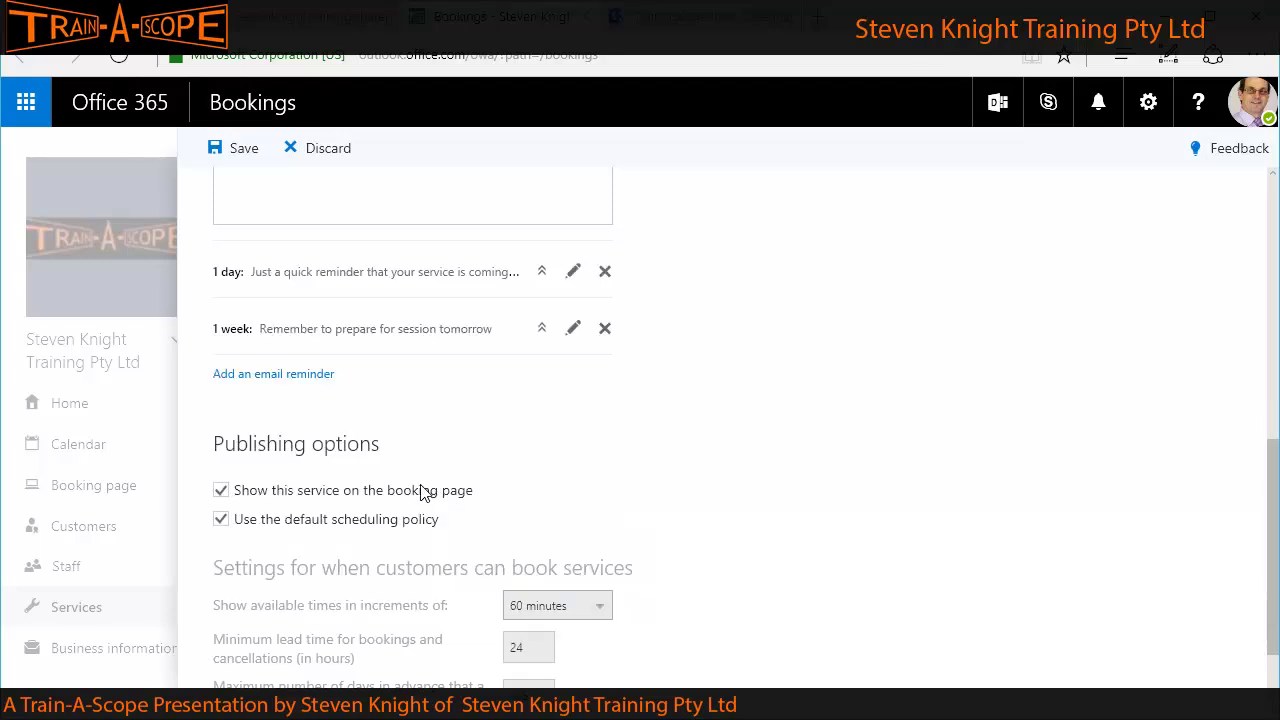
scroll(415, 475, up, 1)
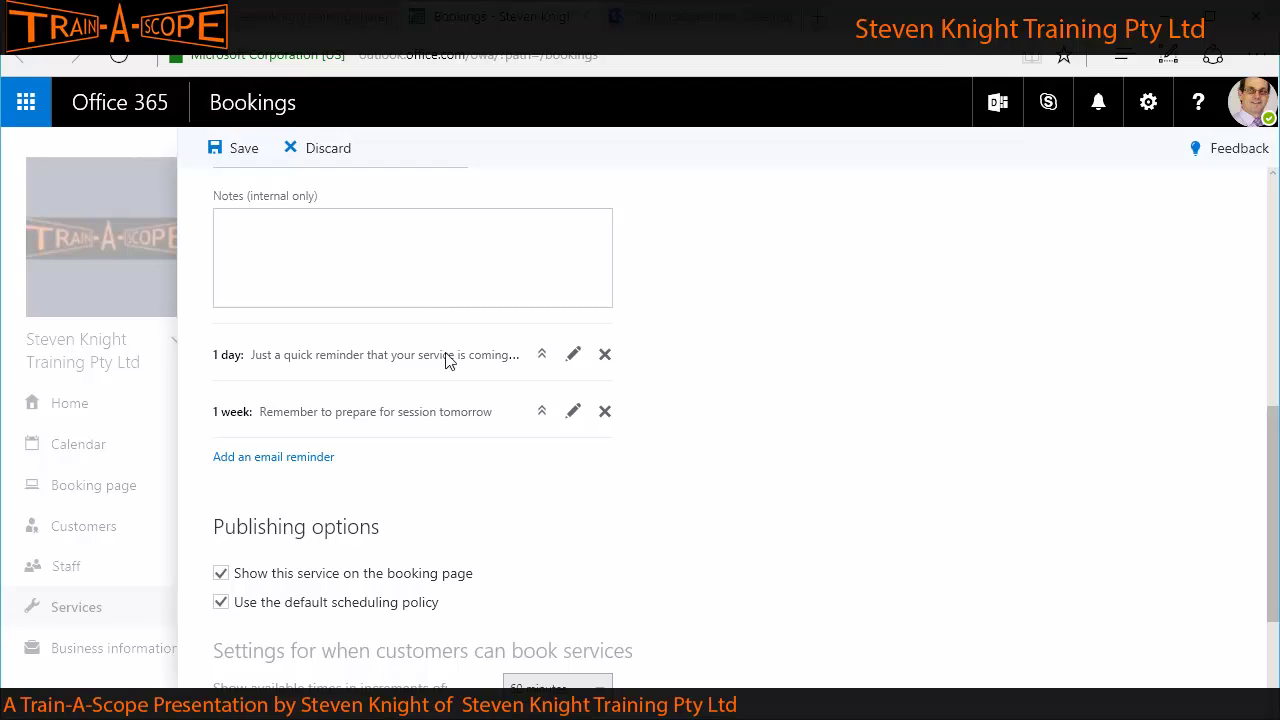
scroll(460, 504, down, 2)
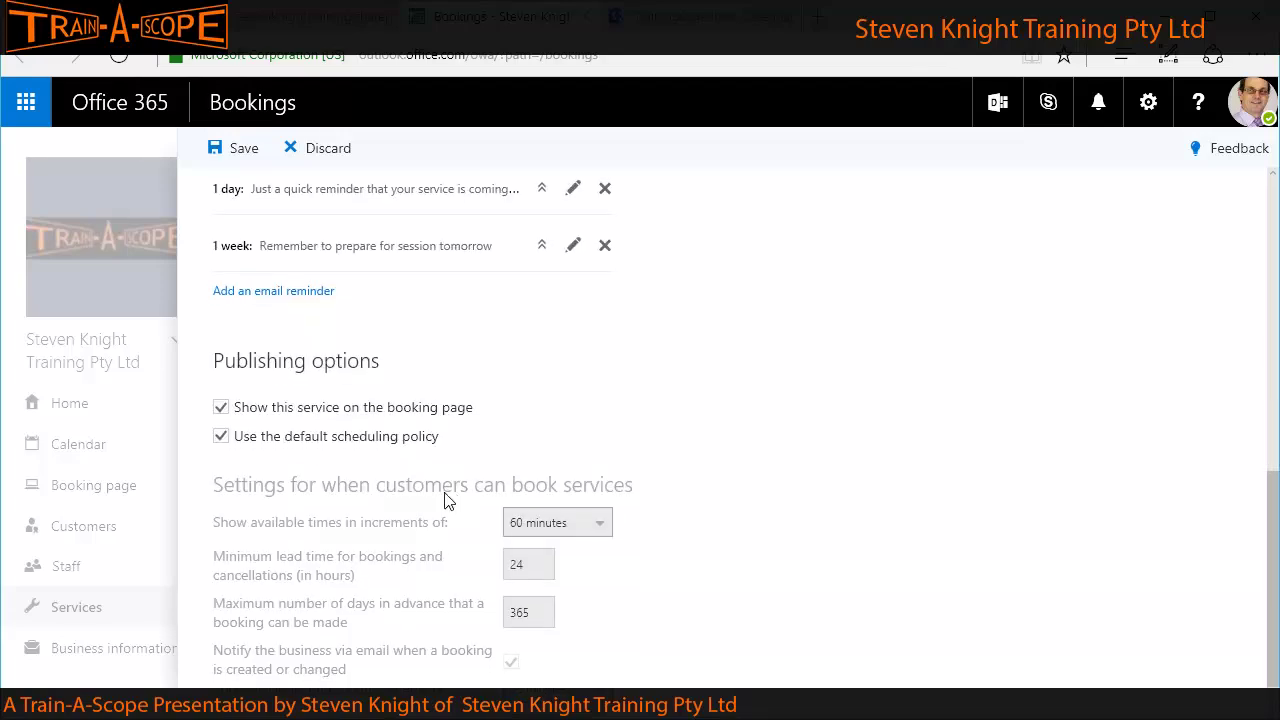
scroll(443, 500, down, 1)
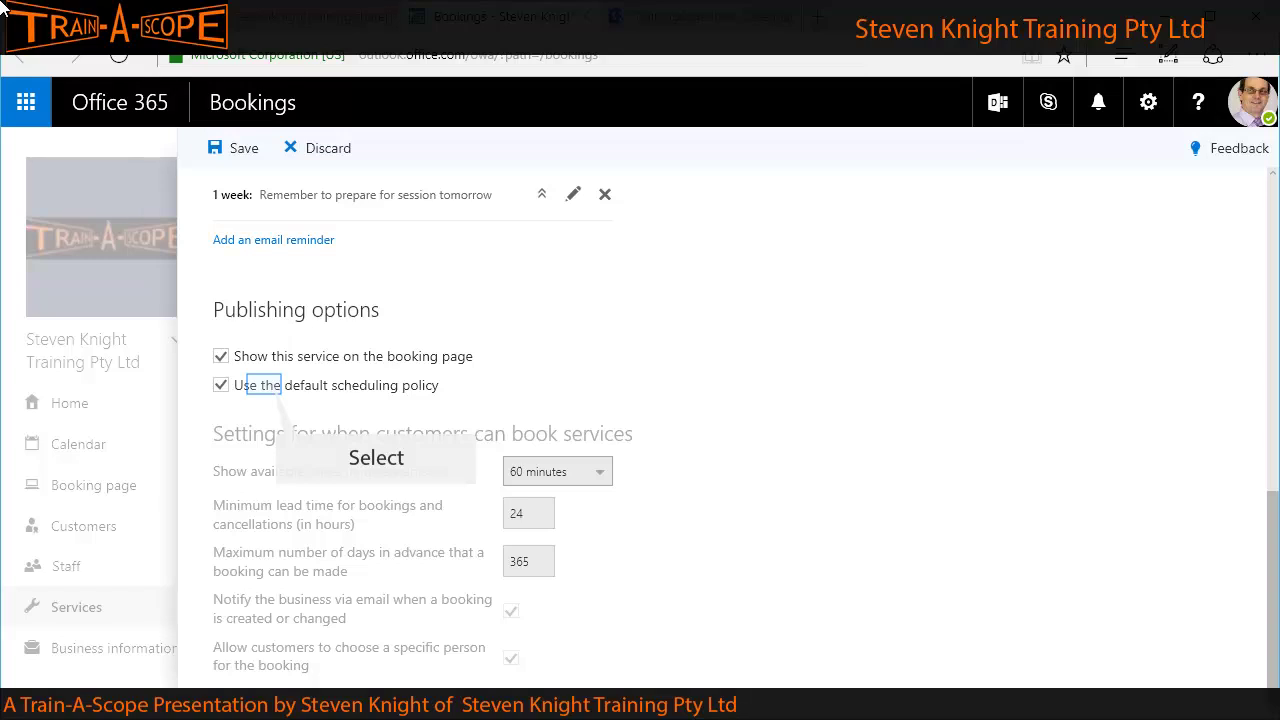
click(266, 388)
click(266, 388)
click(266, 388)
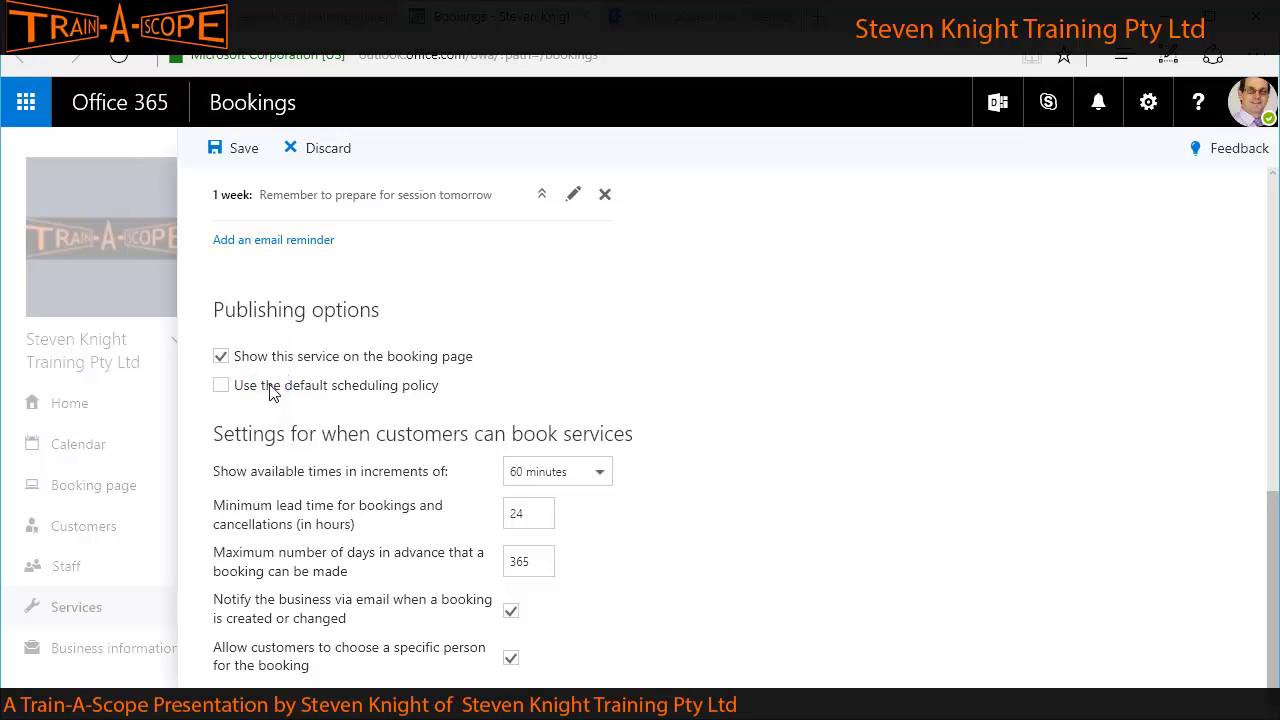
click(350, 390)
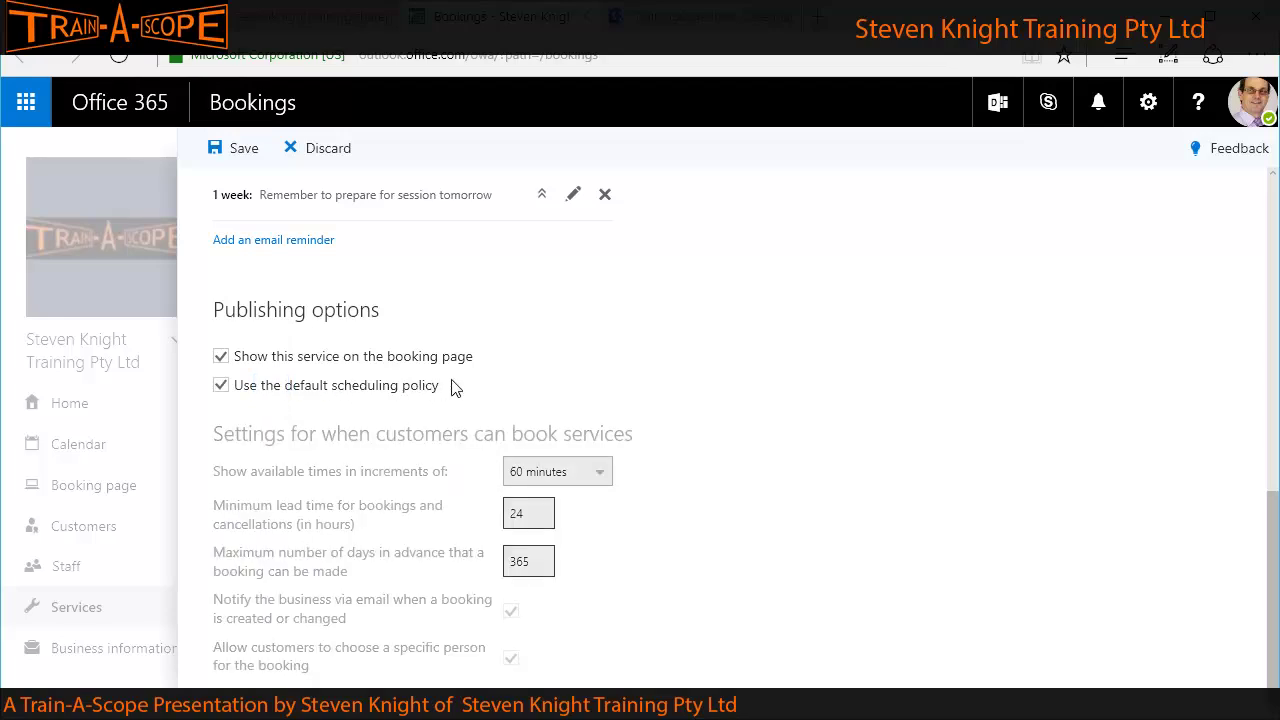
scroll(452, 385, up, 10)
scroll(452, 385, up, 3)
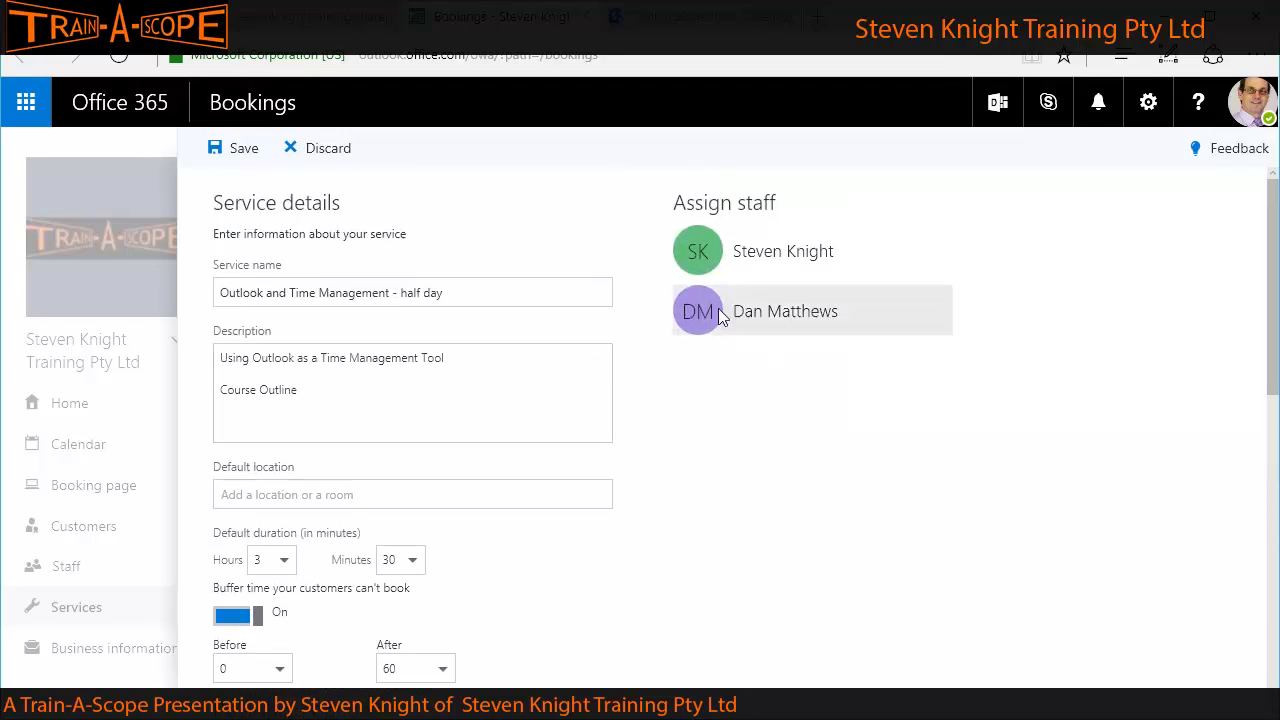
Step: Tick both staff members under Assign staff and save the service
click(753, 251)
click(751, 311)
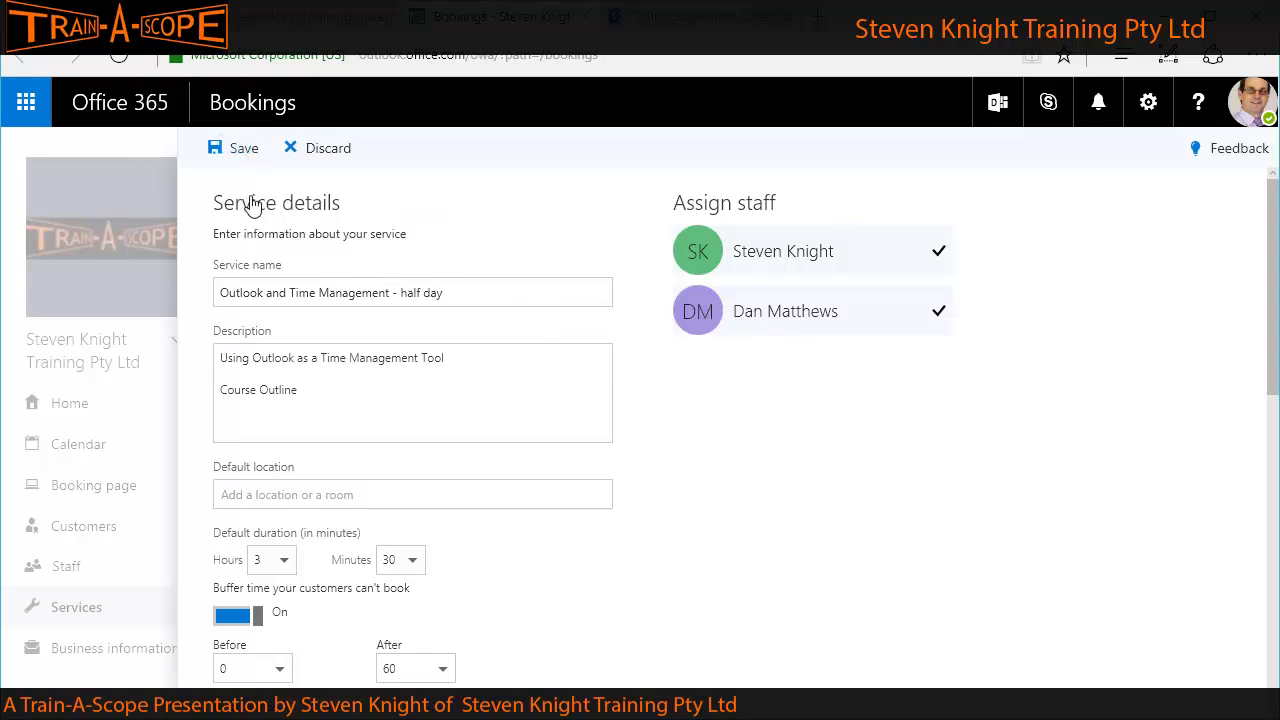
click(241, 148)
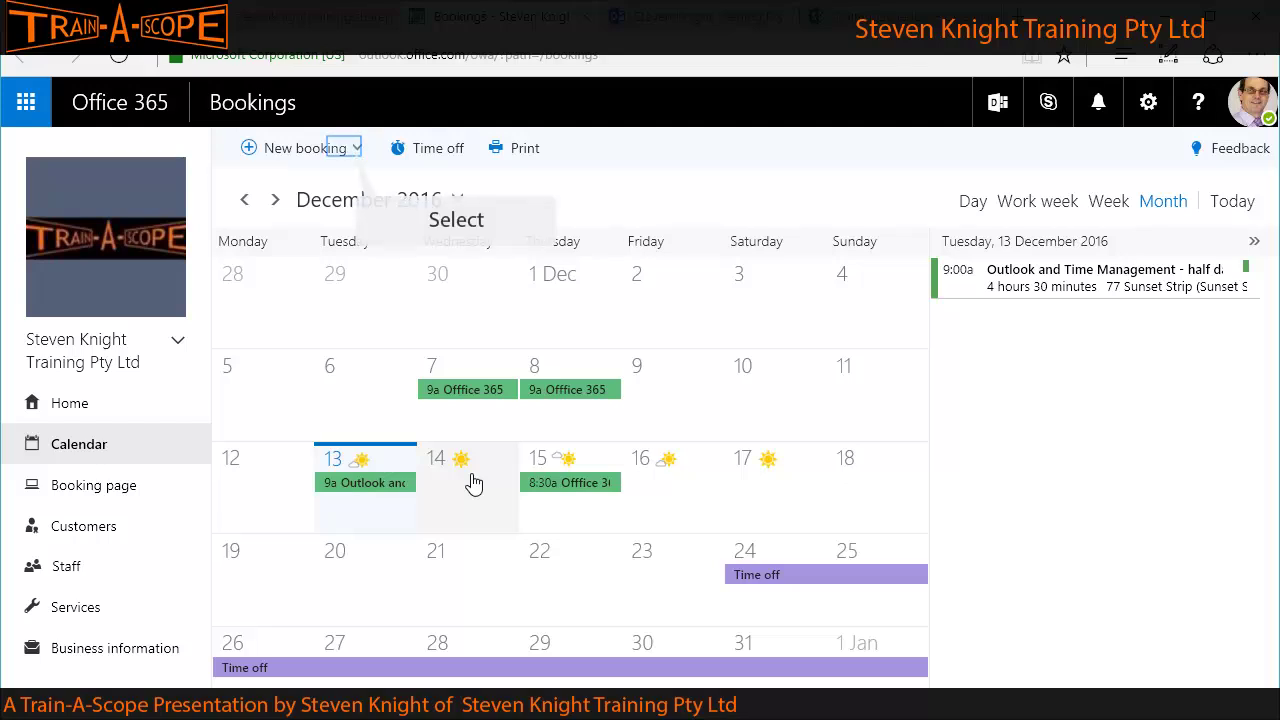
Step: From the New booking list, start an Outlook and Time Management - half day booking
click(346, 152)
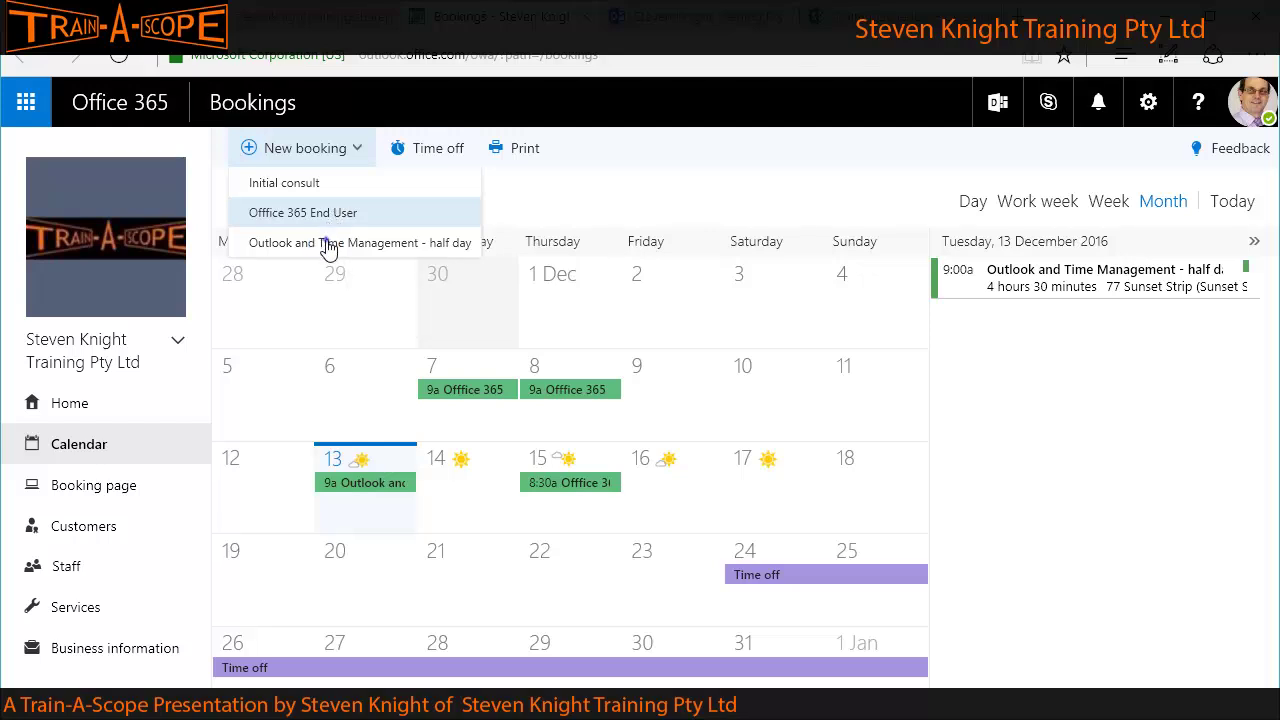
click(328, 243)
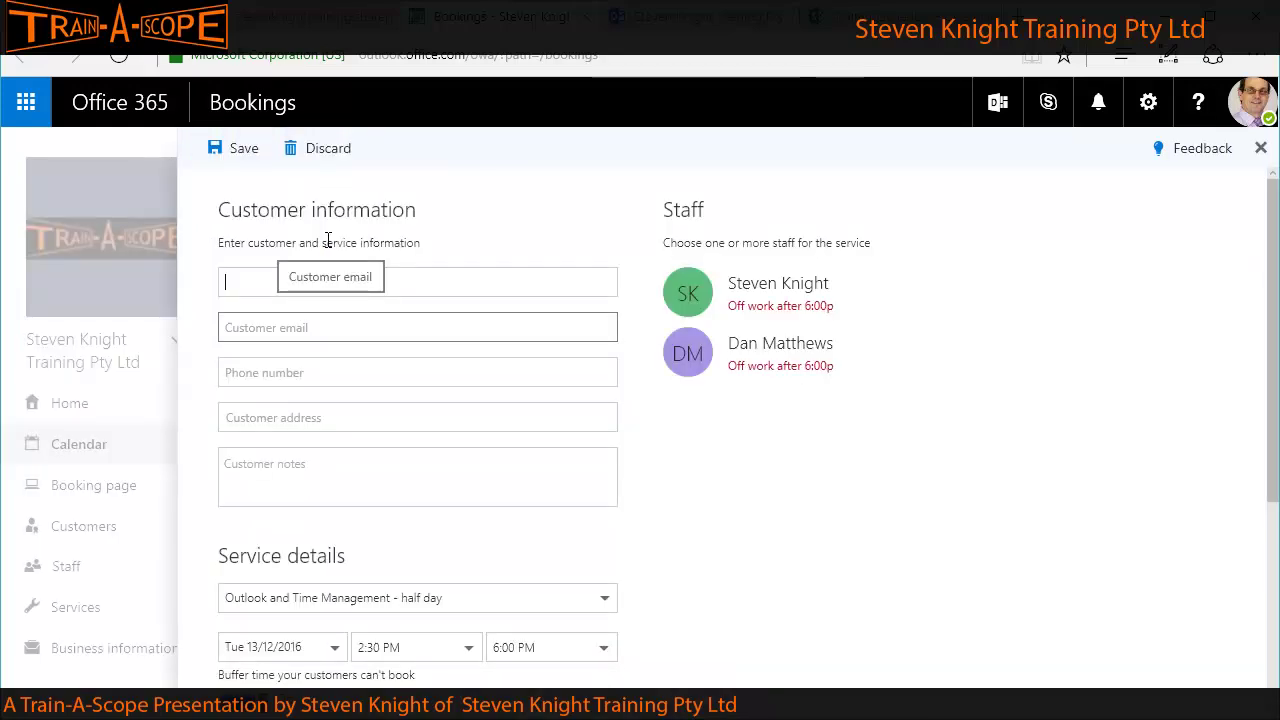
Step: Search the customer by name and fill in their saved contact details
text(mary)
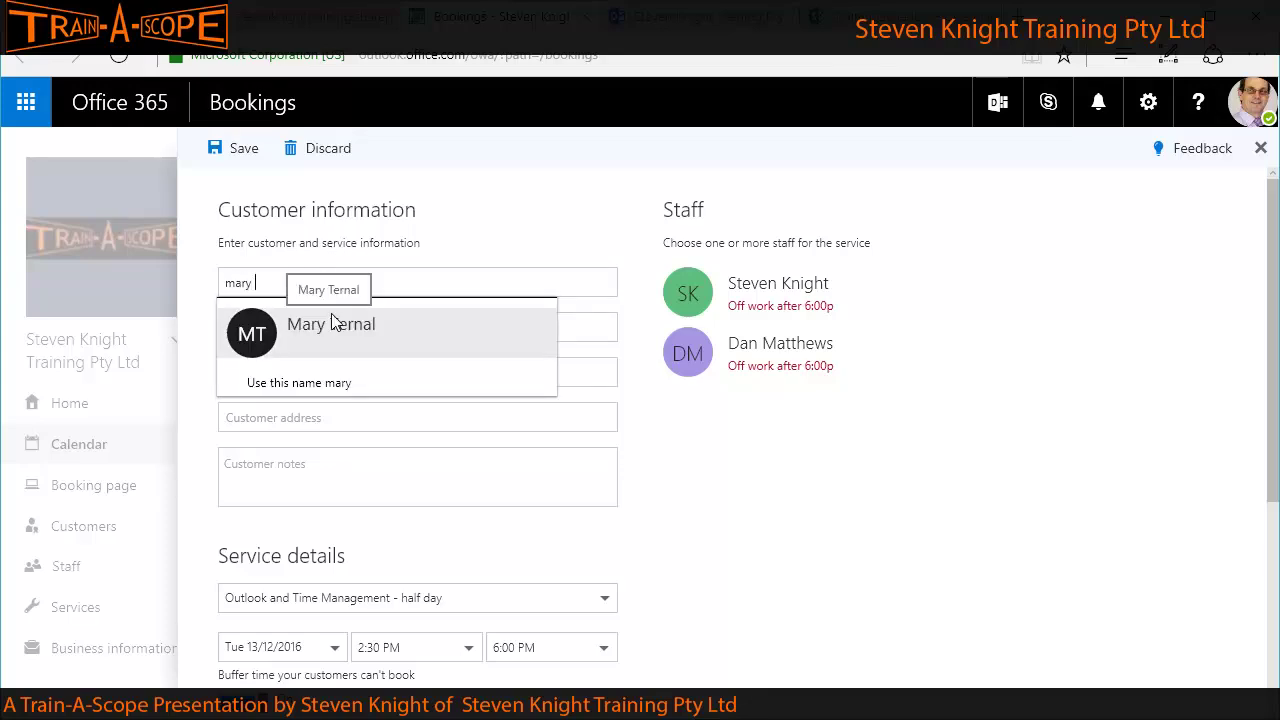
click(333, 322)
click(330, 328)
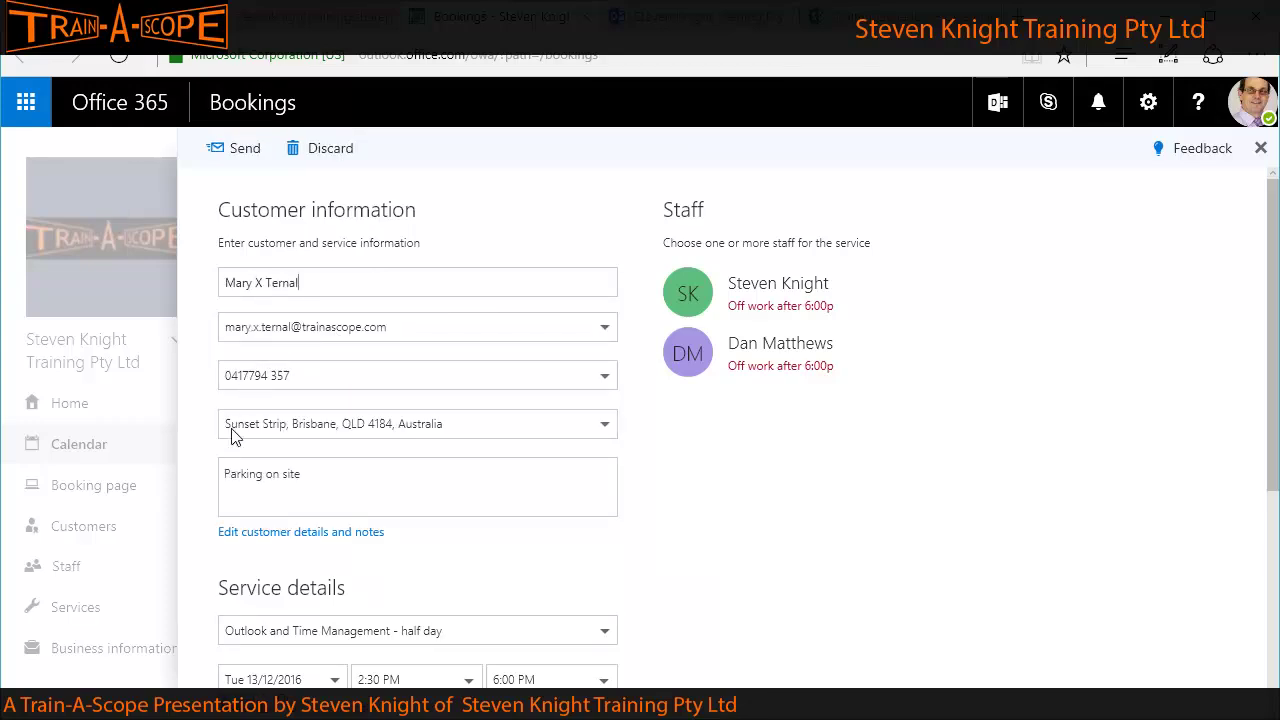
scroll(228, 515, down, 3)
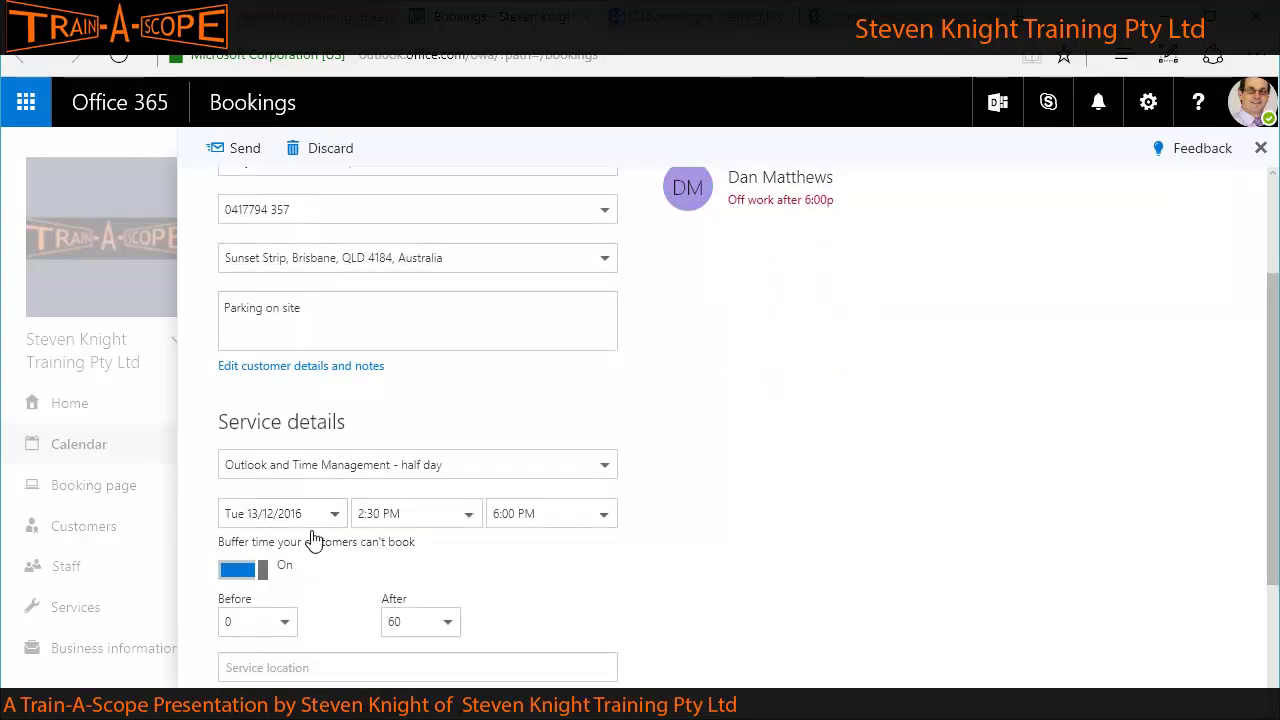
Step: Move the booking's start time to 9:00 AM
click(470, 432)
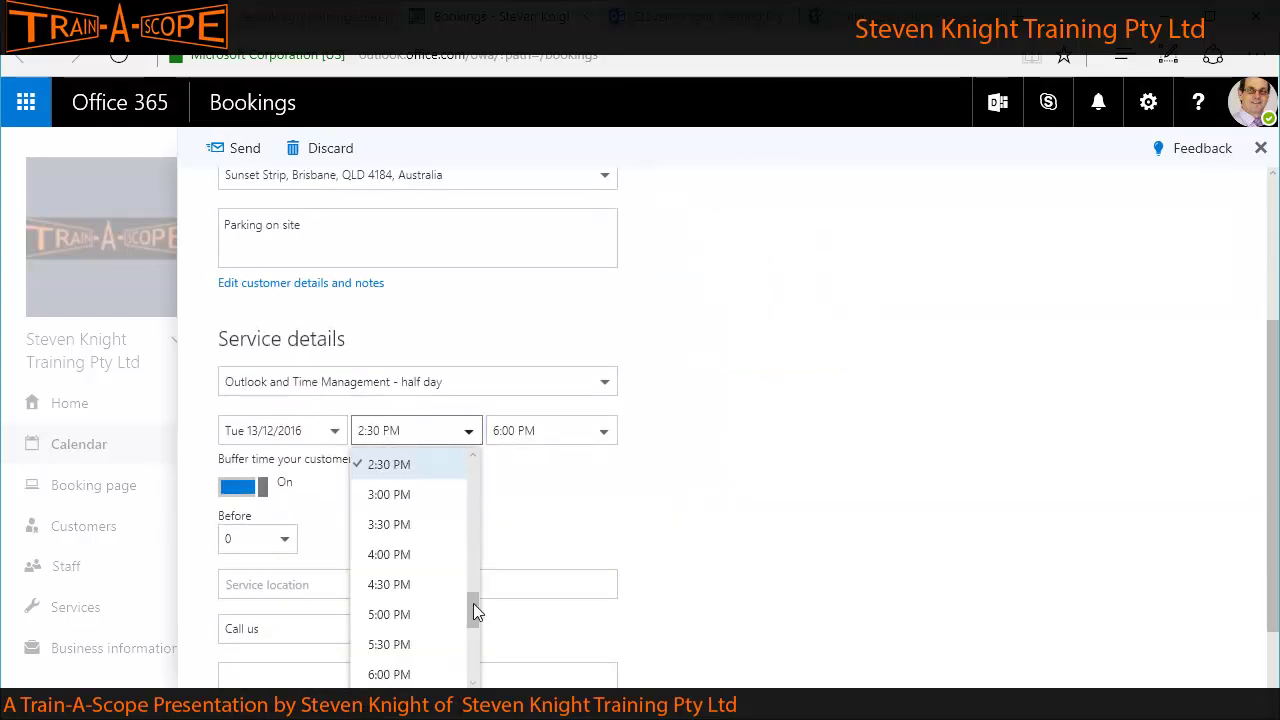
drag(475, 612, 477, 534)
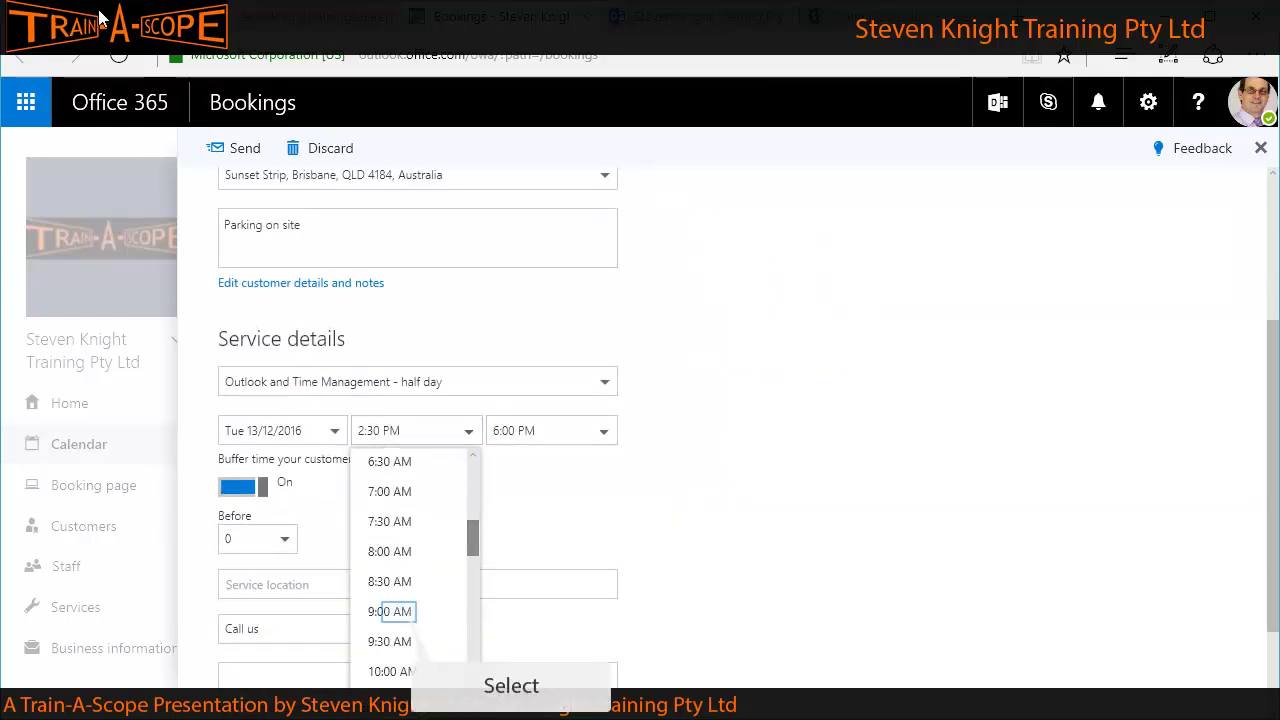
click(400, 611)
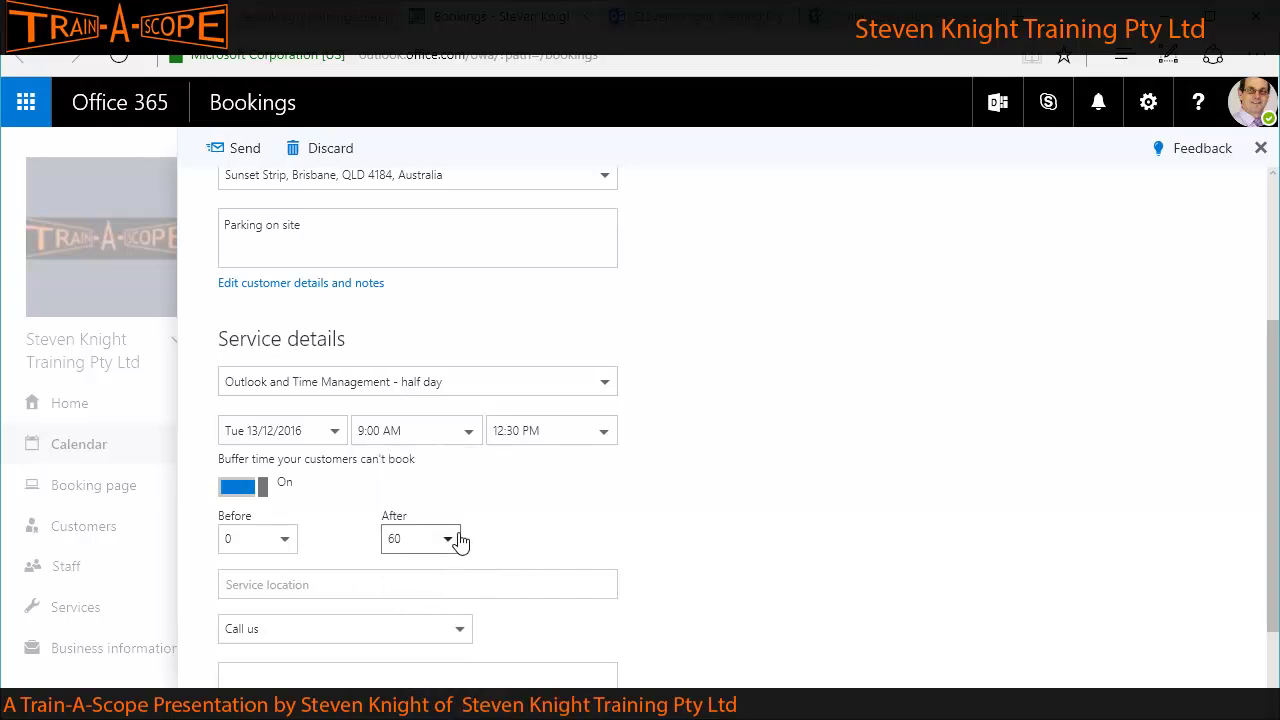
scroll(458, 540, down, 1)
Step: Use the customer's address as service location and turn off the customer confirmation email
click(305, 452)
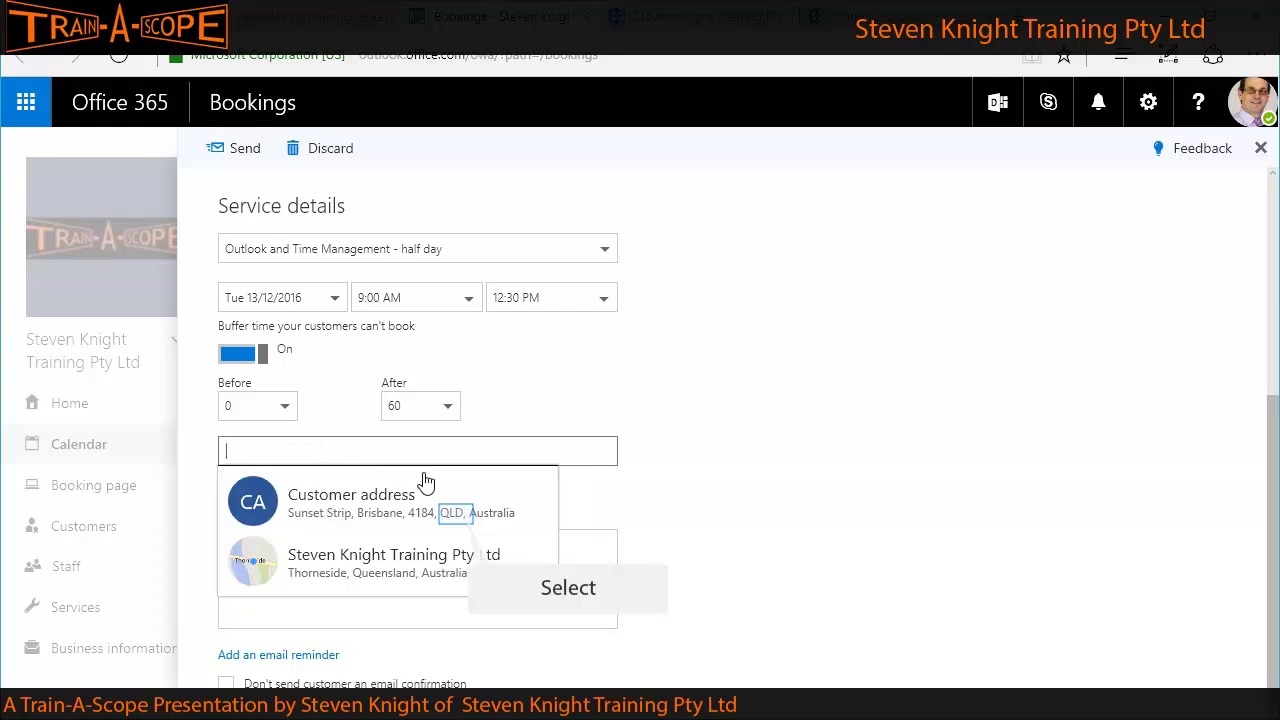
click(458, 518)
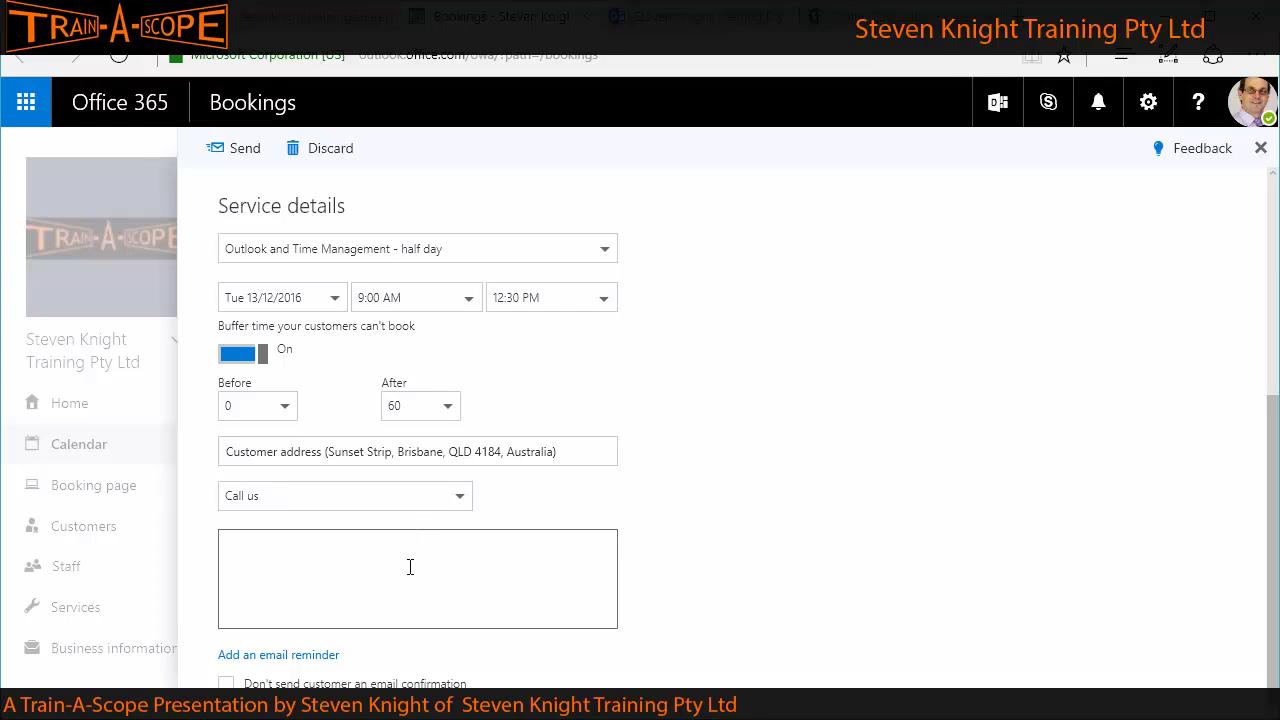
scroll(409, 567, up, 3)
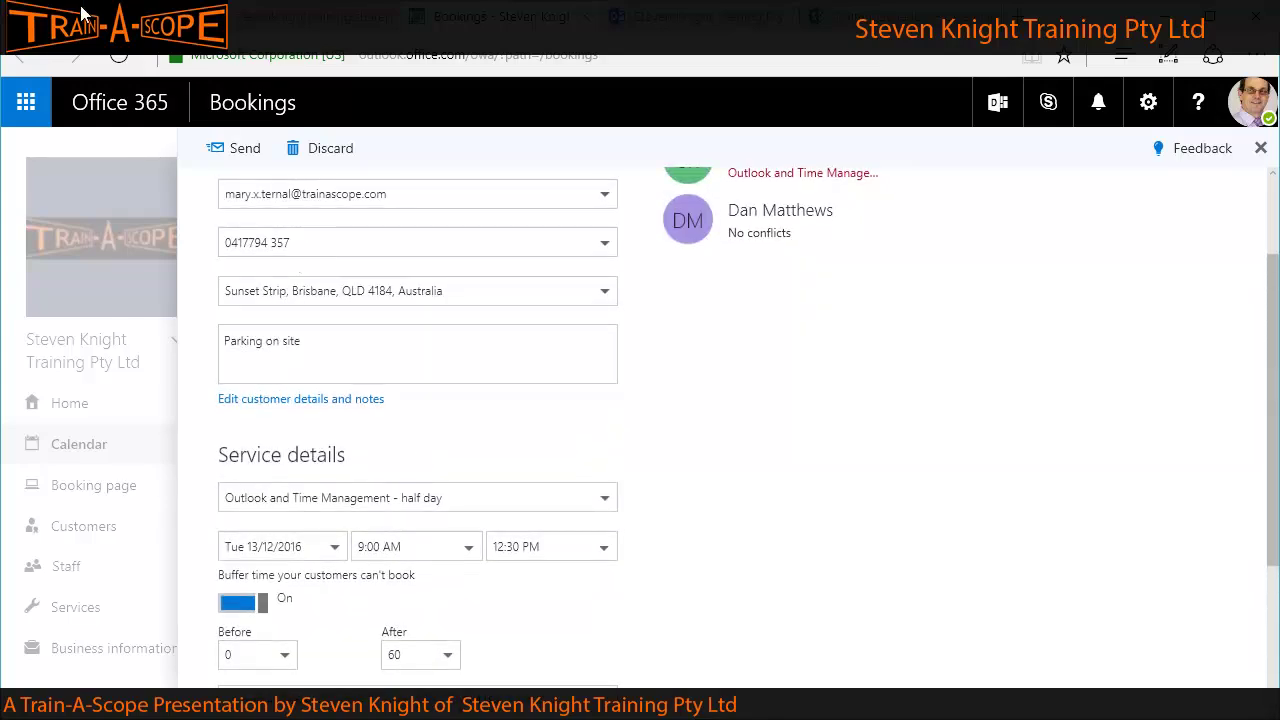
scroll(362, 453, down, 5)
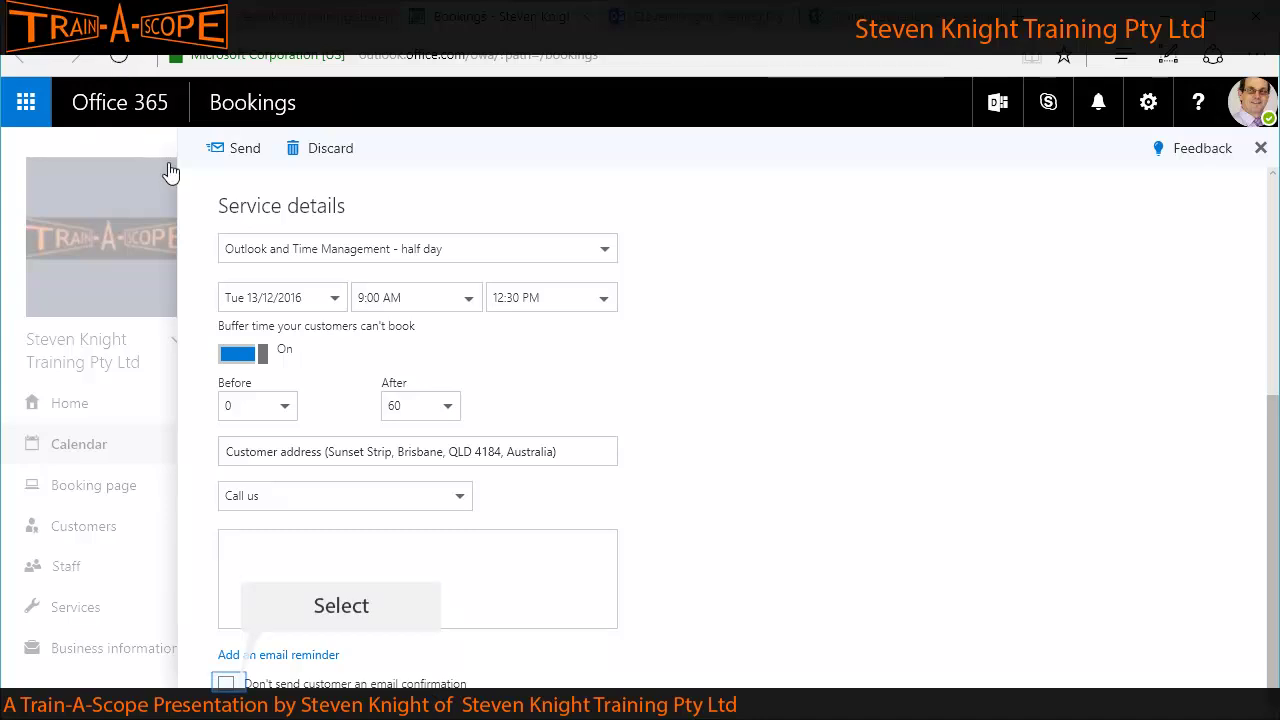
click(226, 683)
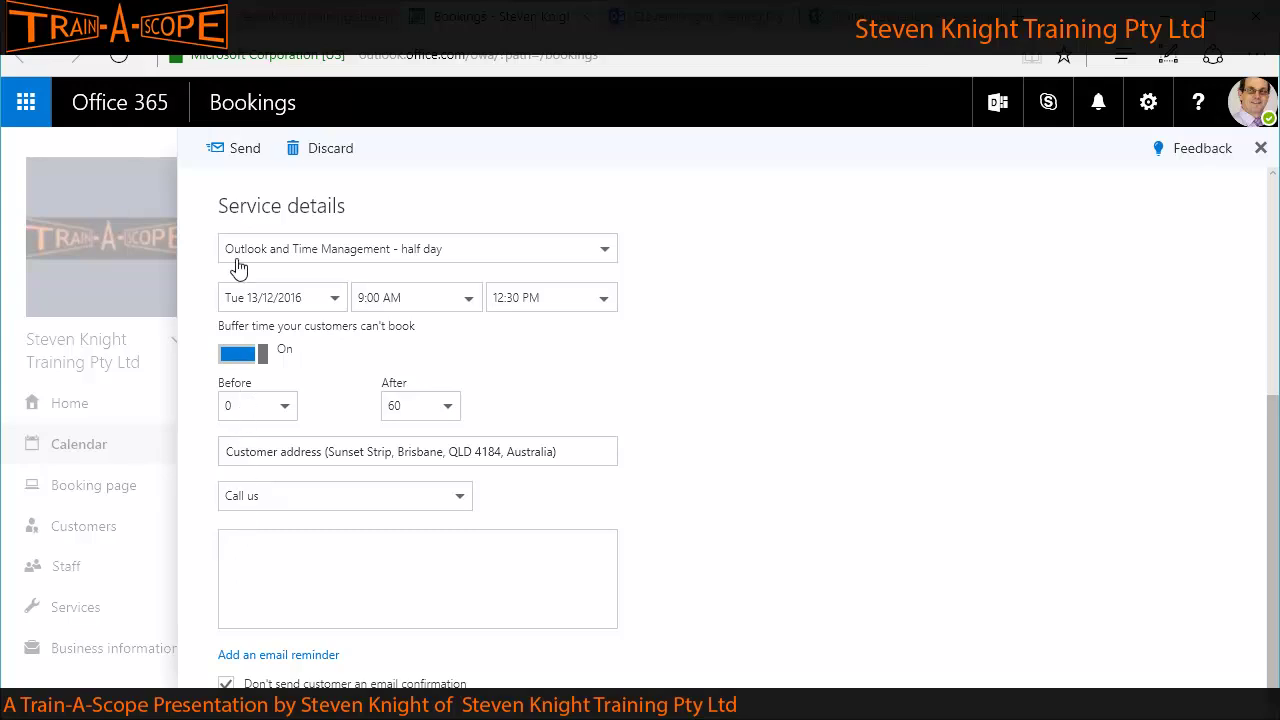
Step: Submit the booking, then return from the no-staff warning to add staff
click(239, 152)
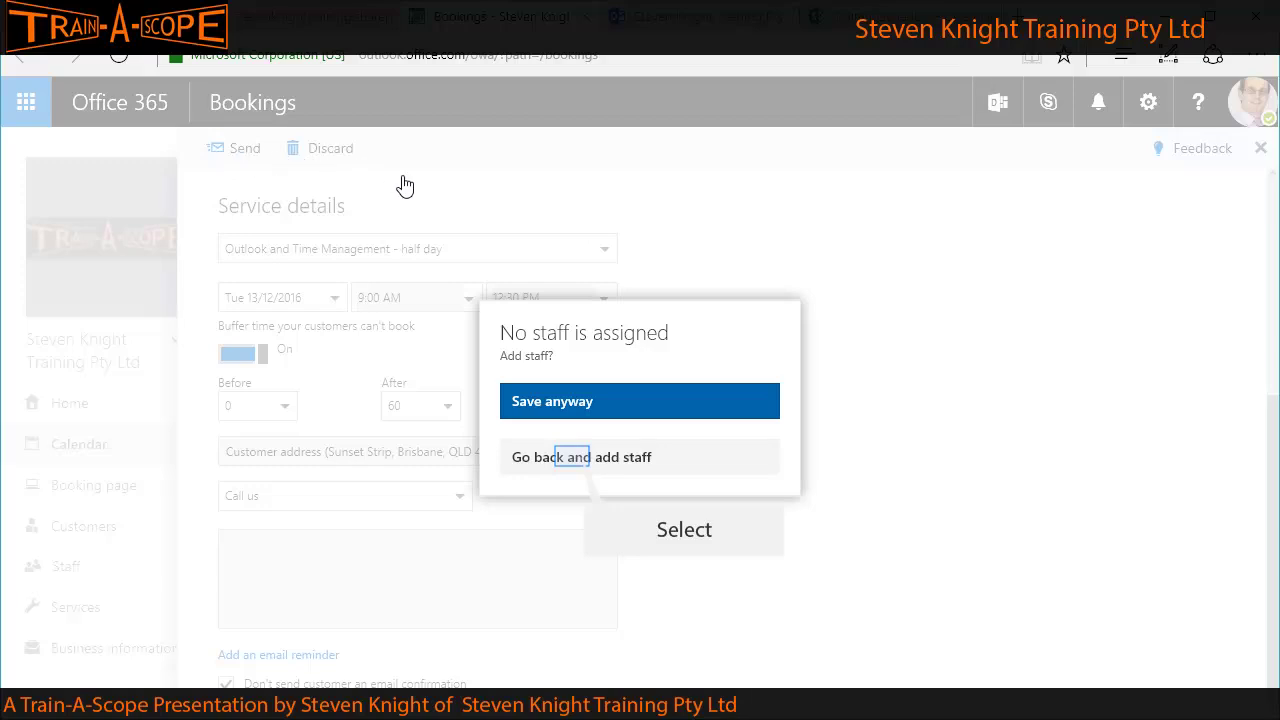
click(573, 460)
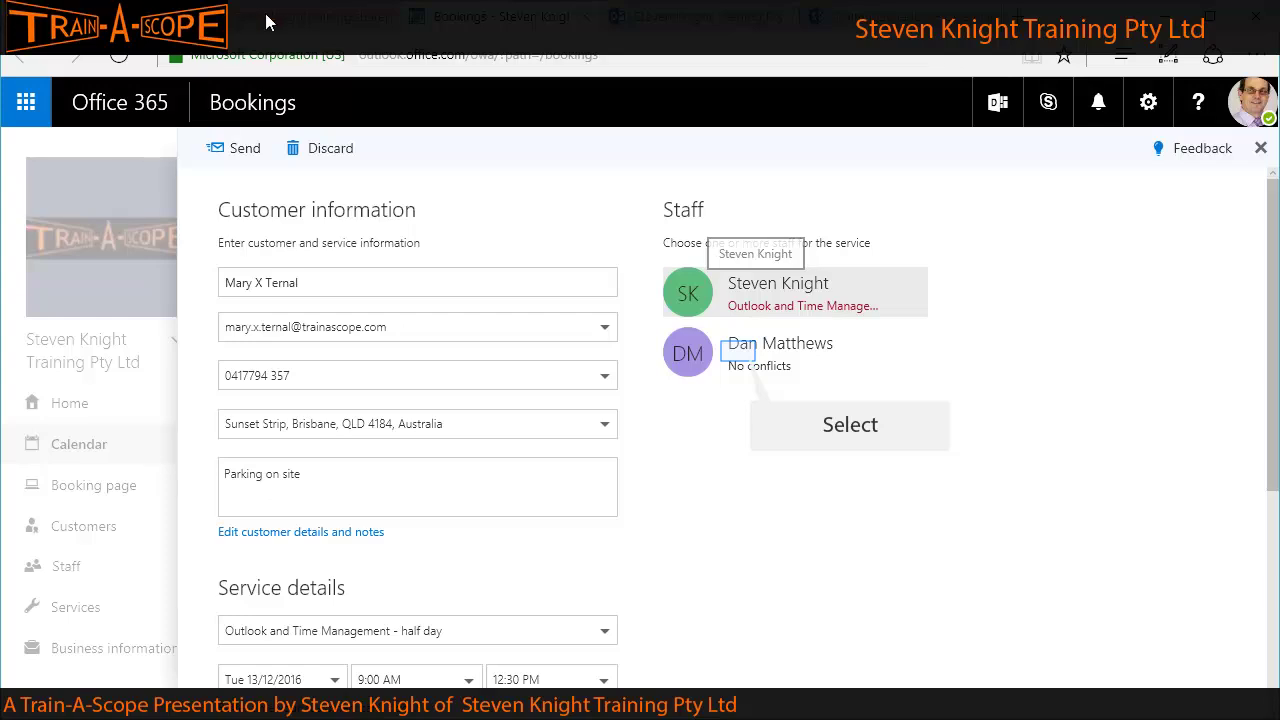
Step: Assign the conflict-free staff member to the 9:00 AM booking and send it
click(737, 351)
click(738, 360)
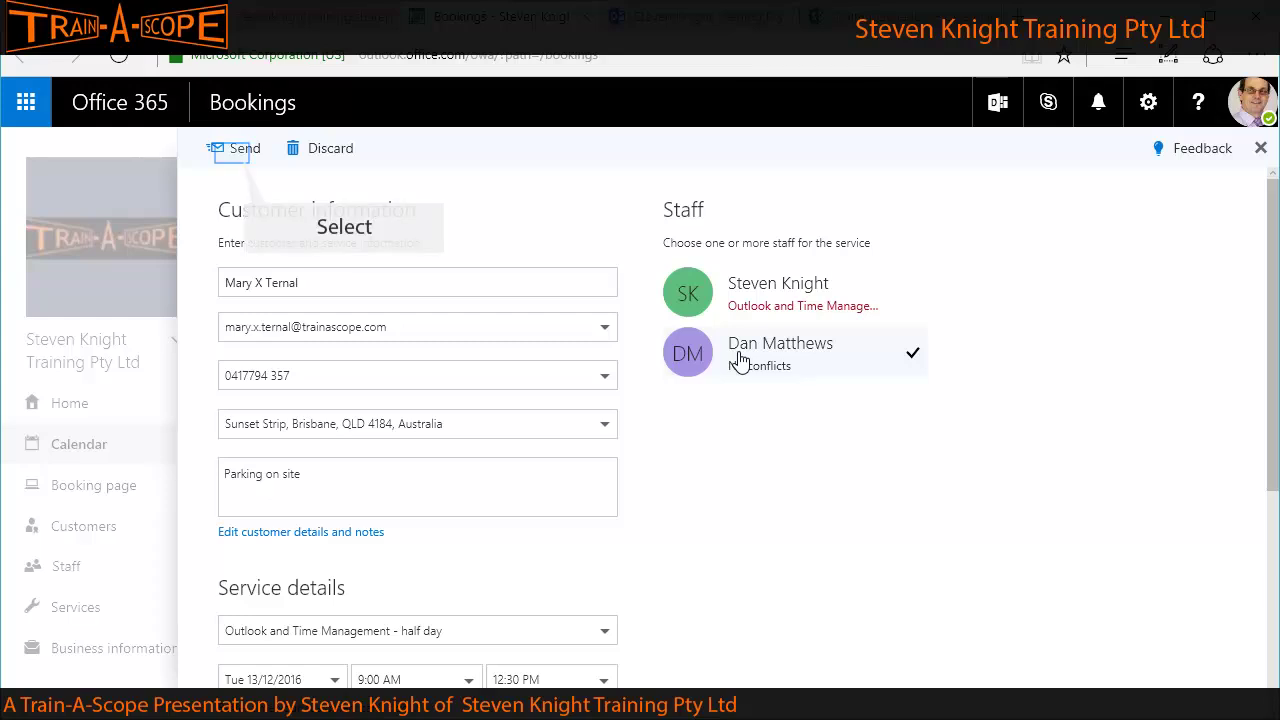
click(234, 156)
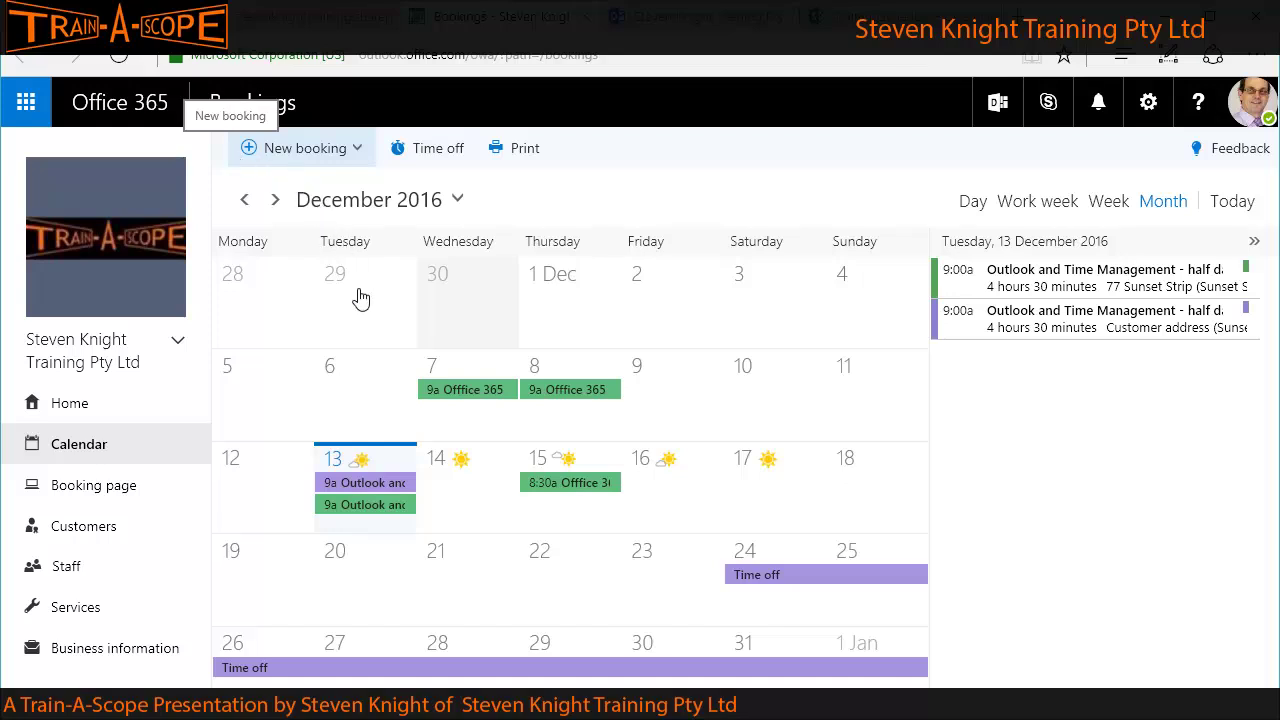
click(457, 500)
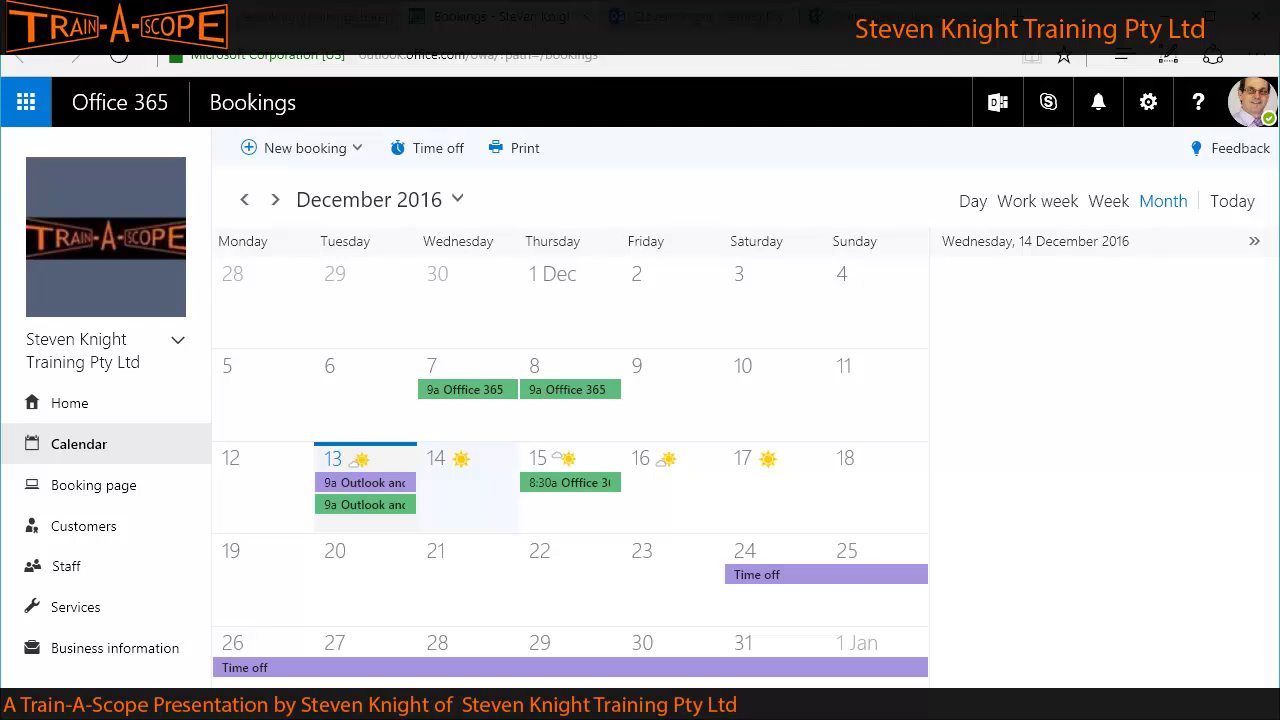
Step: Go to the Booking page settings and show the time increment choices
click(93, 485)
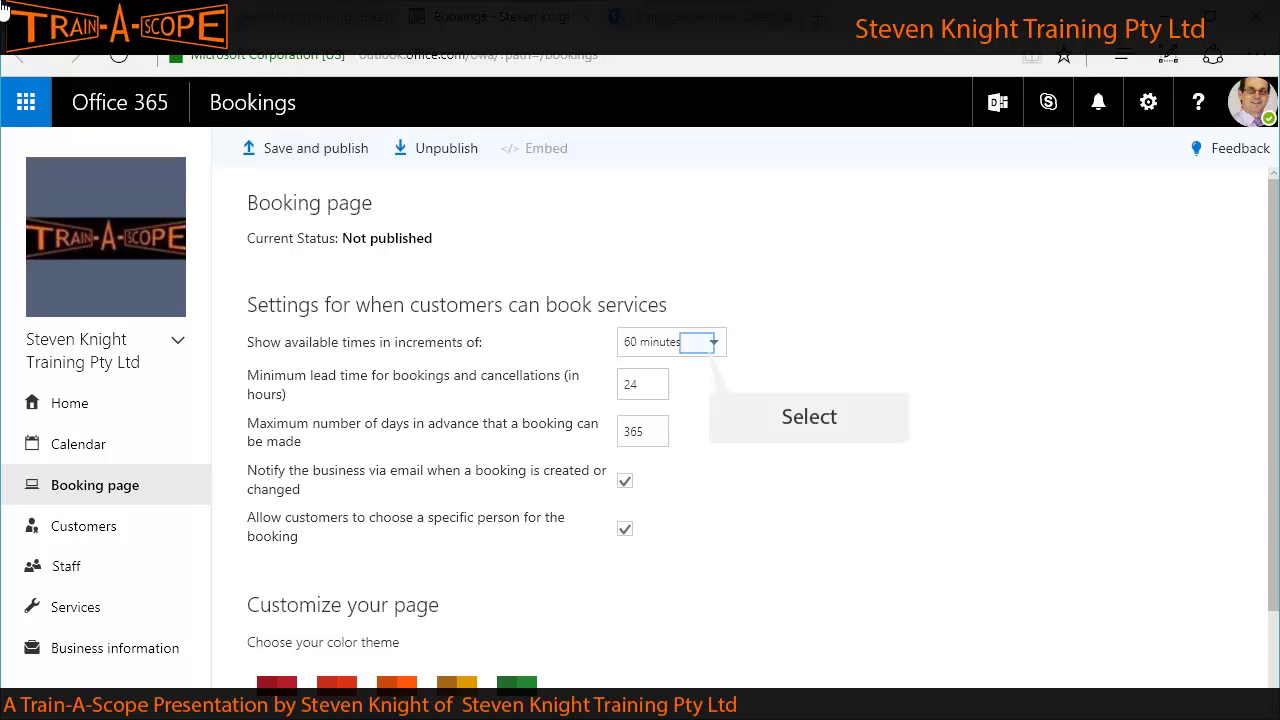
click(700, 350)
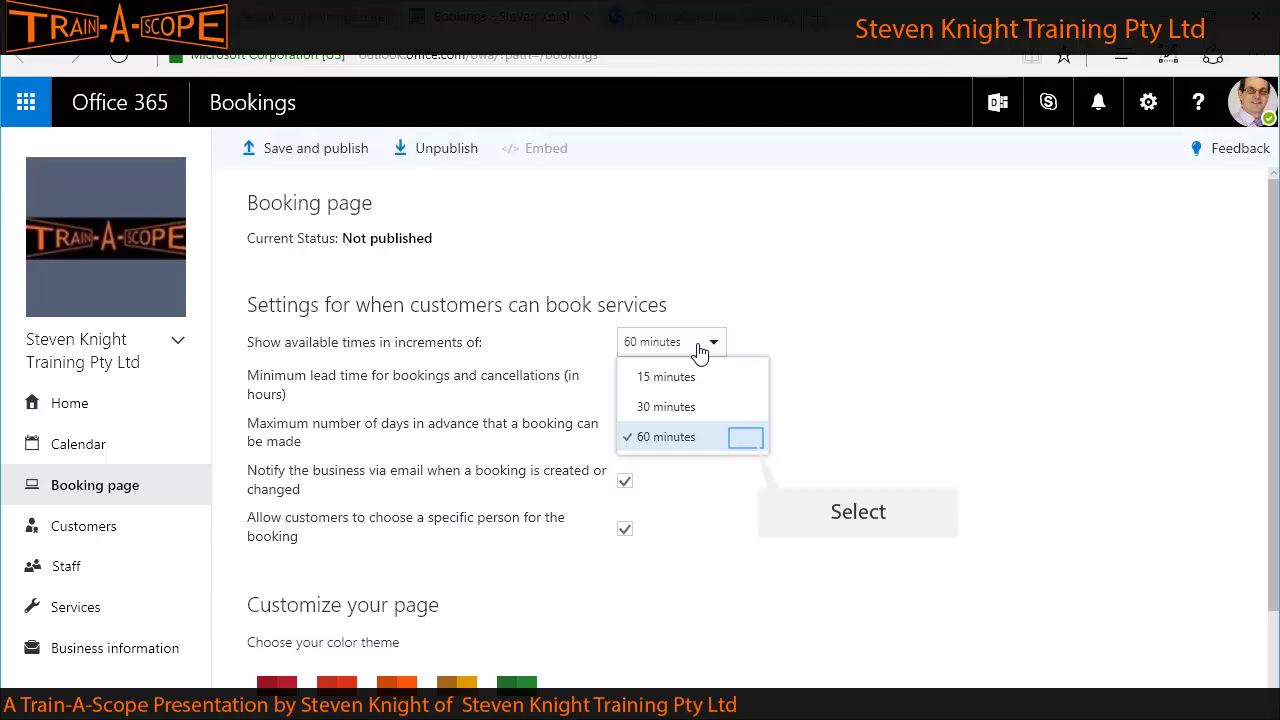
Step: Keep 60-minute increments, change lead time from 24 to 72 hours and the advance limit from 365 to 180 days
click(748, 447)
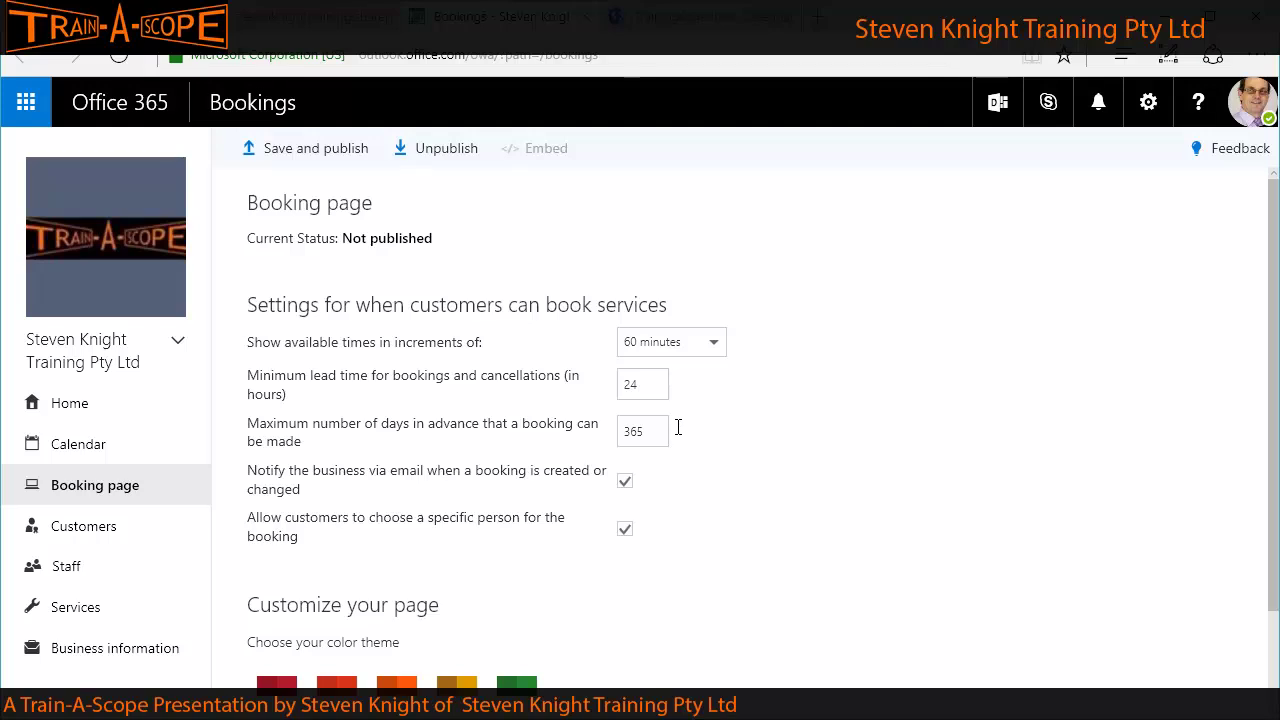
double_click(646, 382)
text(72)
double_click(654, 432)
text(180)
scroll(630, 548, down, 2)
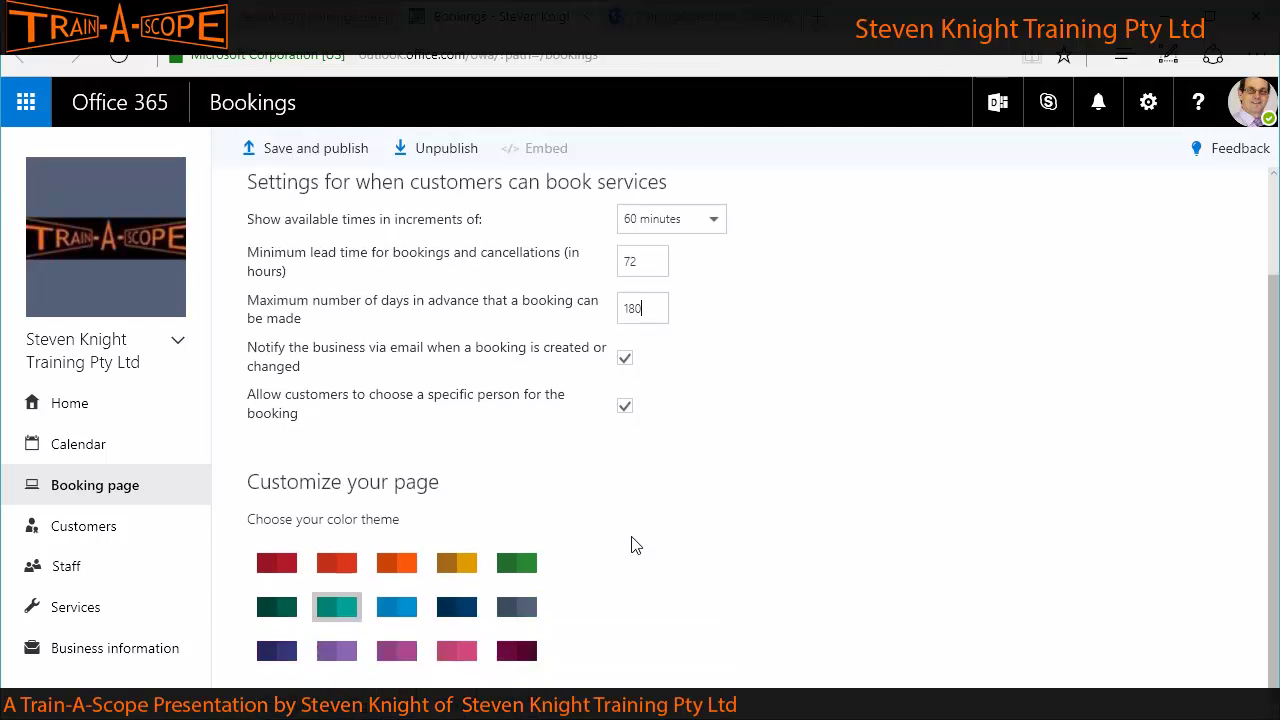
Step: Pick the blue swatch as the booking page colour theme, then Save and publish the page
click(400, 612)
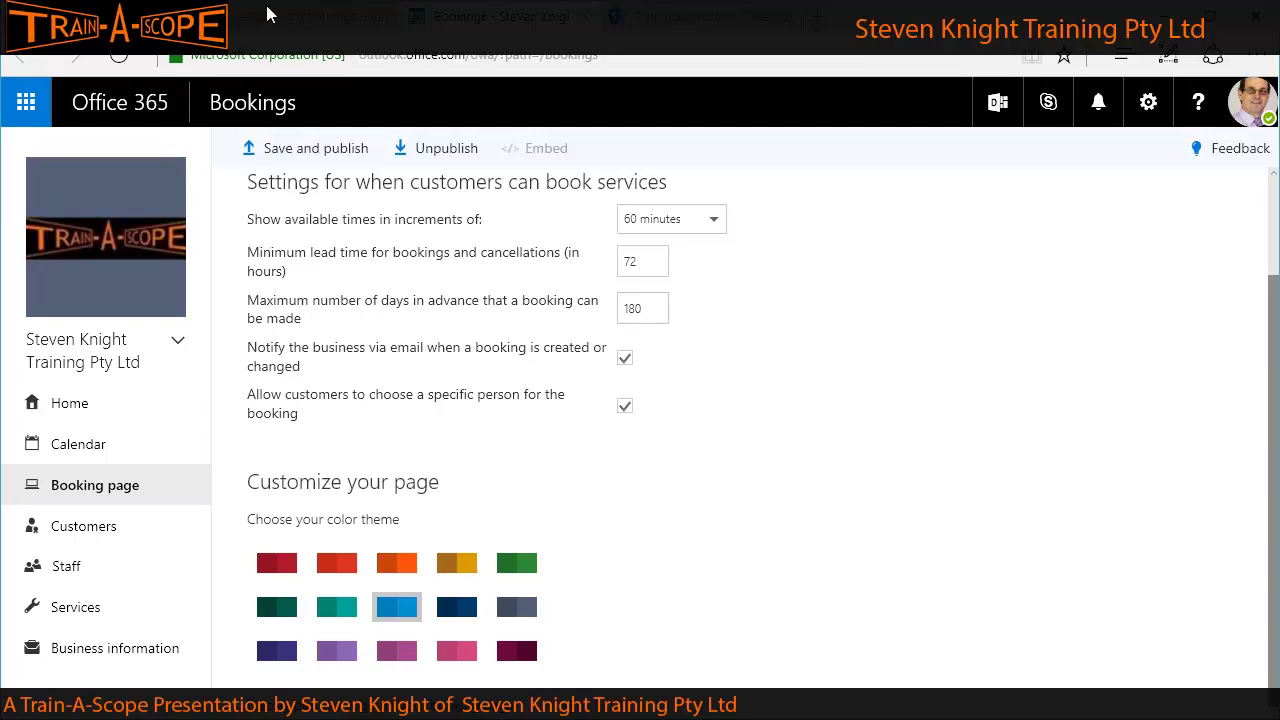
scroll(1275, 524, up, 2)
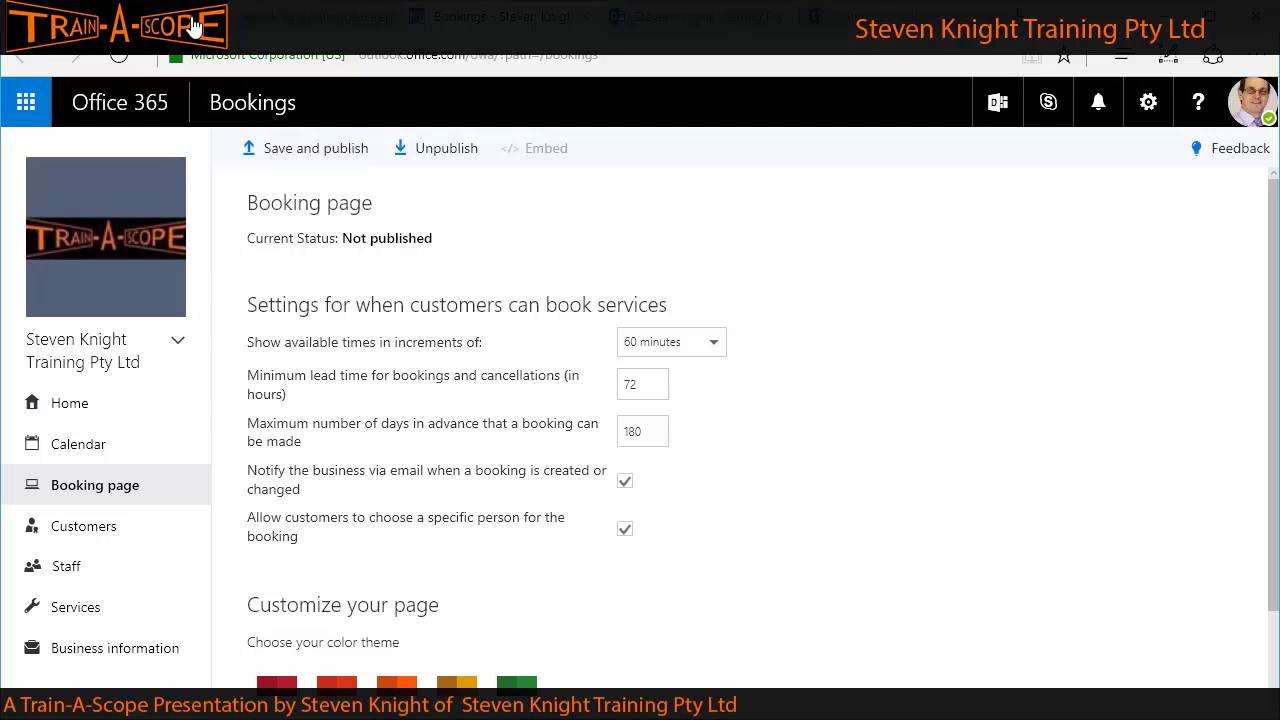
click(347, 152)
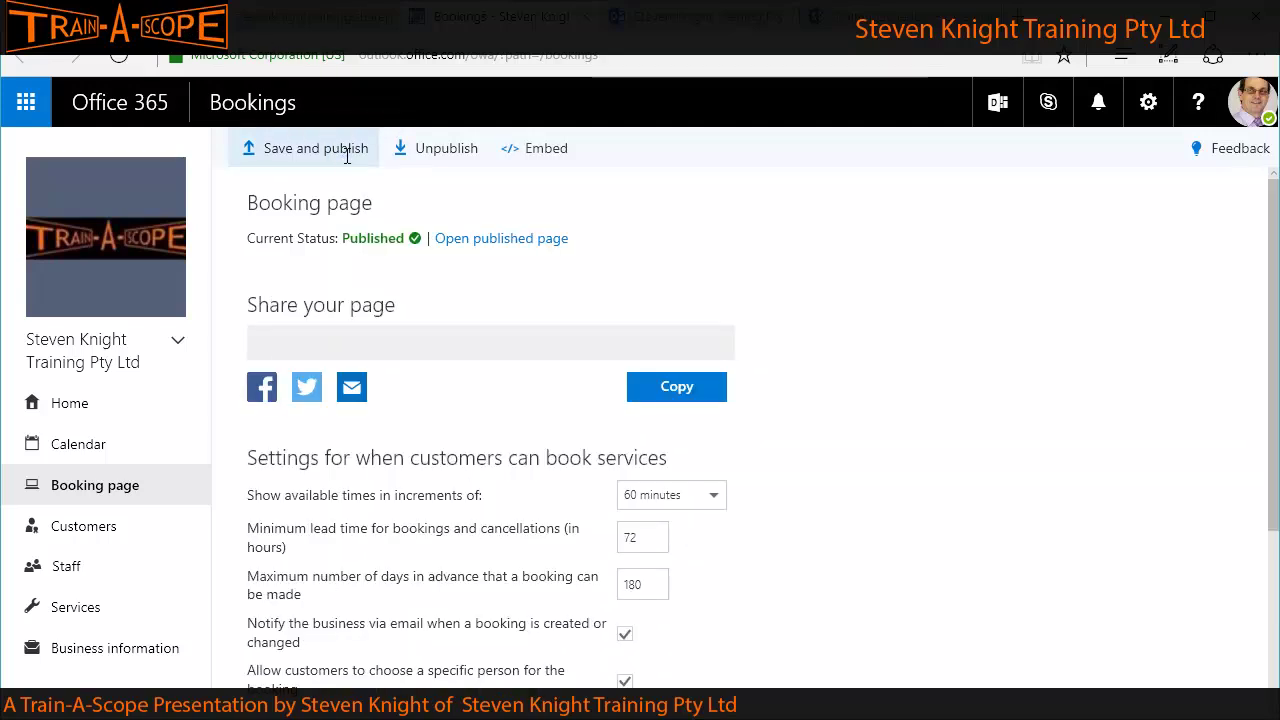
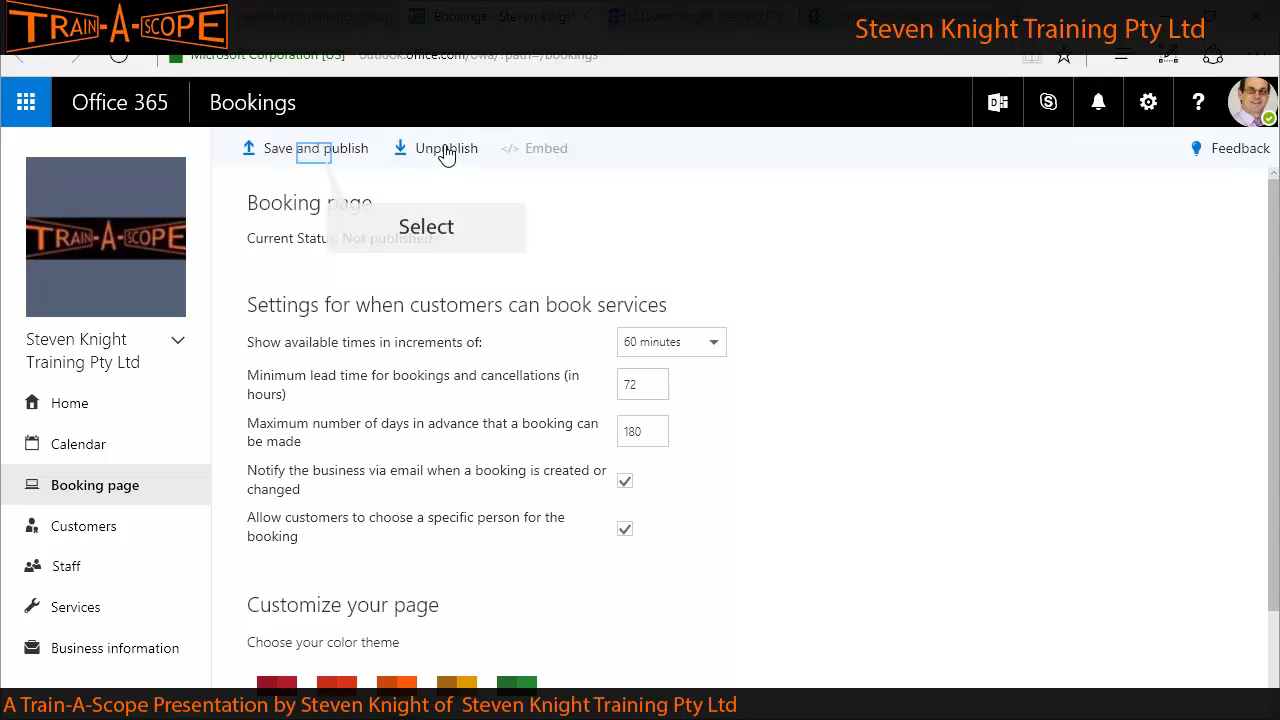
Step: Save and publish the Steven Knight Training Pty Ltd booking page so it goes live
click(316, 150)
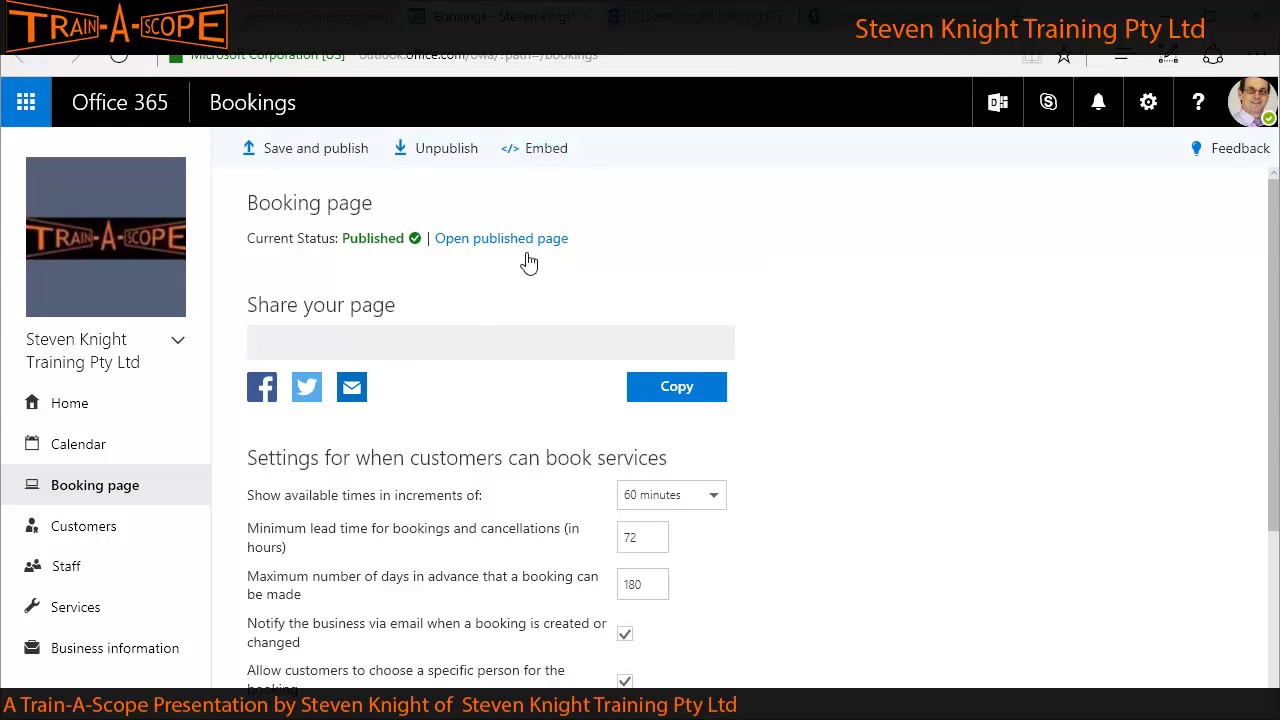
click(545, 150)
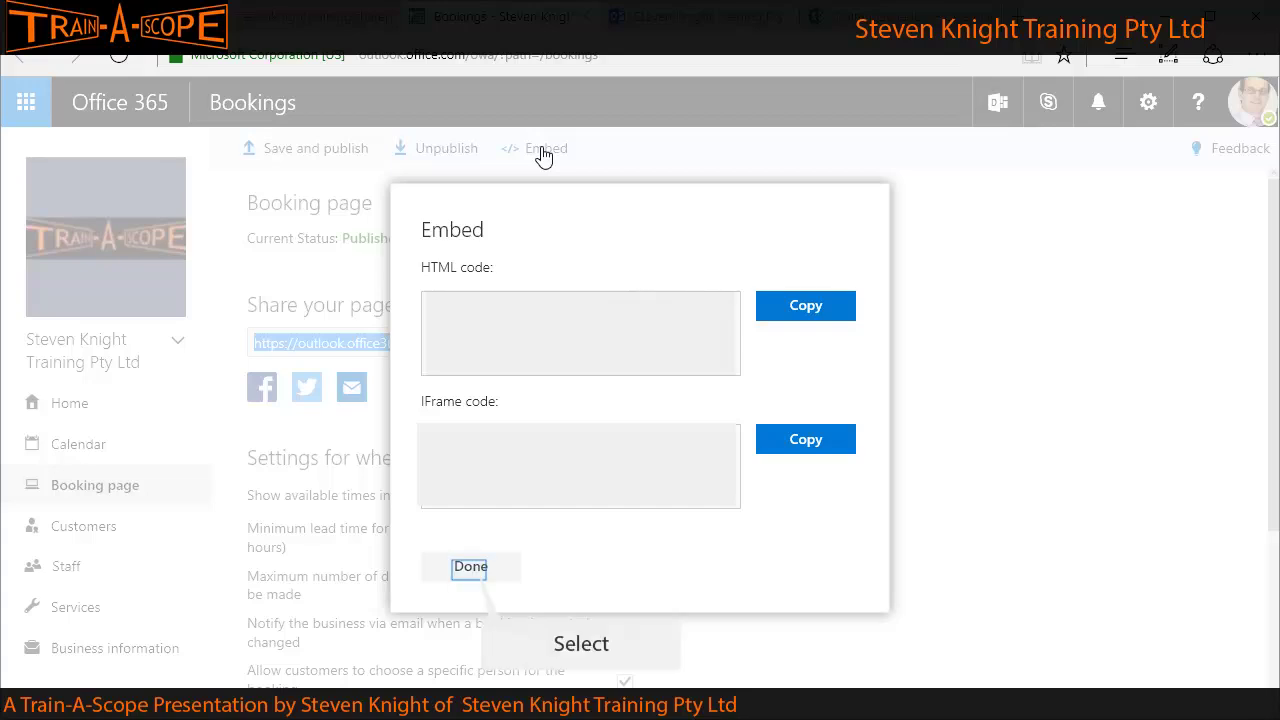
click(471, 566)
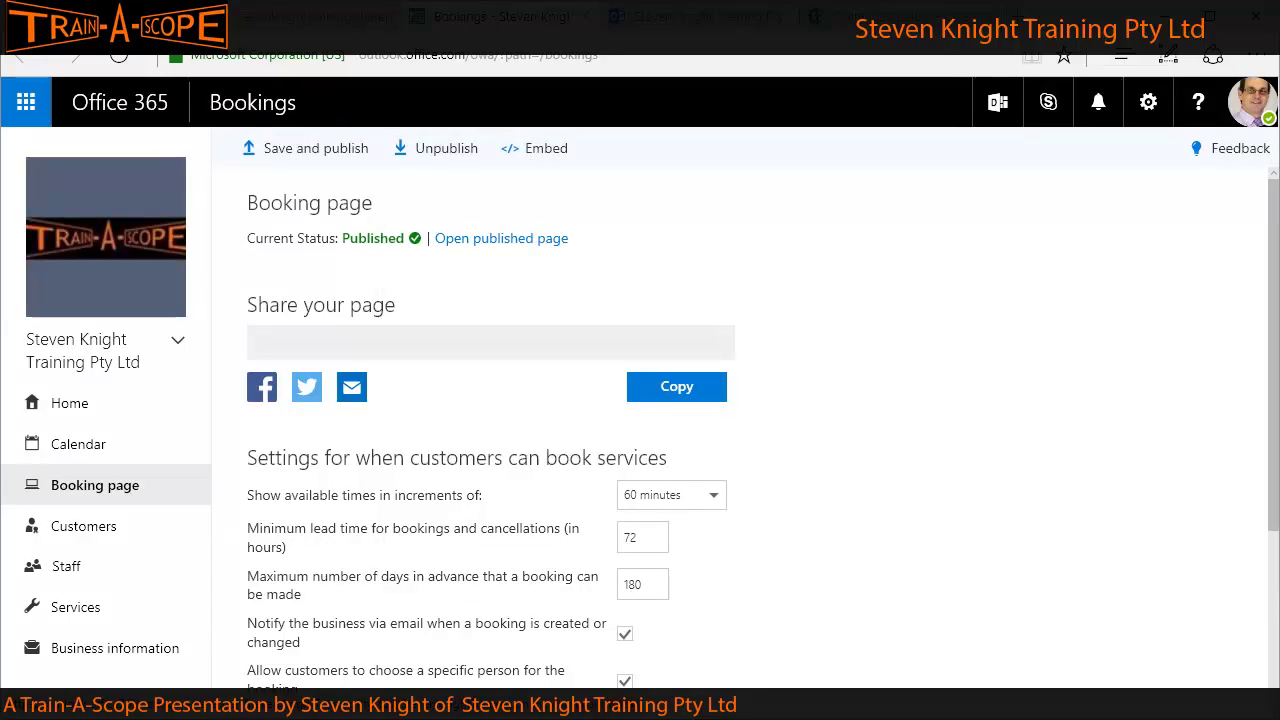